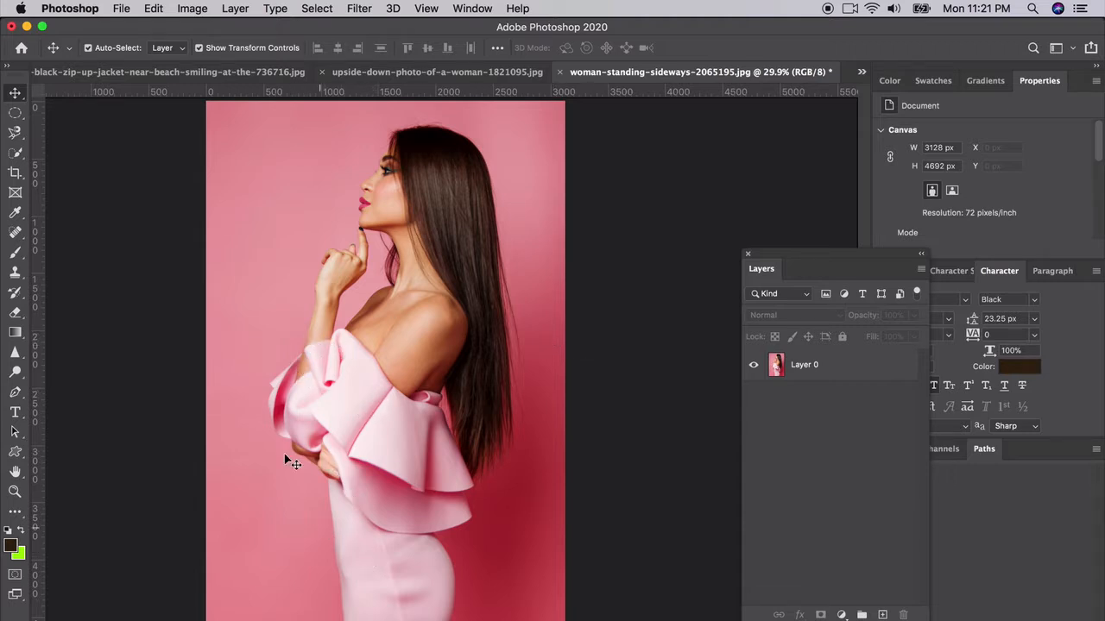
Step: Trace the pink dress and its ruffled sleeves with the Magnetic Lasso into a closed selection
{"action": "scroll", "coordinate": [274, 425], "scroll_direction": "up", "scroll_amount": 5}
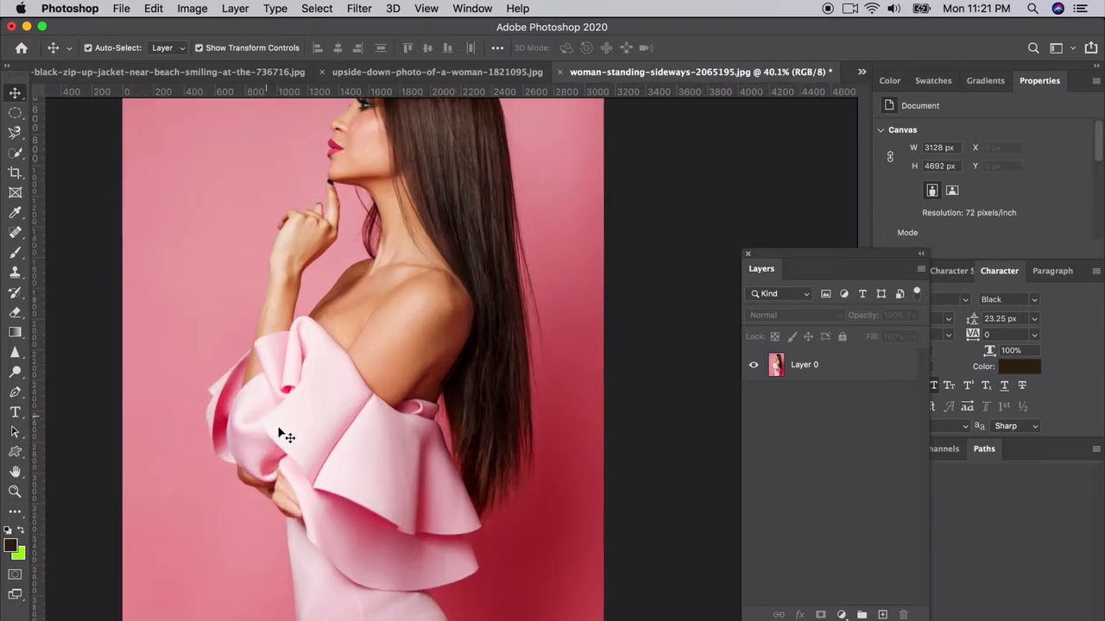
{"action": "scroll", "coordinate": [278, 425], "scroll_direction": "down", "scroll_amount": 3}
{"action": "scroll", "coordinate": [278, 424], "scroll_direction": "left", "scroll_amount": 2}
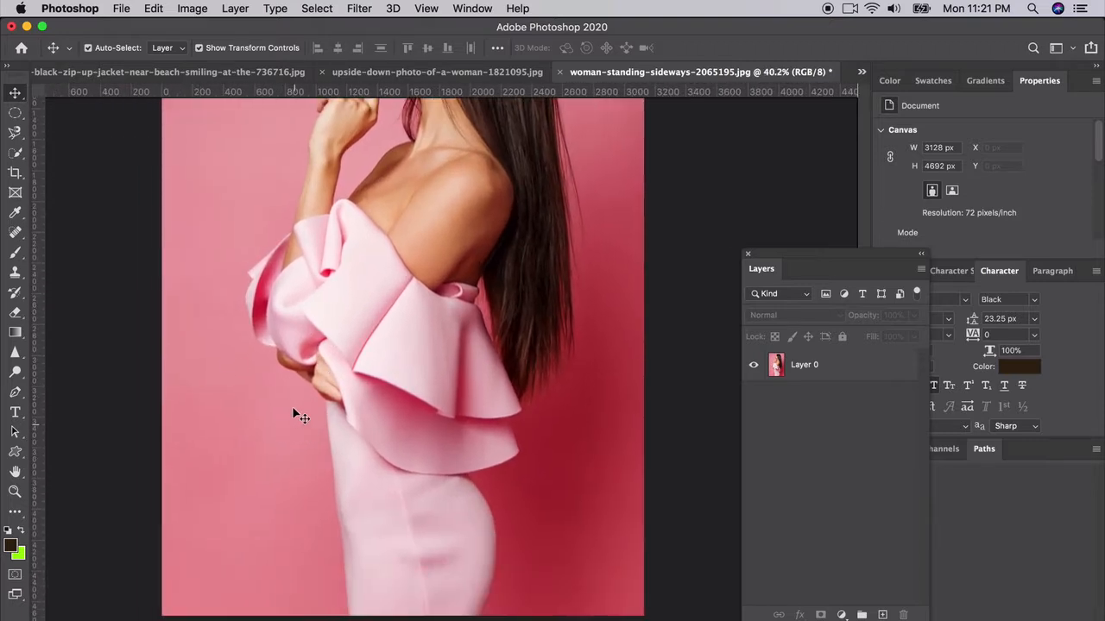
{"action": "left_click", "coordinate": [15, 134]}
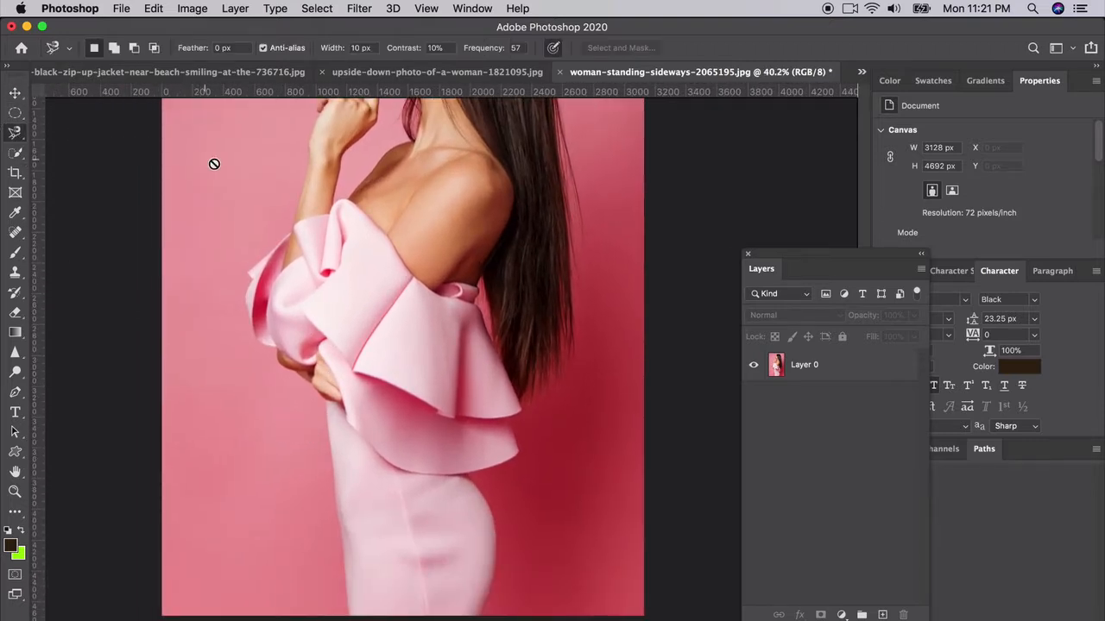
{"action": "left_click", "coordinate": [814, 367]}
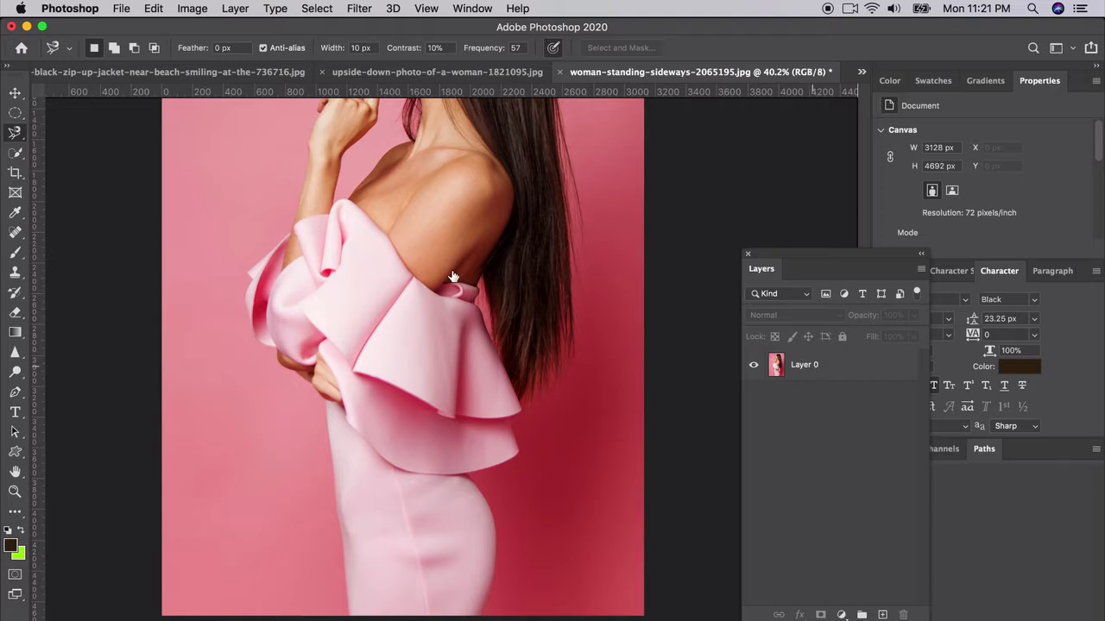
{"action": "left_click", "coordinate": [296, 226]}
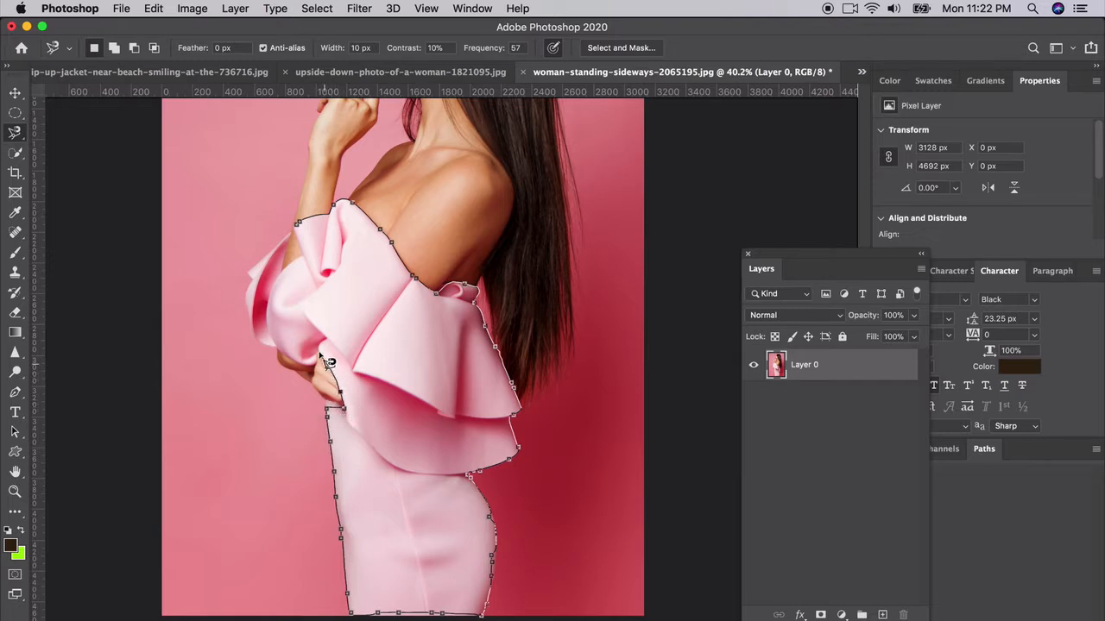
{"action": "left_click", "coordinate": [268, 347]}
{"action": "left_click", "coordinate": [296, 221]}
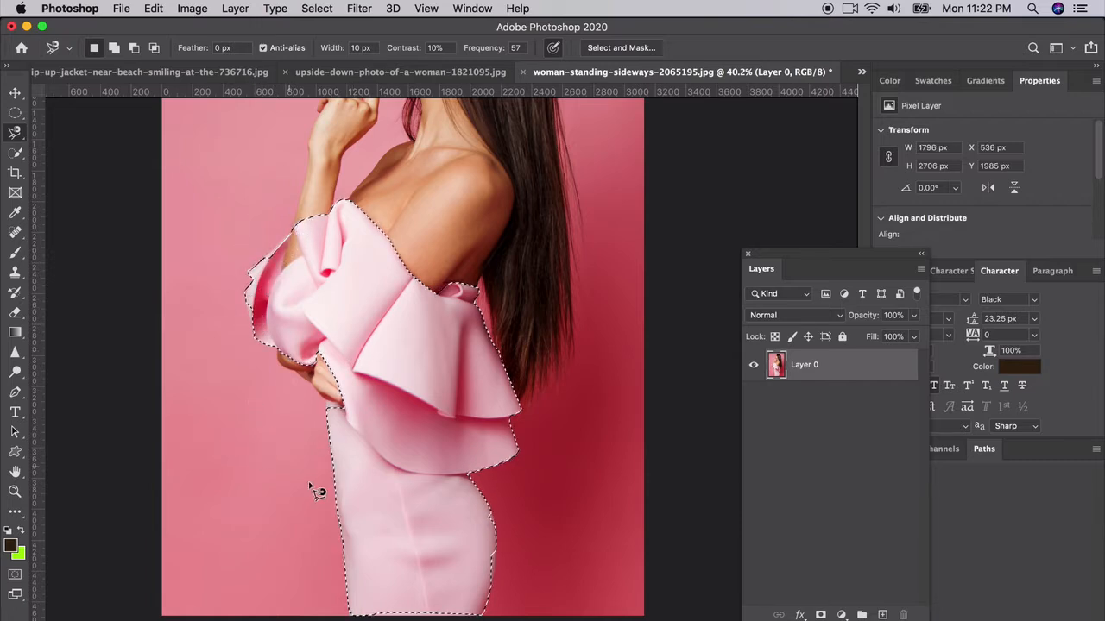
{"action": "scroll", "coordinate": [315, 490], "scroll_direction": "up", "scroll_amount": 5}
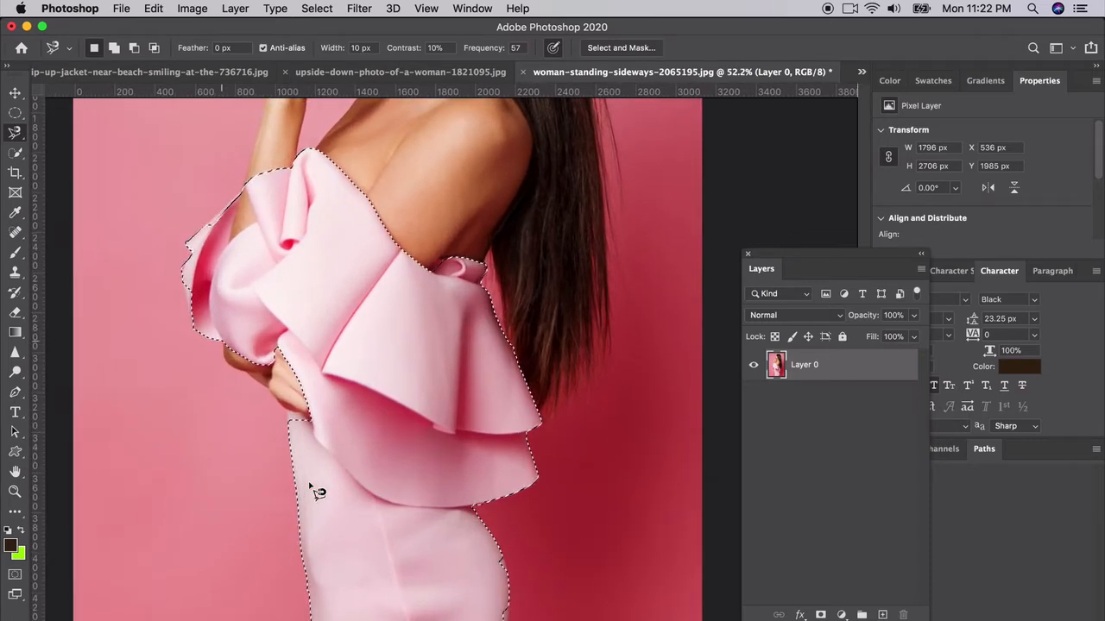
Step: Zoom in and Shift-trace the missed fold near the shoulder into the selection
{"action": "scroll", "coordinate": [451, 366], "scroll_direction": "up", "scroll_amount": 5}
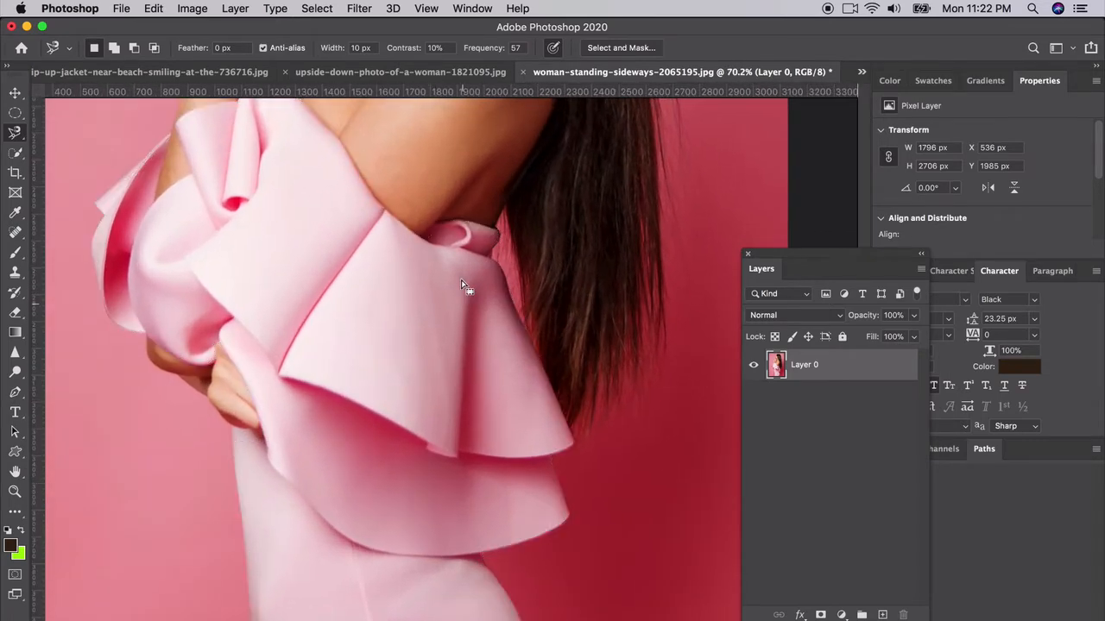
{"action": "scroll", "coordinate": [461, 279], "scroll_direction": "up", "scroll_amount": 4}
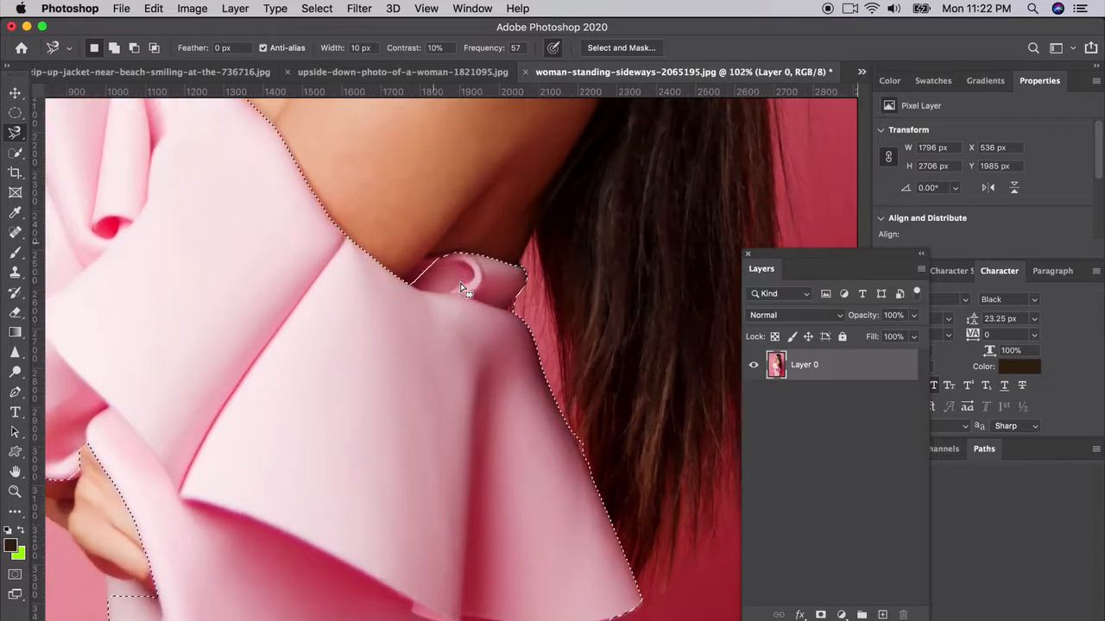
{"action": "scroll", "coordinate": [463, 289], "scroll_direction": "up", "scroll_amount": 2}
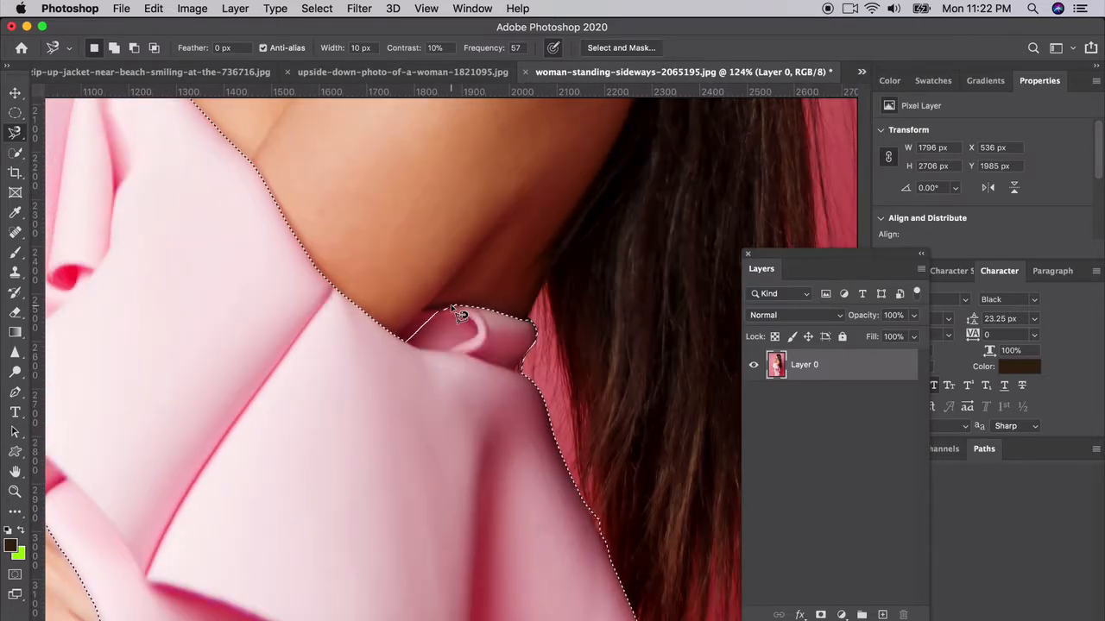
{"action": "key", "text": "shift"}
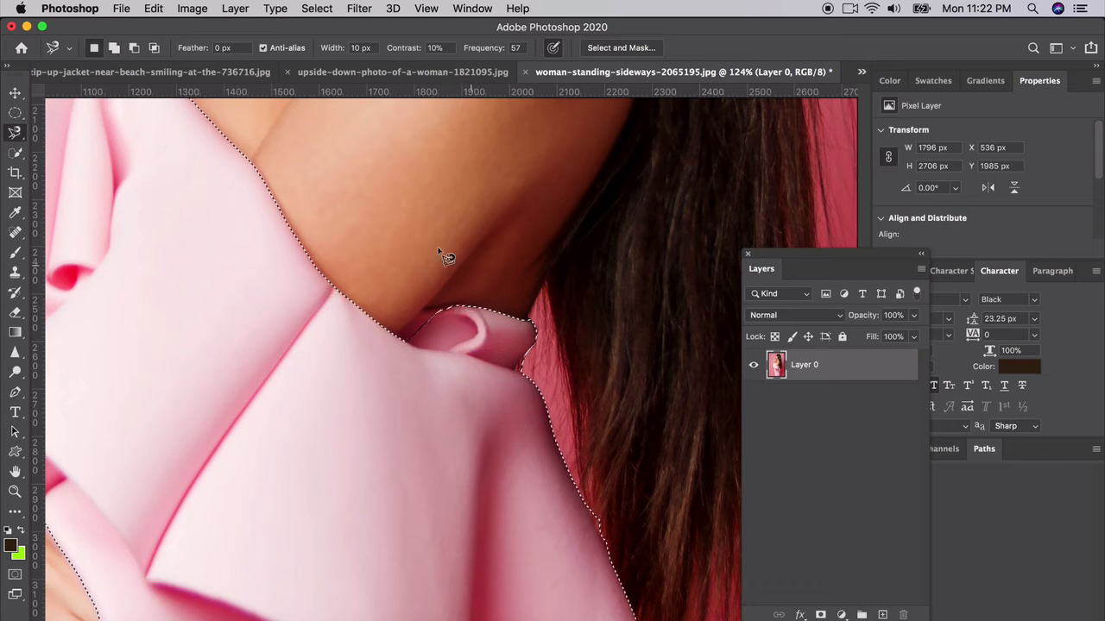
{"action": "key", "text": "shift"}
{"action": "left_click", "coordinate": [453, 306], "text": "shift"}
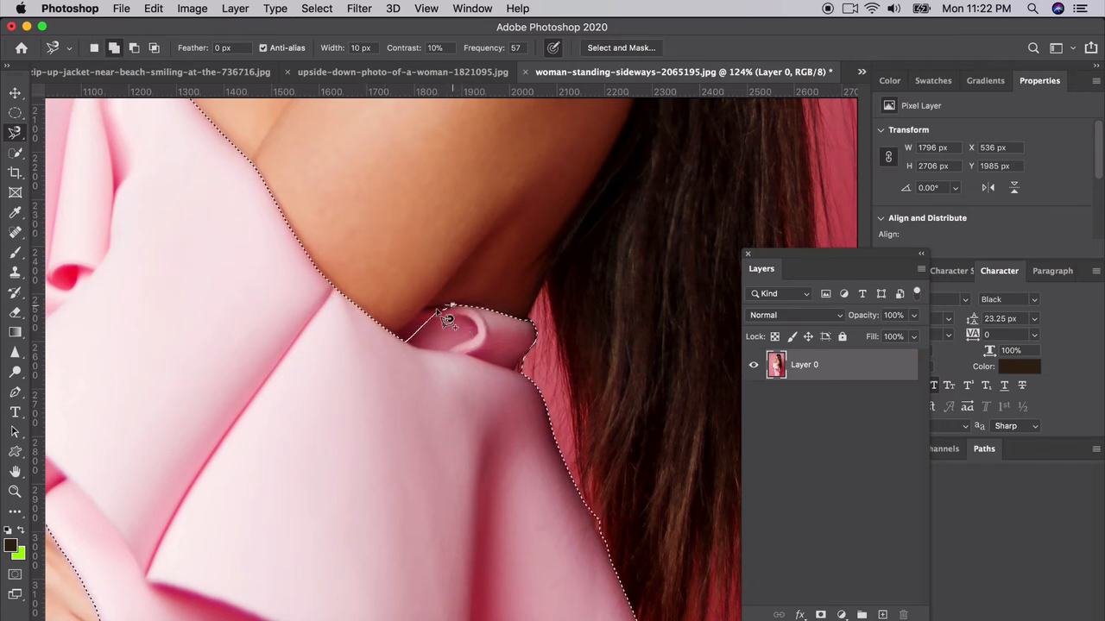
{"action": "left_click", "coordinate": [396, 339]}
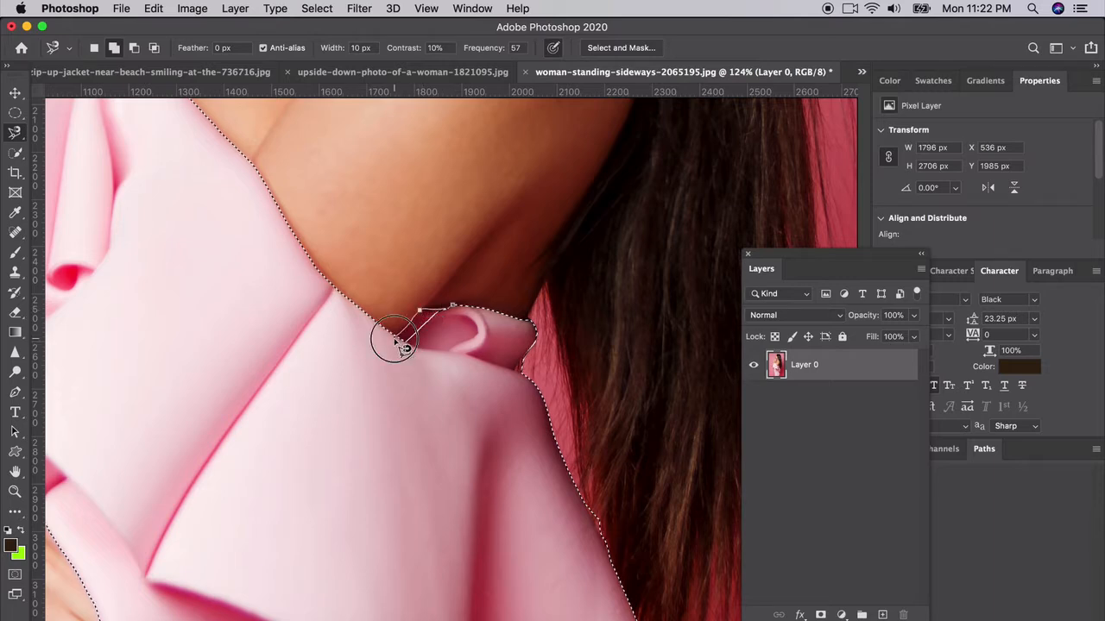
{"action": "double_click", "coordinate": [456, 341]}
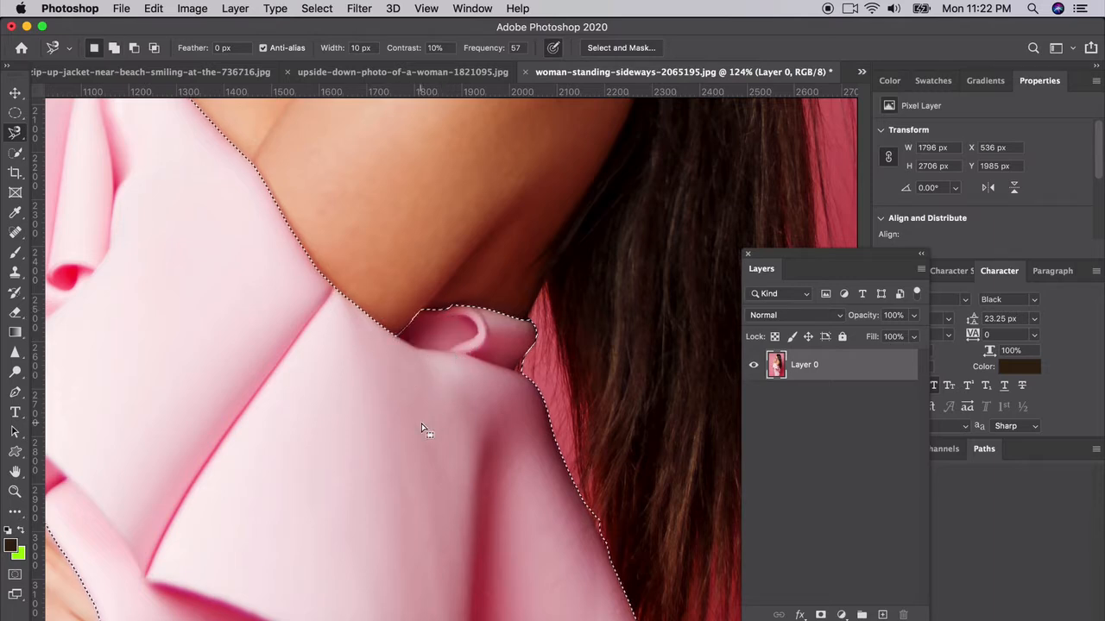
Step: Add the missed dress edge beside the hand to the selection
{"action": "scroll", "coordinate": [428, 421], "scroll_direction": "down", "scroll_amount": 8}
{"action": "scroll", "coordinate": [429, 421], "scroll_direction": "left", "scroll_amount": 3}
{"action": "scroll", "coordinate": [423, 427], "scroll_direction": "down", "scroll_amount": 2}
{"action": "scroll", "coordinate": [422, 427], "scroll_direction": "left", "scroll_amount": 2}
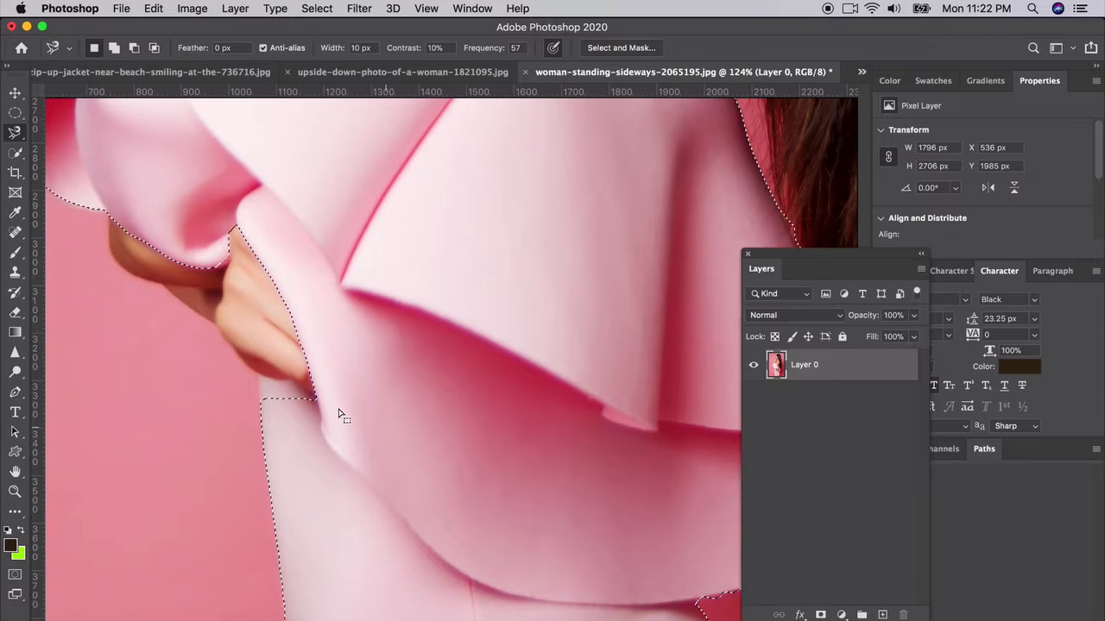
{"action": "left_click", "coordinate": [258, 402], "text": "shift"}
{"action": "left_click", "coordinate": [258, 374]}
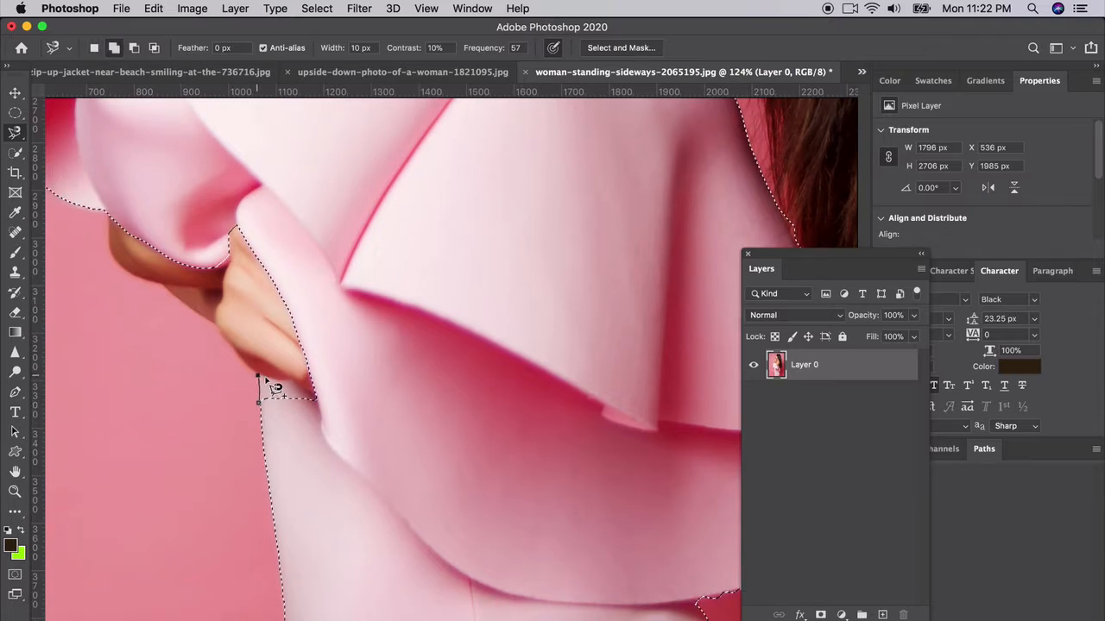
{"action": "double_click", "coordinate": [271, 424]}
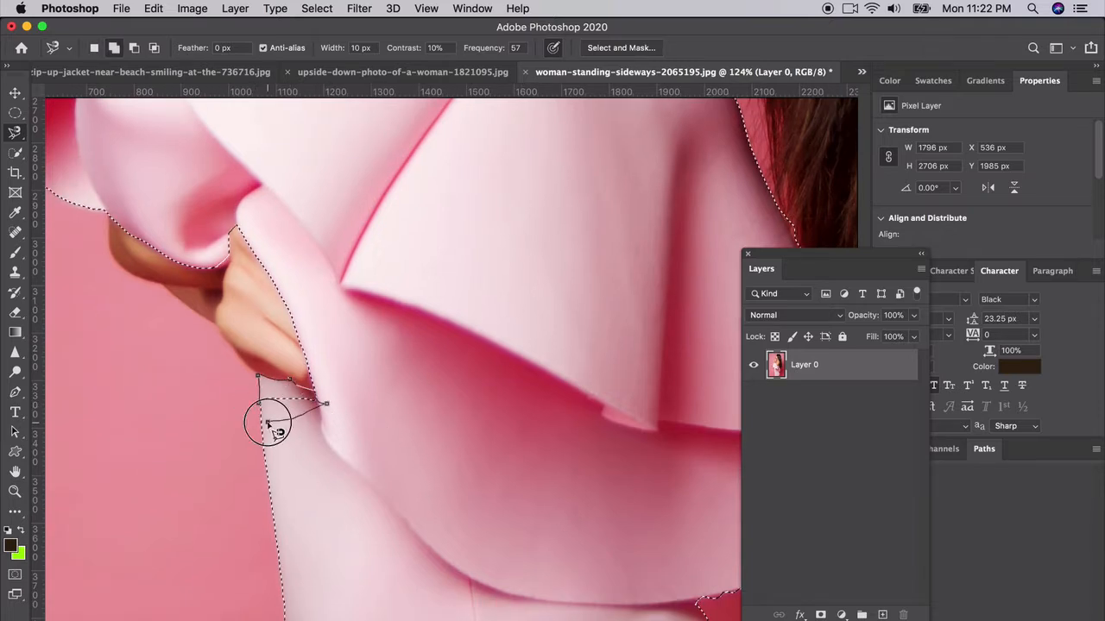
Step: Shift-trace one more missed area at the sleeve edge into the selection
{"action": "scroll", "coordinate": [270, 423], "scroll_direction": "up", "scroll_amount": 3}
{"action": "scroll", "coordinate": [269, 422], "scroll_direction": "left", "scroll_amount": 5}
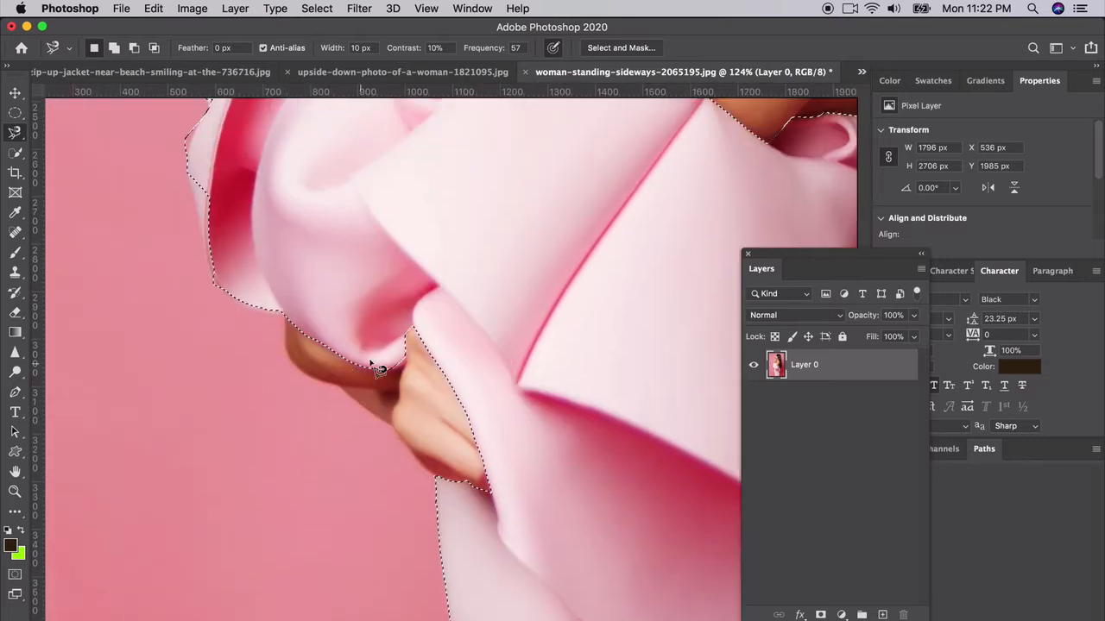
{"action": "key", "text": "shift"}
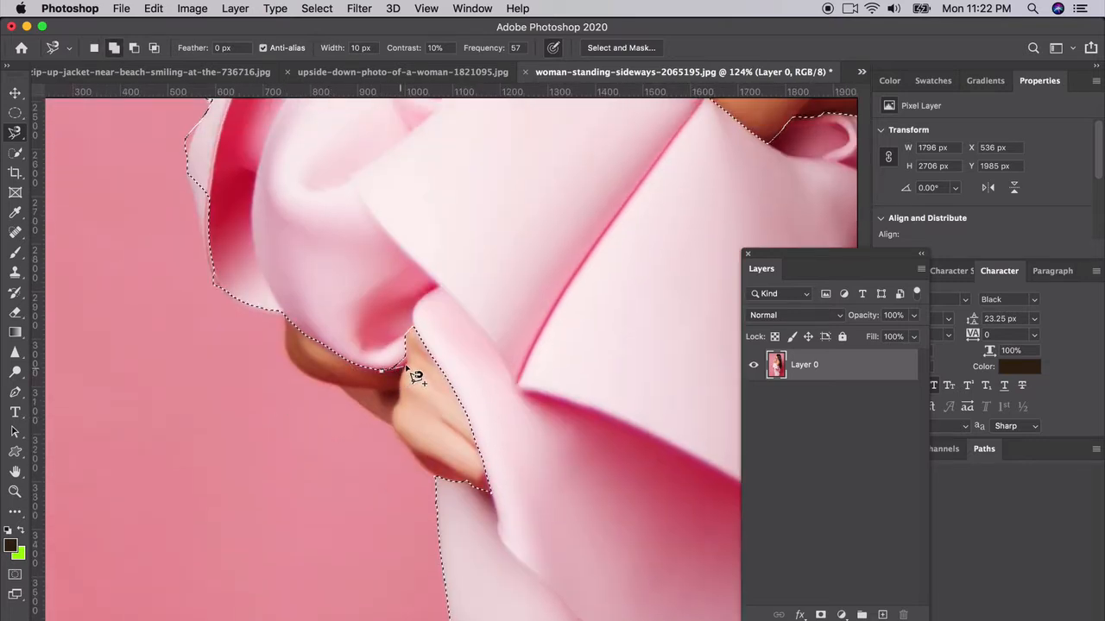
{"action": "left_click", "coordinate": [405, 347], "text": "shift"}
{"action": "double_click", "coordinate": [380, 339]}
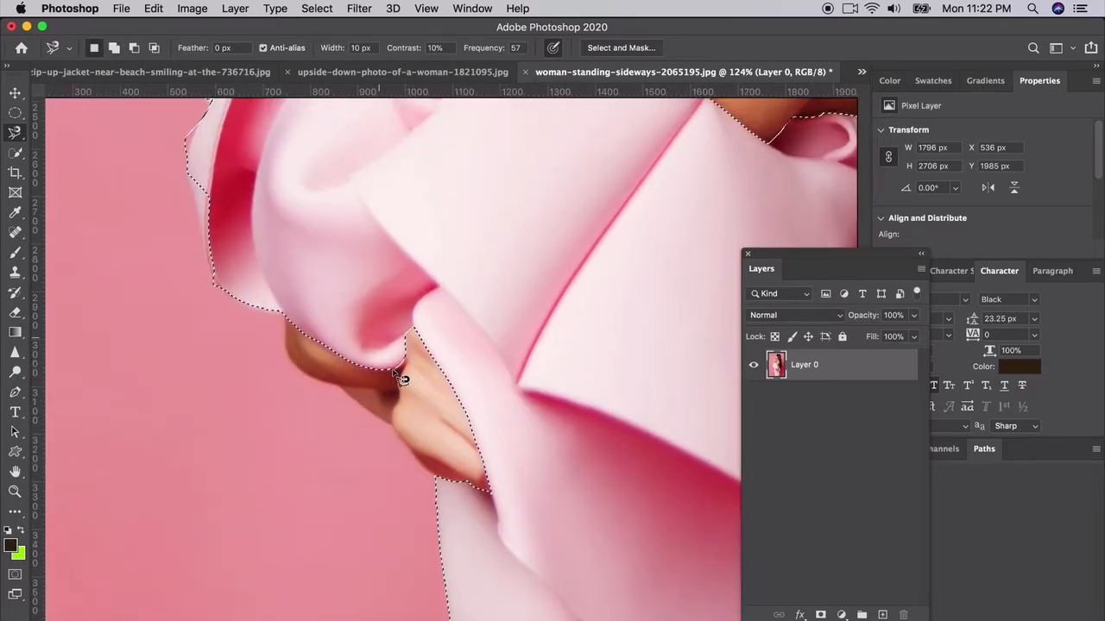
{"action": "scroll", "coordinate": [406, 366], "scroll_direction": "up", "scroll_amount": 6}
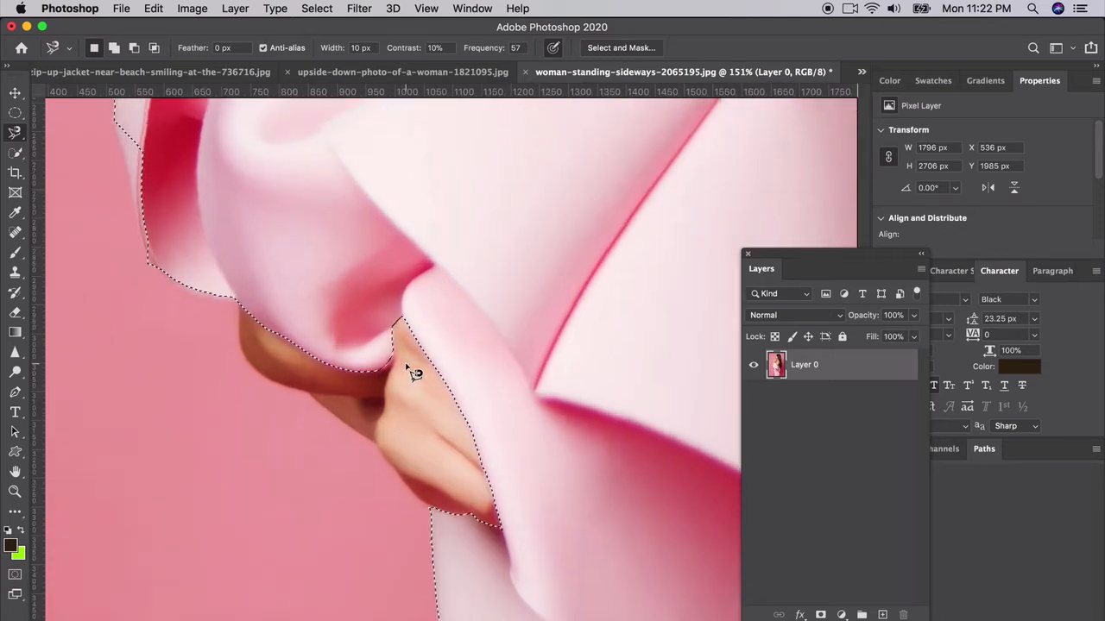
{"action": "left_click", "coordinate": [16, 137]}
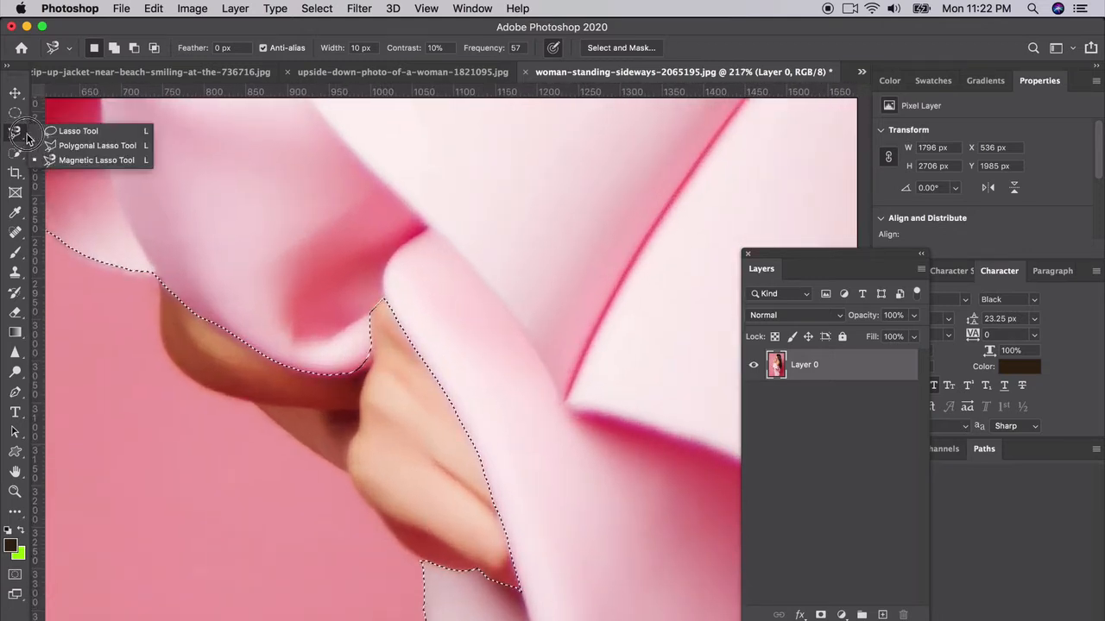
Step: Add the fabric sliver next to the hand using the Polygonal Lasso with Shift
{"action": "left_click", "coordinate": [87, 139]}
{"action": "key", "text": "shift"}
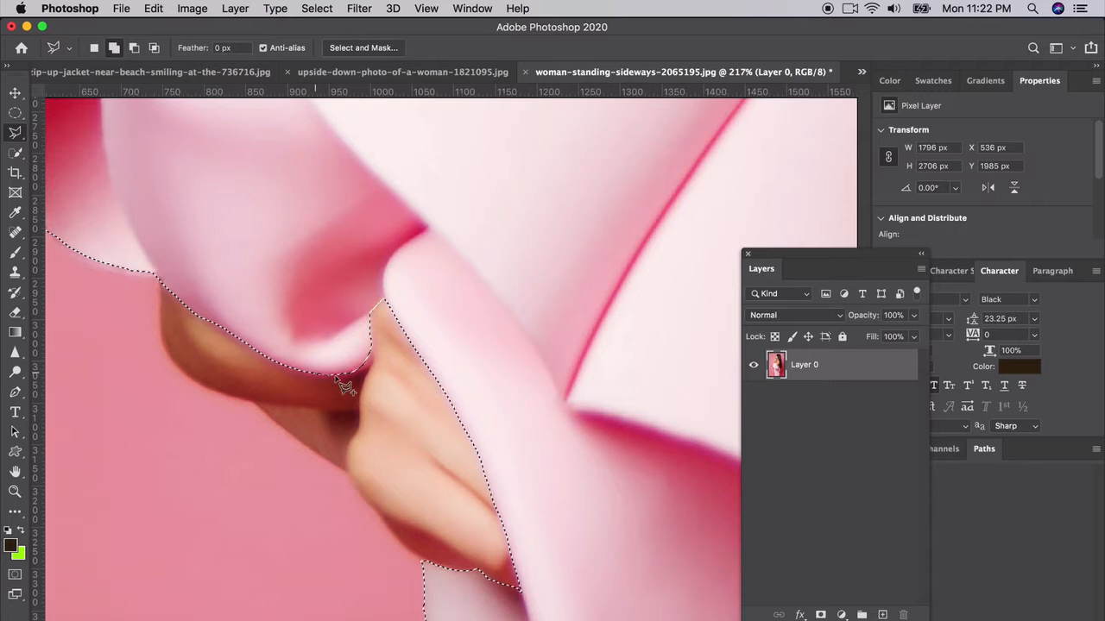
{"action": "left_click", "coordinate": [367, 364]}
{"action": "left_click", "coordinate": [371, 352]}
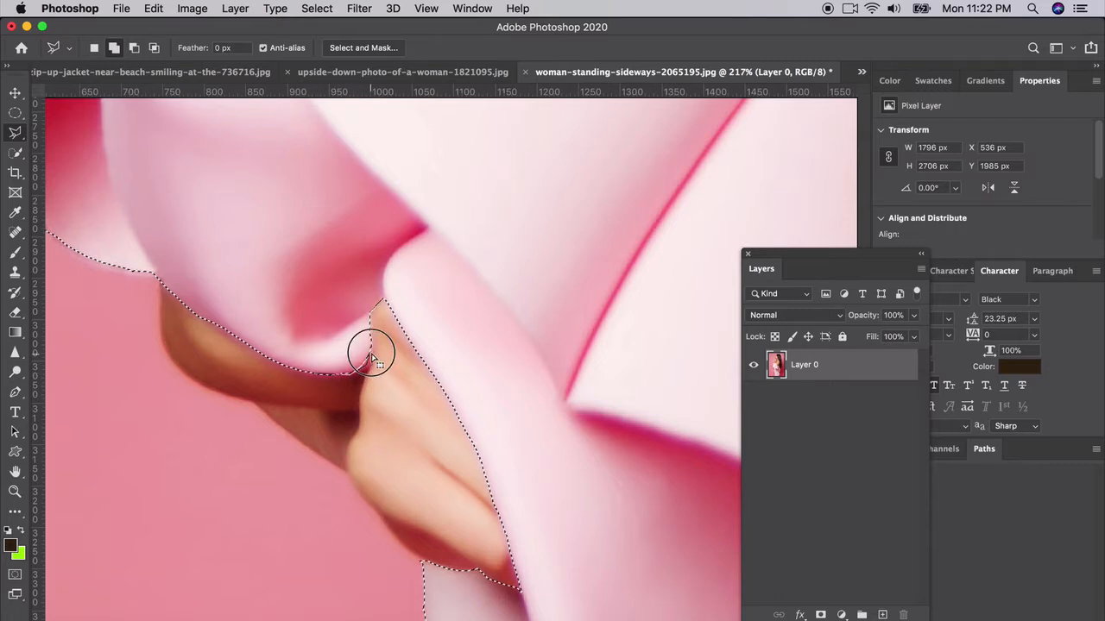
{"action": "double_click", "coordinate": [369, 330]}
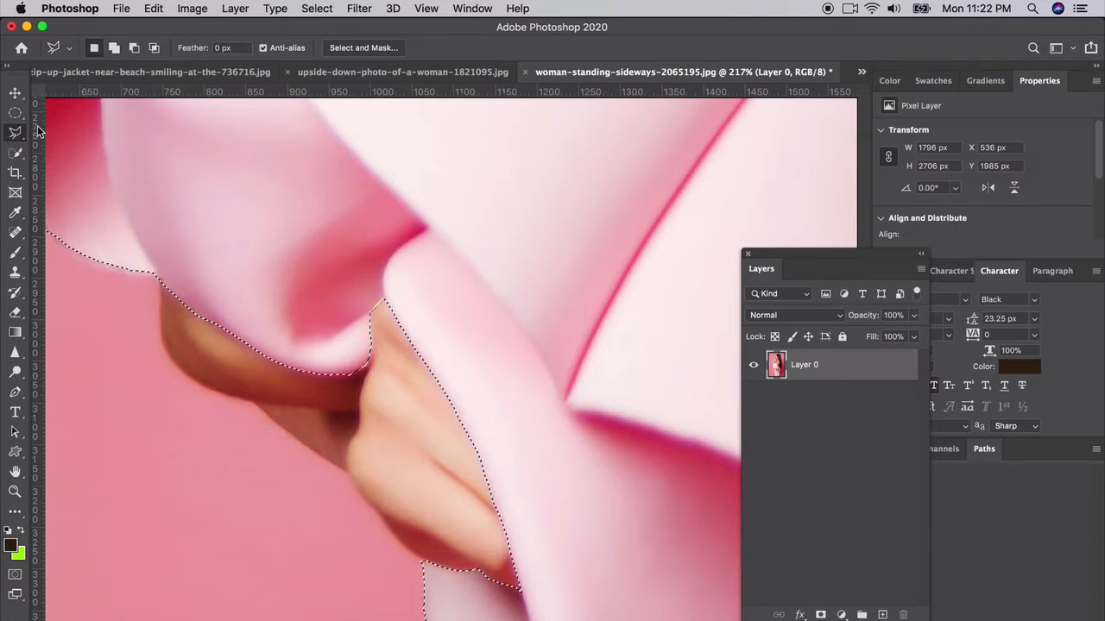
{"action": "scroll", "coordinate": [207, 333], "scroll_direction": "left", "scroll_amount": 5}
{"action": "scroll", "coordinate": [207, 333], "scroll_direction": "up", "scroll_amount": 2}
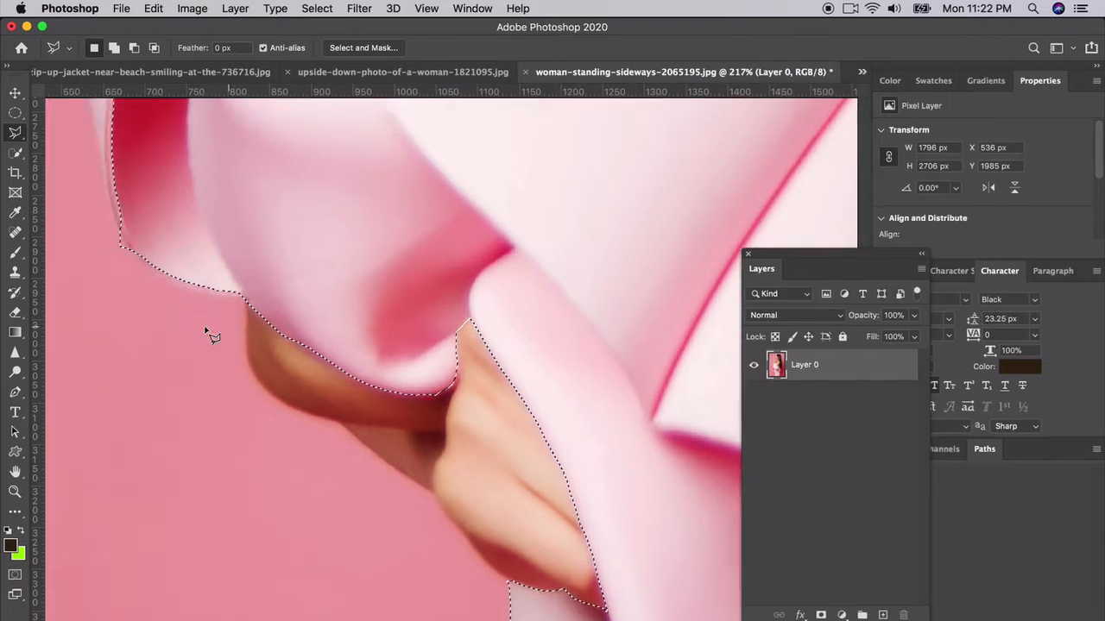
{"action": "scroll", "coordinate": [207, 333], "scroll_direction": "down", "scroll_amount": 5}
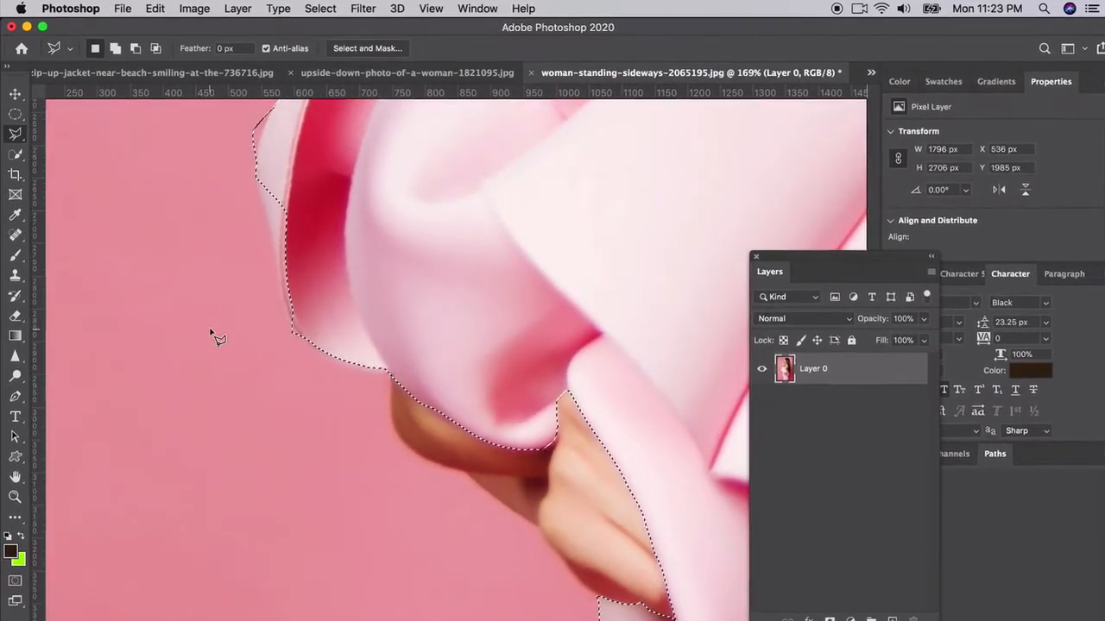
{"action": "scroll", "coordinate": [222, 332], "scroll_direction": "up", "scroll_amount": 2}
{"action": "scroll", "coordinate": [222, 333], "scroll_direction": "left", "scroll_amount": 2}
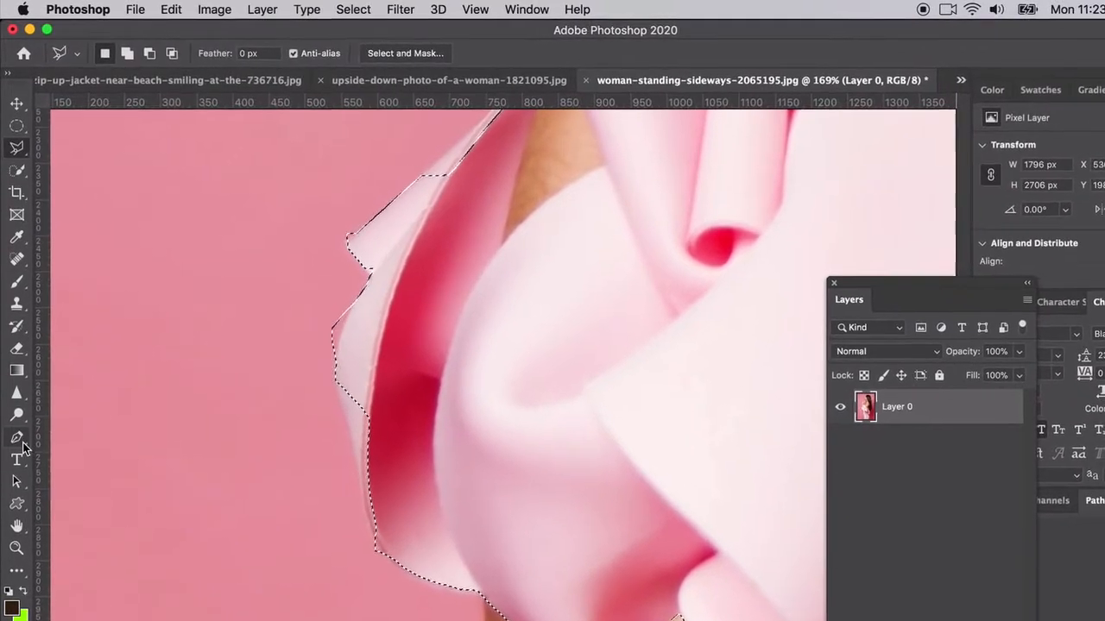
Step: Draw a closed Pen path around the ruffle's deep pink inner fold
{"action": "left_click", "coordinate": [16, 425]}
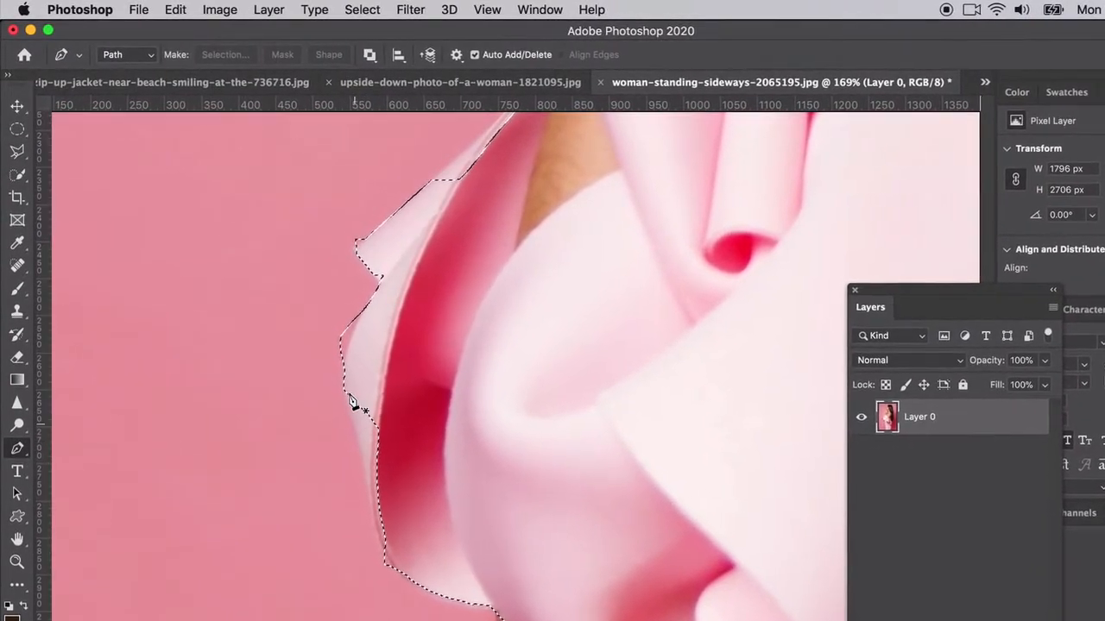
{"action": "left_click", "coordinate": [386, 556]}
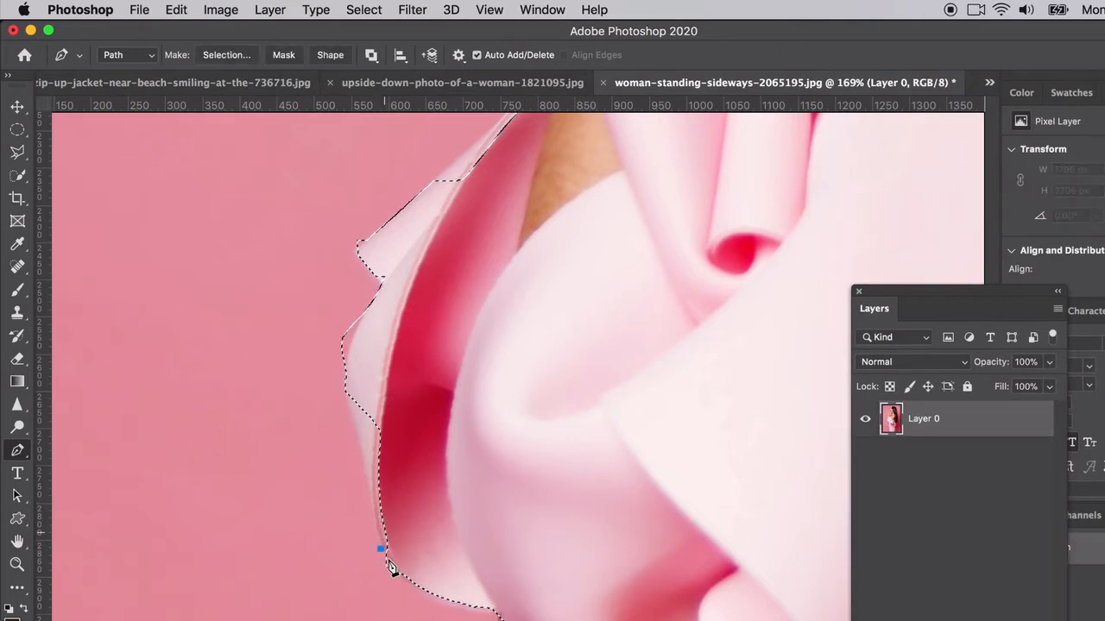
{"action": "key", "text": "super+z"}
{"action": "left_click", "coordinate": [385, 554]}
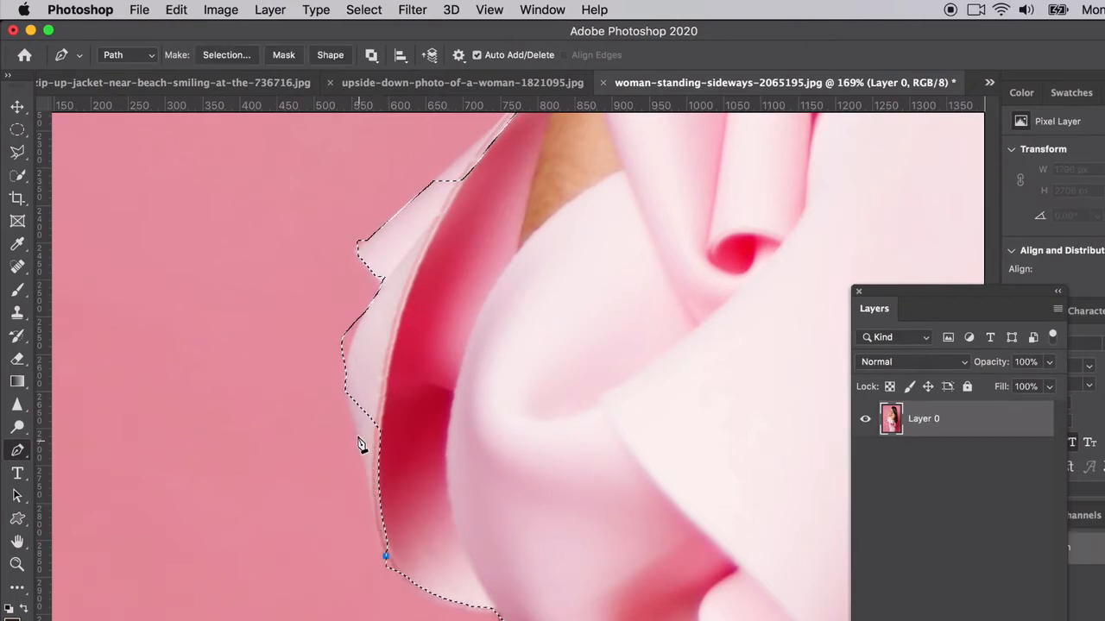
{"action": "left_click_drag", "start_coordinate": [357, 436], "coordinate": [351, 414]}
{"action": "left_click_drag", "start_coordinate": [347, 356], "coordinate": [364, 313]}
{"action": "left_click", "coordinate": [436, 312]}
{"action": "left_click", "coordinate": [452, 415]}
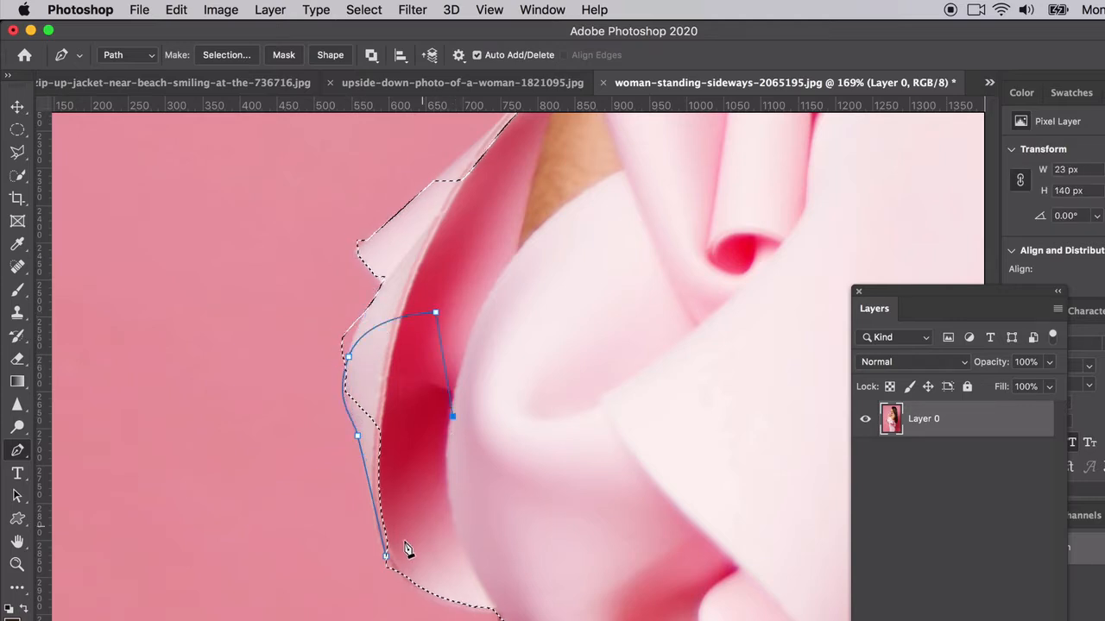
{"action": "left_click", "coordinate": [387, 560]}
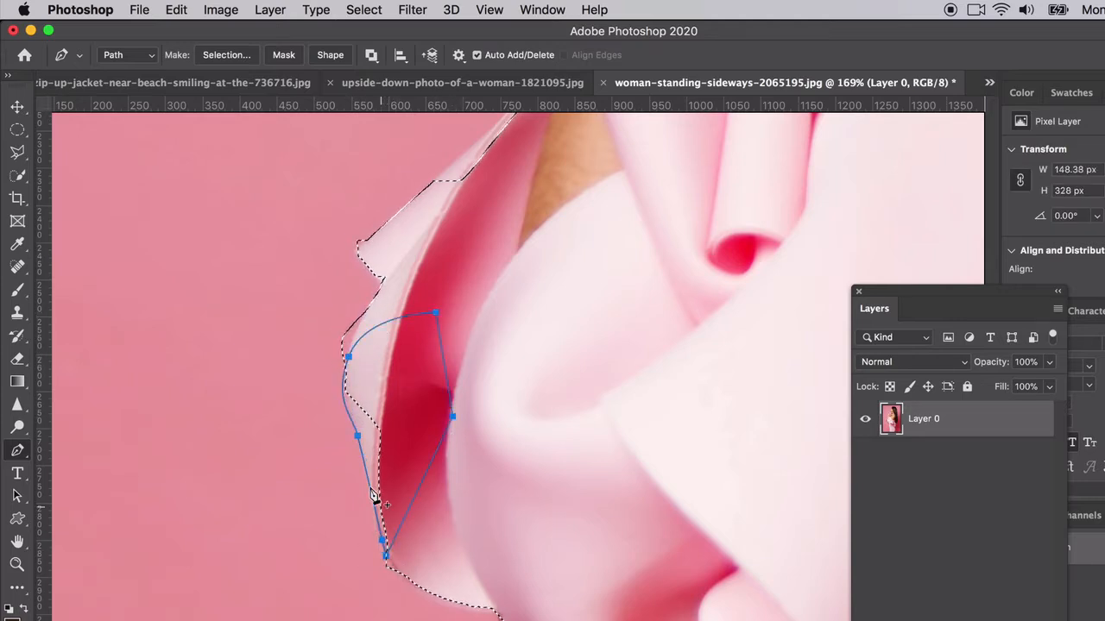
Step: Make the path a selection using Add to Selection
{"action": "right_click", "coordinate": [368, 489]}
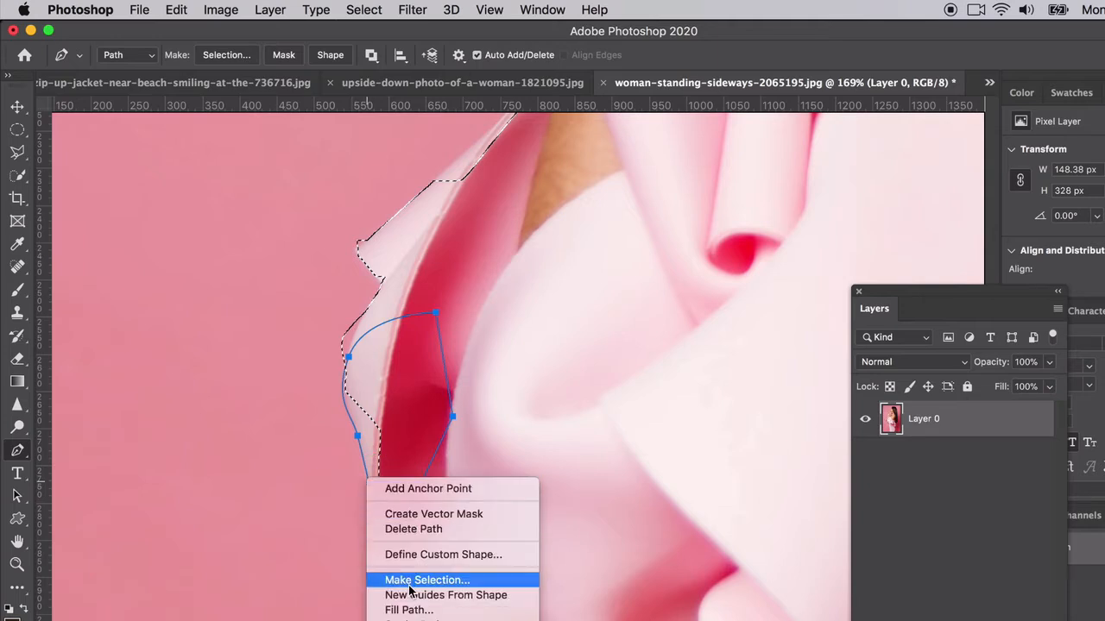
{"action": "left_click", "coordinate": [410, 511]}
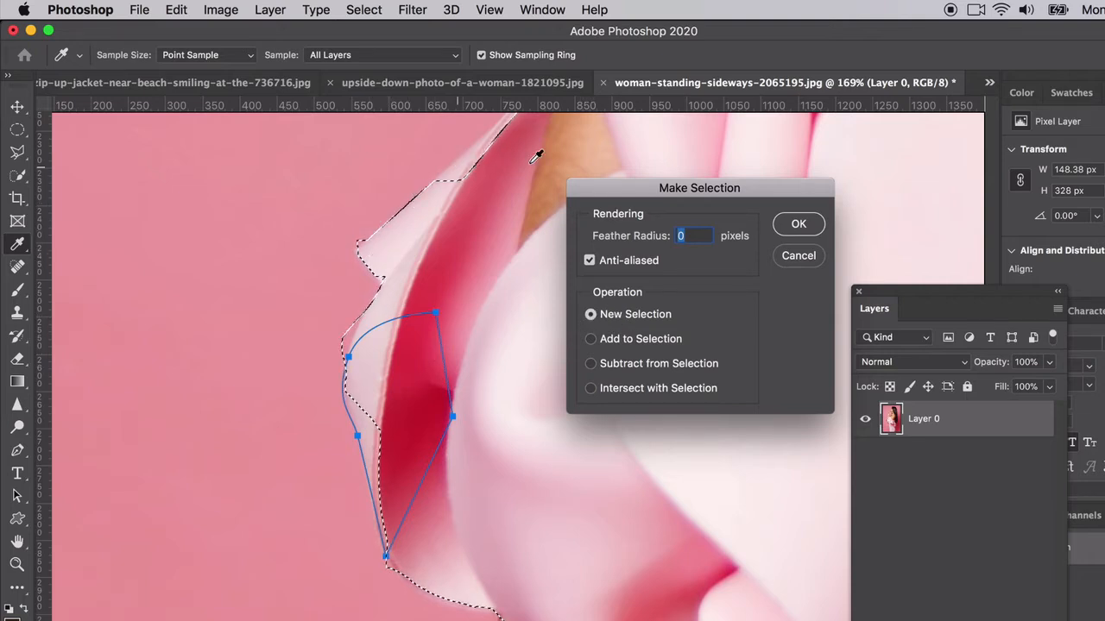
{"action": "left_click", "coordinate": [593, 341]}
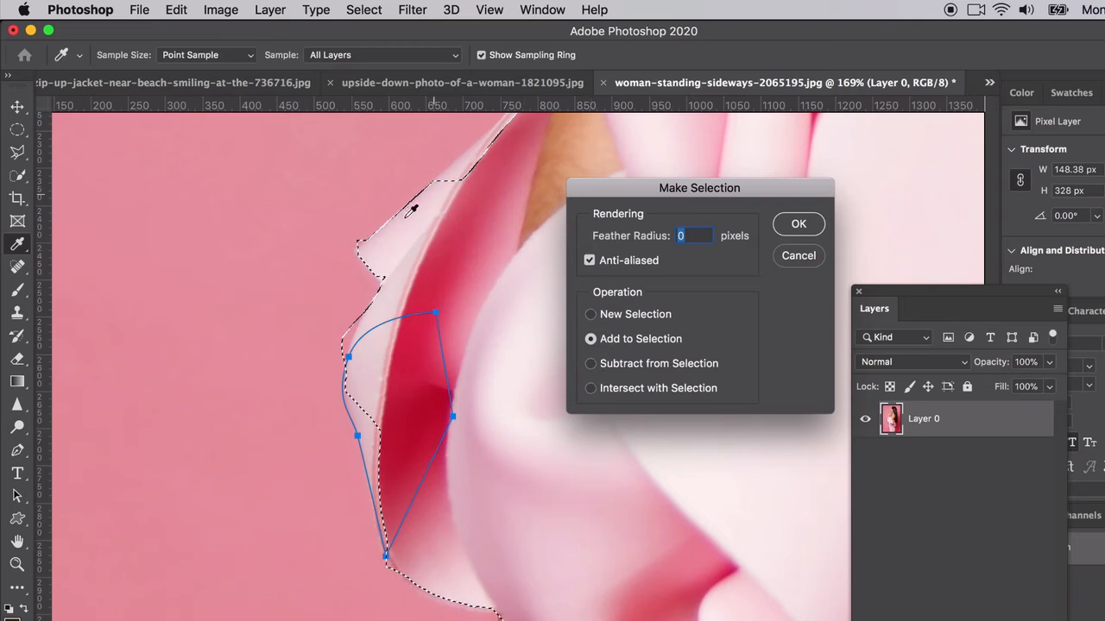
{"action": "left_click", "coordinate": [797, 224]}
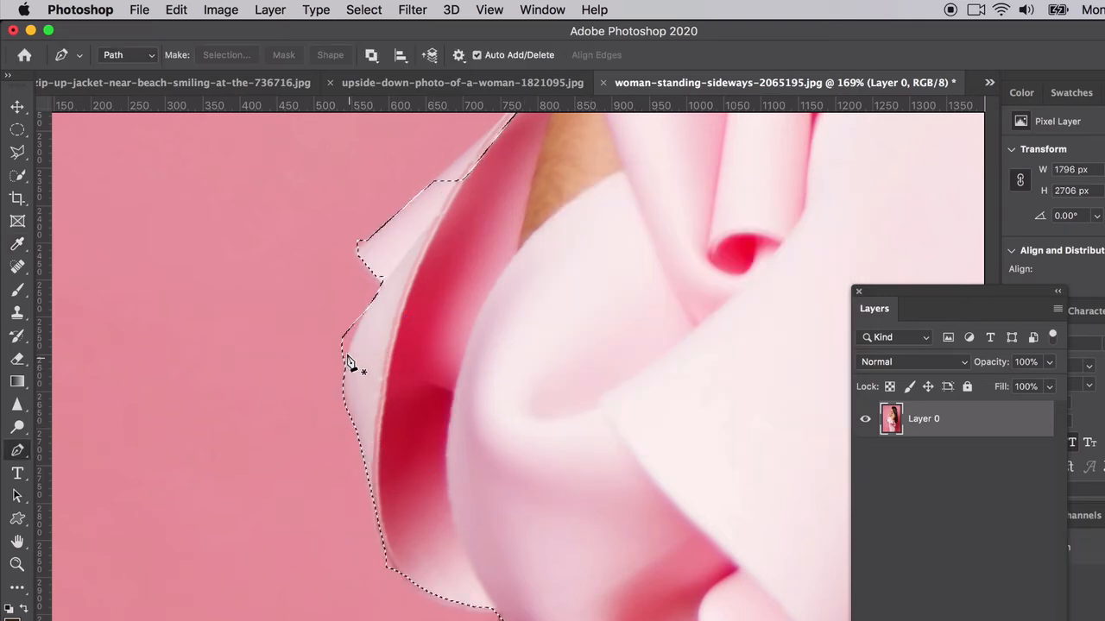
Step: Pen-trace the pink background patch and subtract it from the dress selection
{"action": "left_click", "coordinate": [342, 373]}
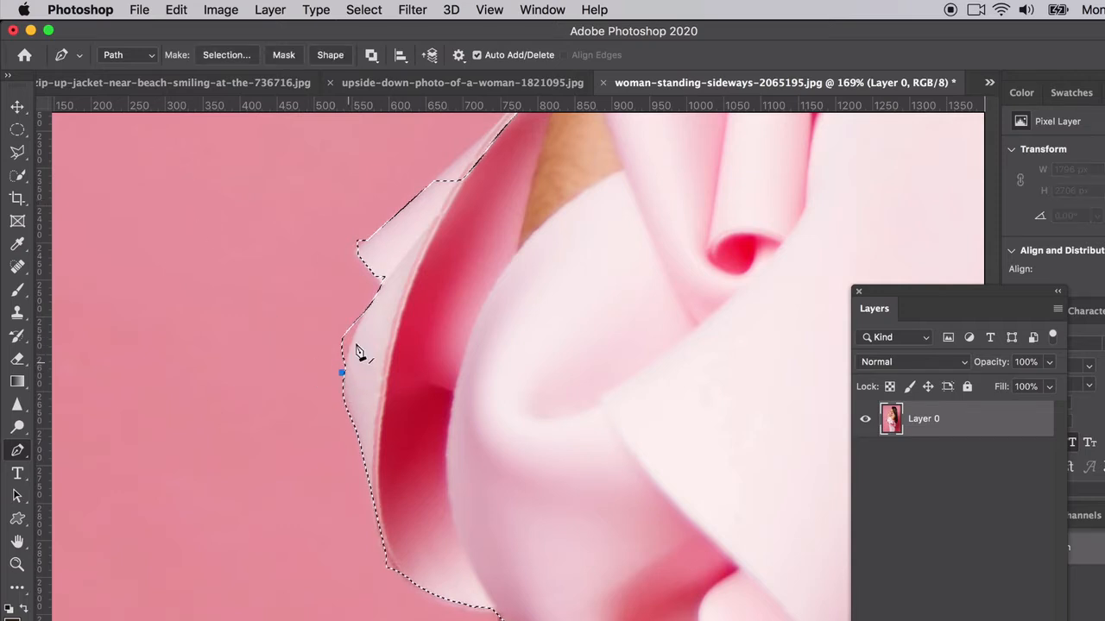
{"action": "left_click_drag", "start_coordinate": [364, 308], "coordinate": [371, 296]}
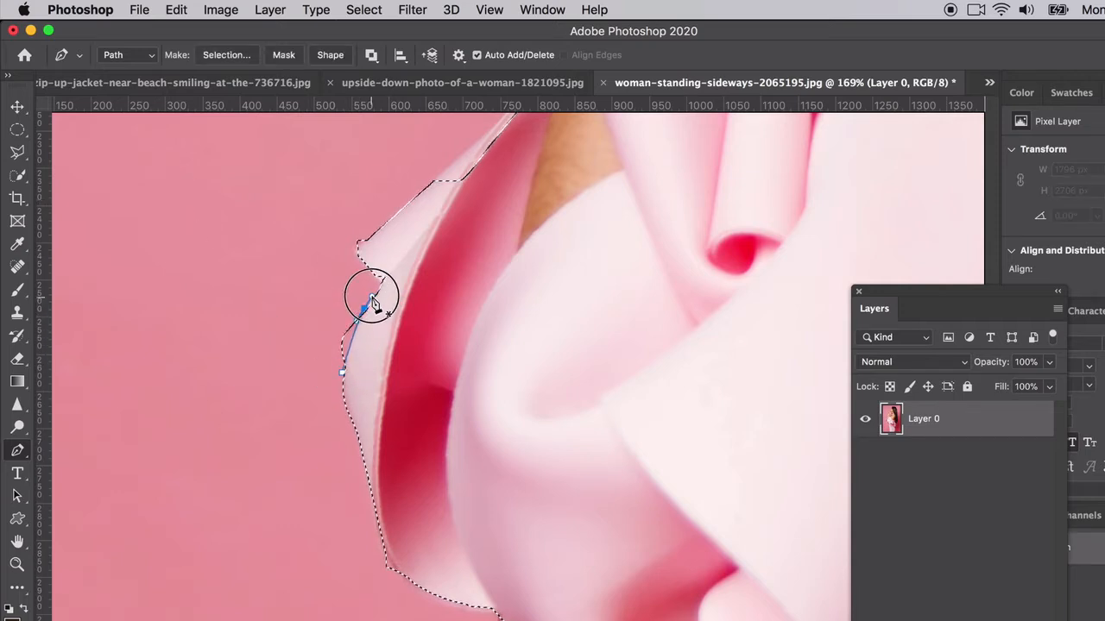
{"action": "left_click", "coordinate": [313, 296]}
{"action": "left_click", "coordinate": [303, 339]}
{"action": "left_click", "coordinate": [342, 369]}
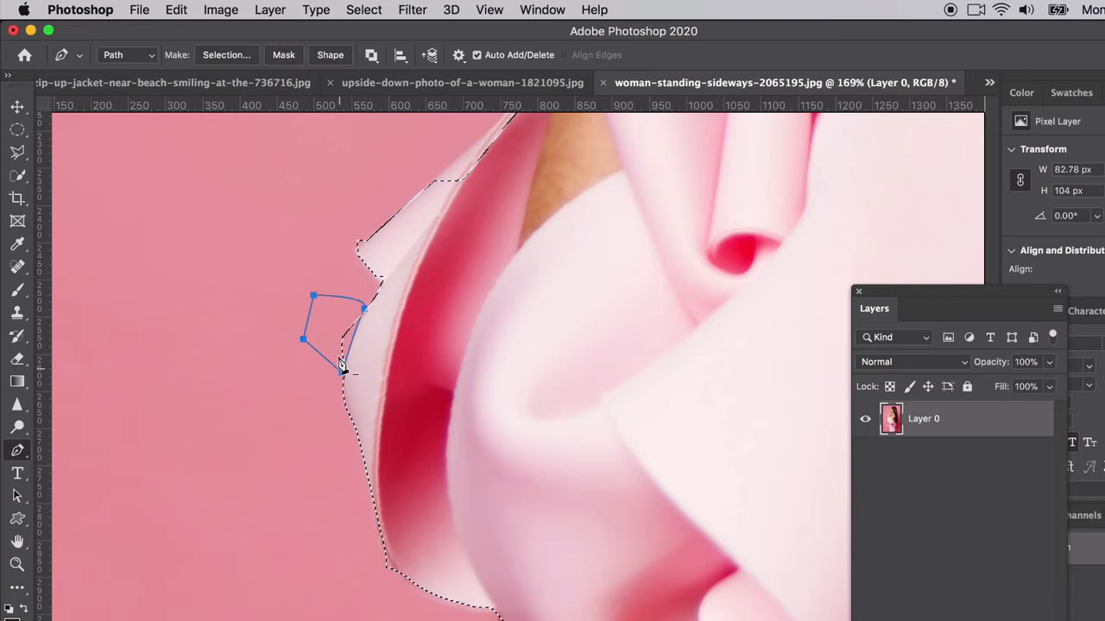
{"action": "right_click", "coordinate": [350, 342]}
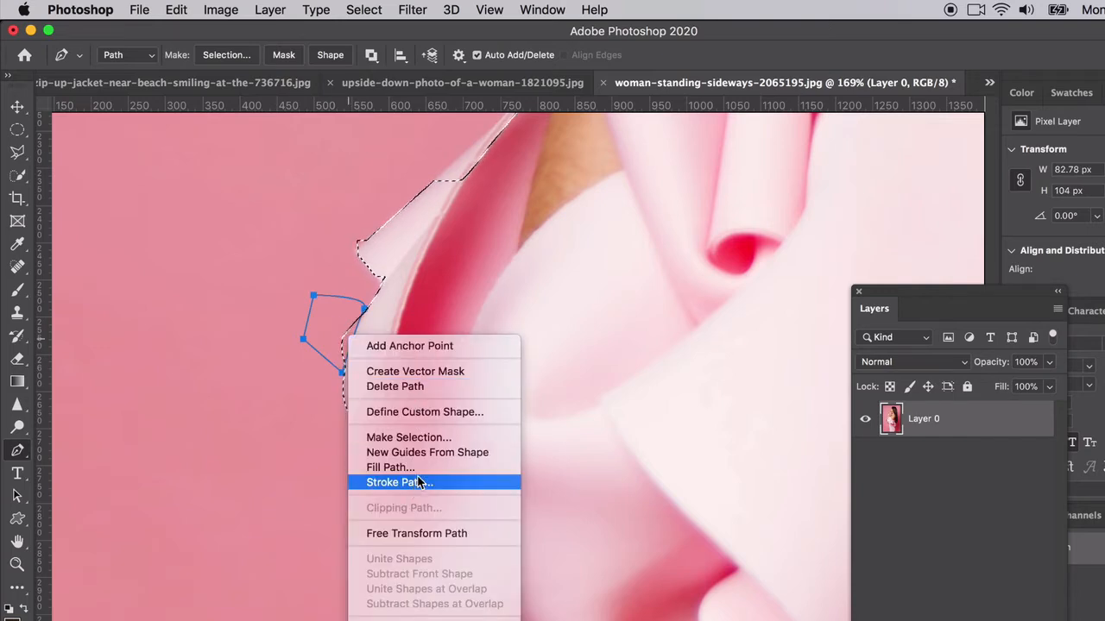
{"action": "left_click", "coordinate": [406, 438]}
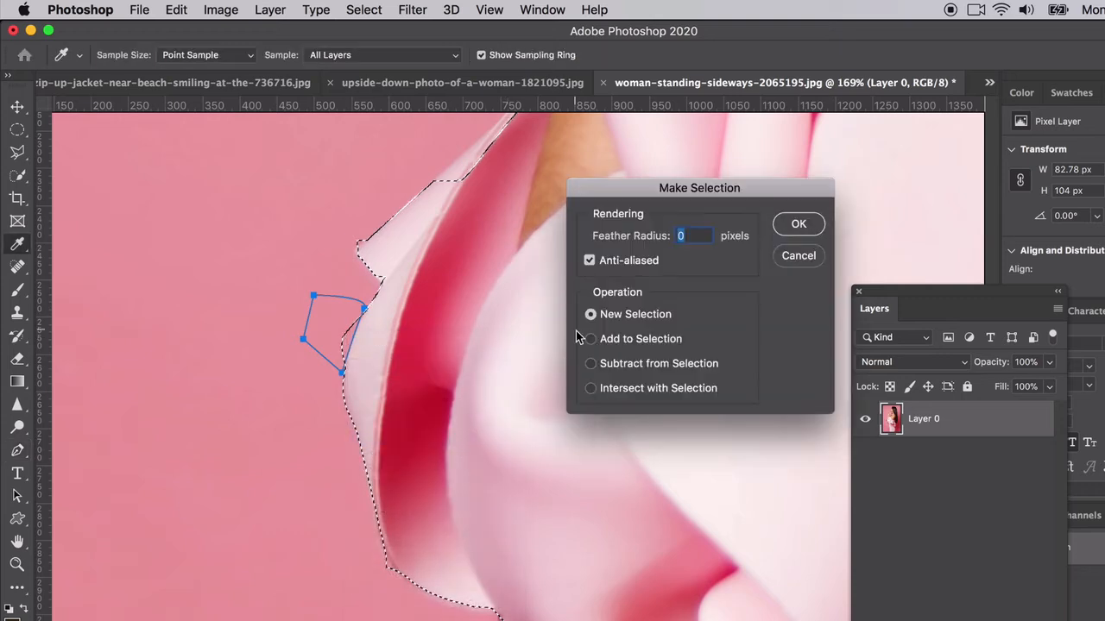
{"action": "left_click", "coordinate": [591, 363]}
{"action": "left_click", "coordinate": [798, 224]}
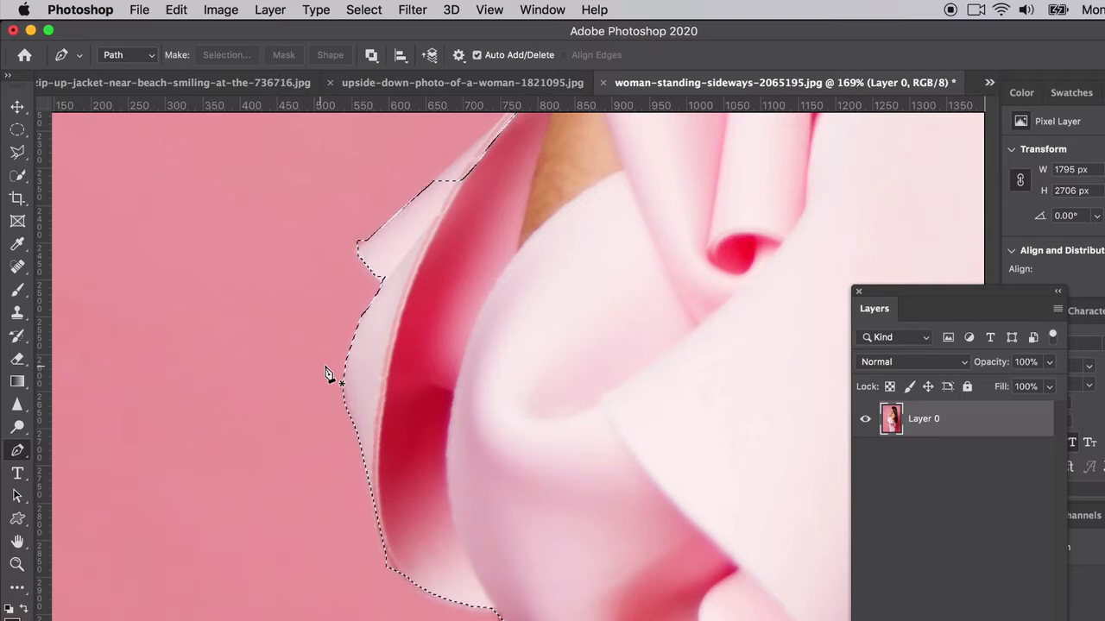
Step: Pen-trace the ruffle's upper edge near the shoulder and add it to the selection
{"action": "scroll", "coordinate": [429, 308], "scroll_direction": "up", "scroll_amount": 3}
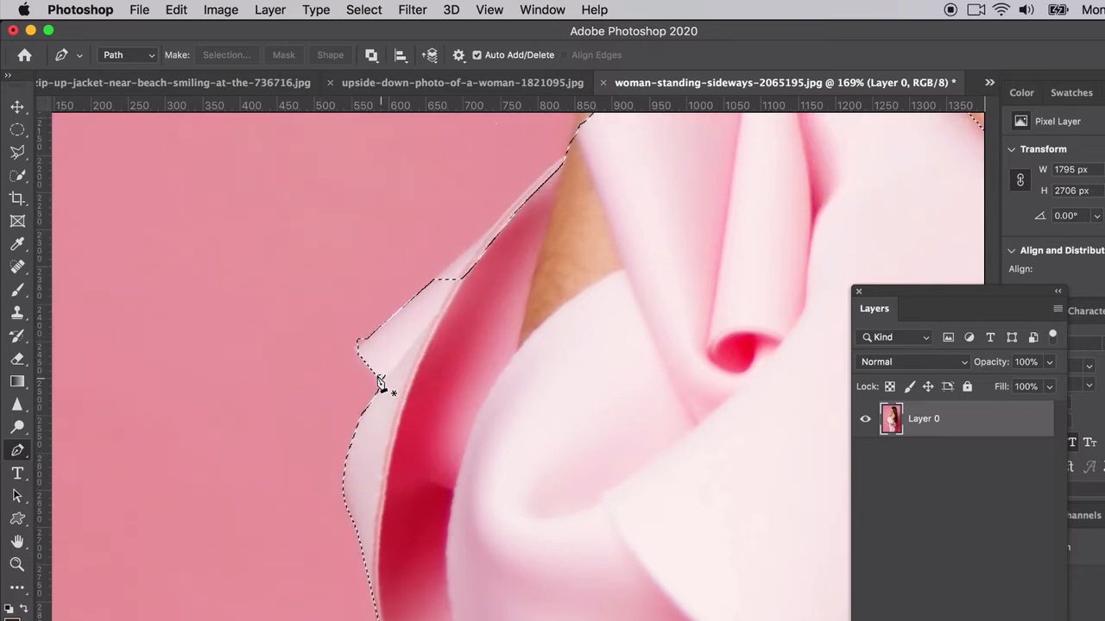
{"action": "left_click", "coordinate": [379, 380]}
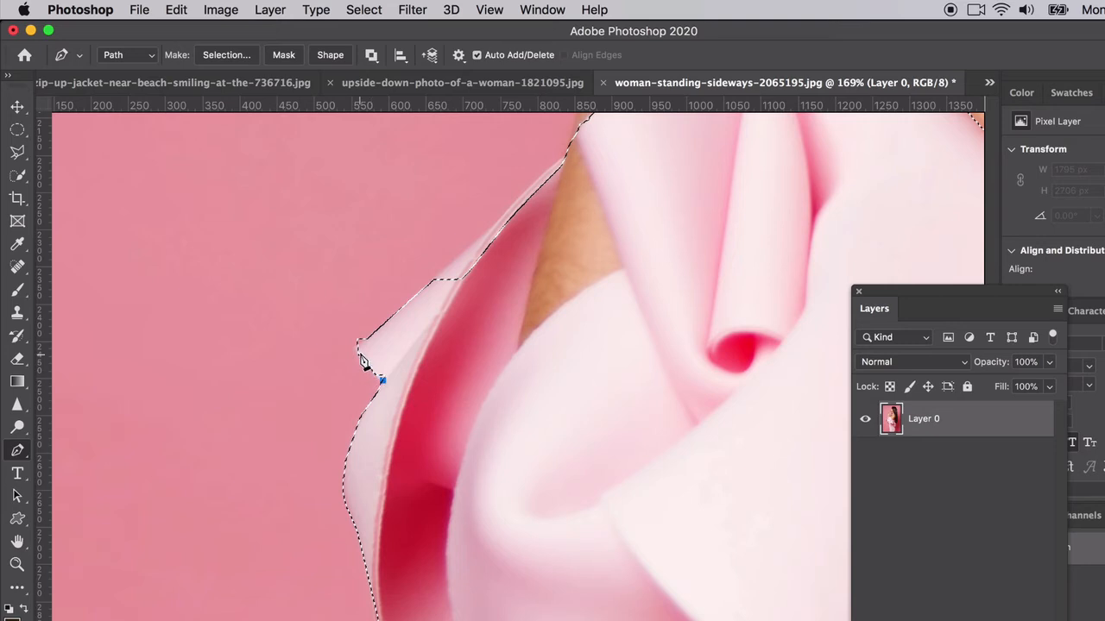
{"action": "left_click", "coordinate": [356, 349]}
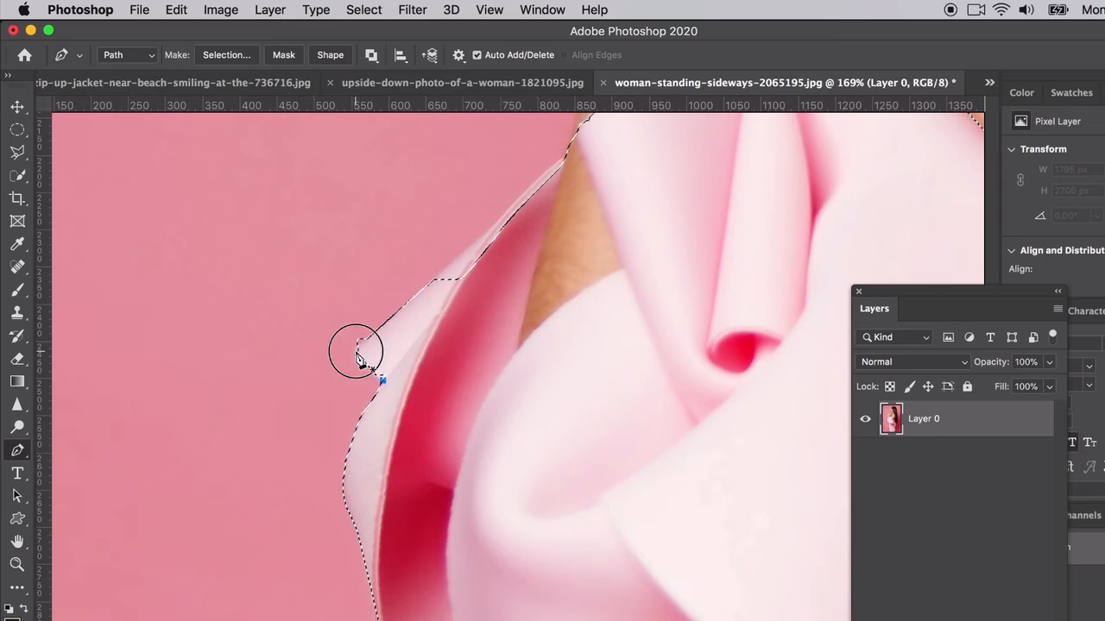
{"action": "left_click", "coordinate": [434, 280]}
{"action": "left_click", "coordinate": [502, 215]}
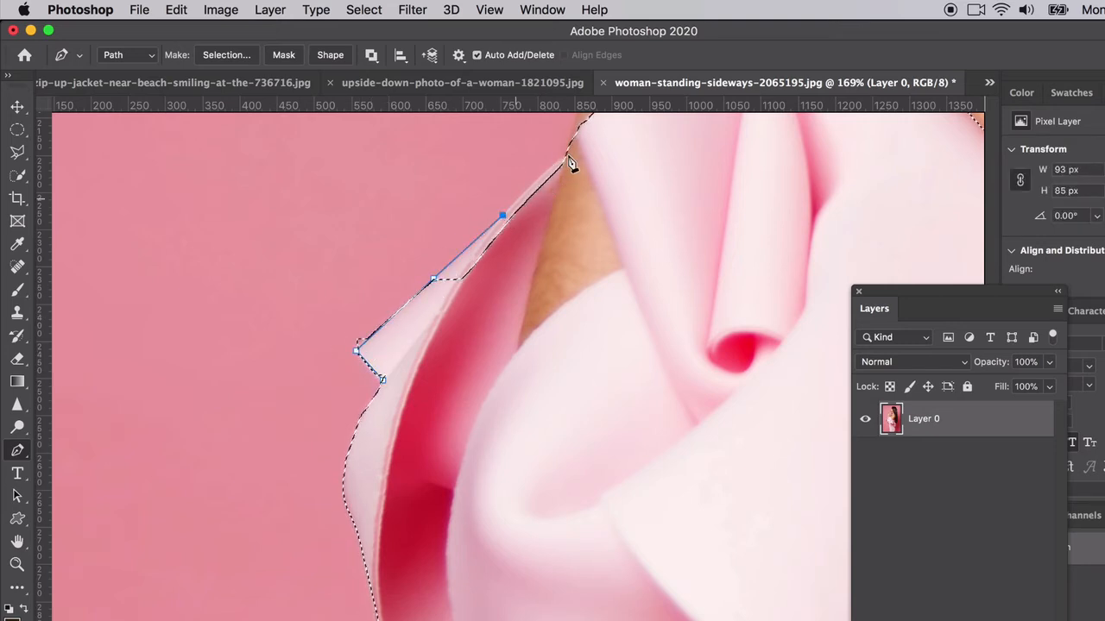
{"action": "left_click_drag", "start_coordinate": [571, 152], "coordinate": [592, 140]}
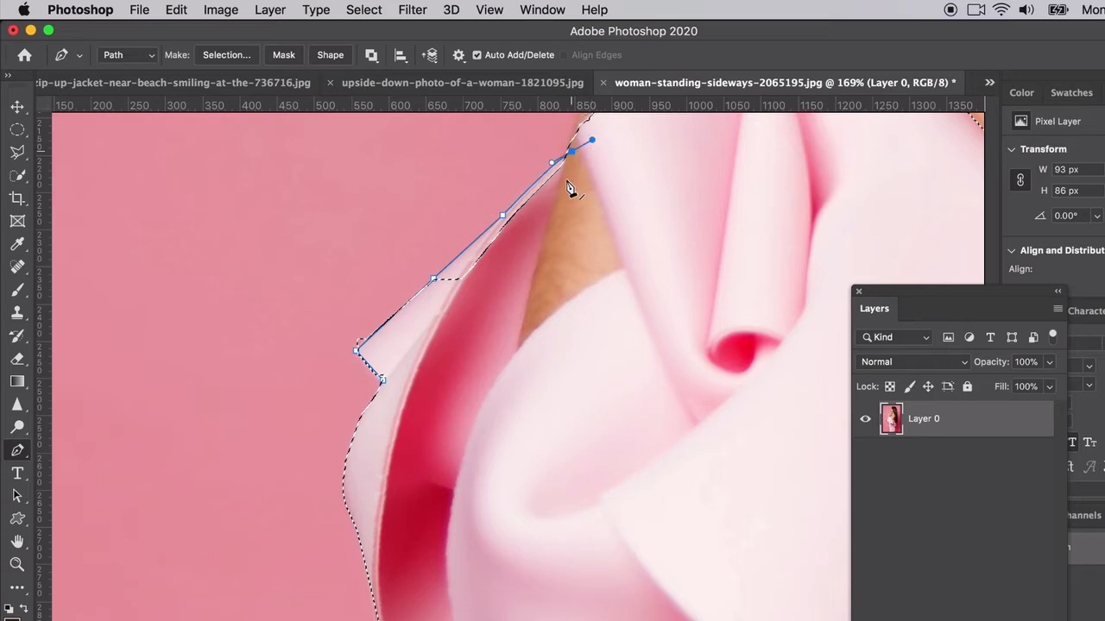
{"action": "left_click", "coordinate": [555, 284]}
{"action": "left_click", "coordinate": [382, 379]}
{"action": "right_click", "coordinate": [385, 379]}
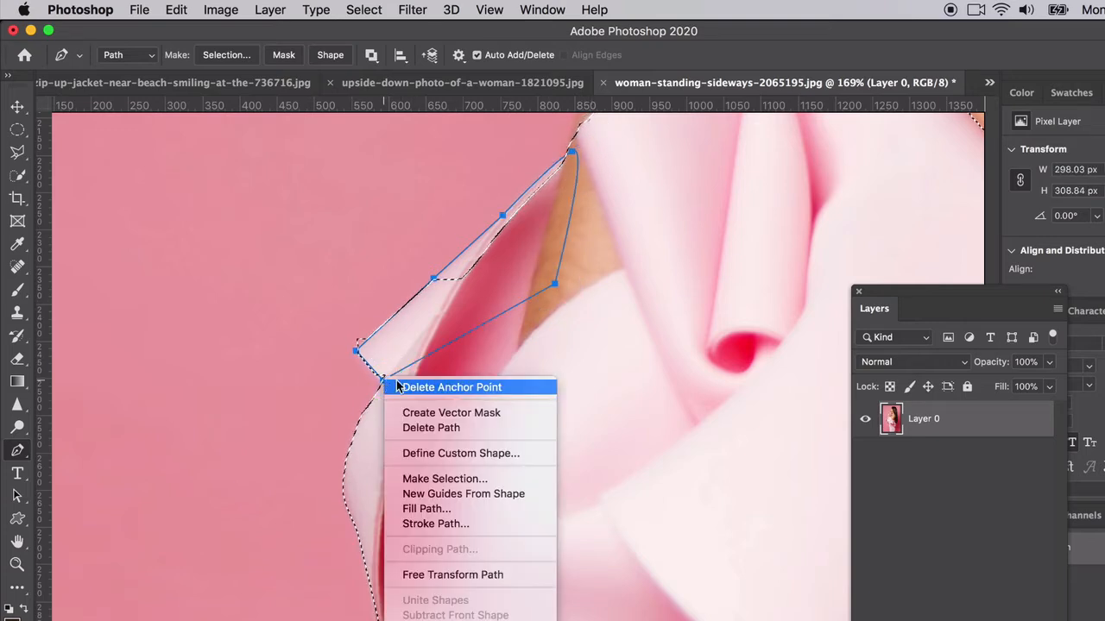
{"action": "left_click", "coordinate": [435, 479]}
{"action": "left_click", "coordinate": [602, 337]}
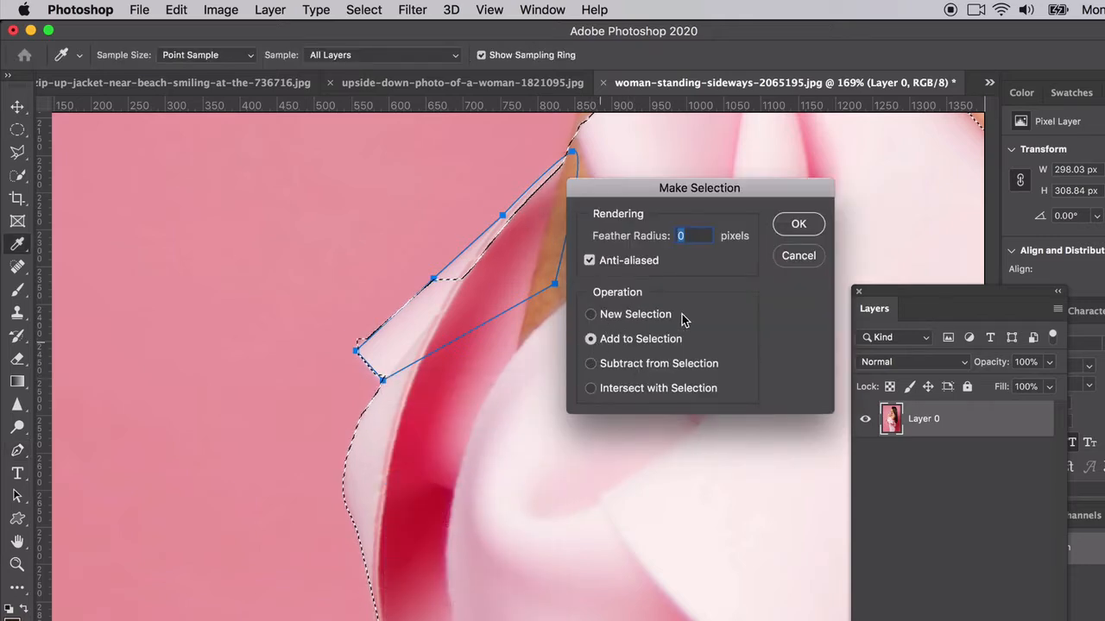
{"action": "left_click", "coordinate": [798, 225]}
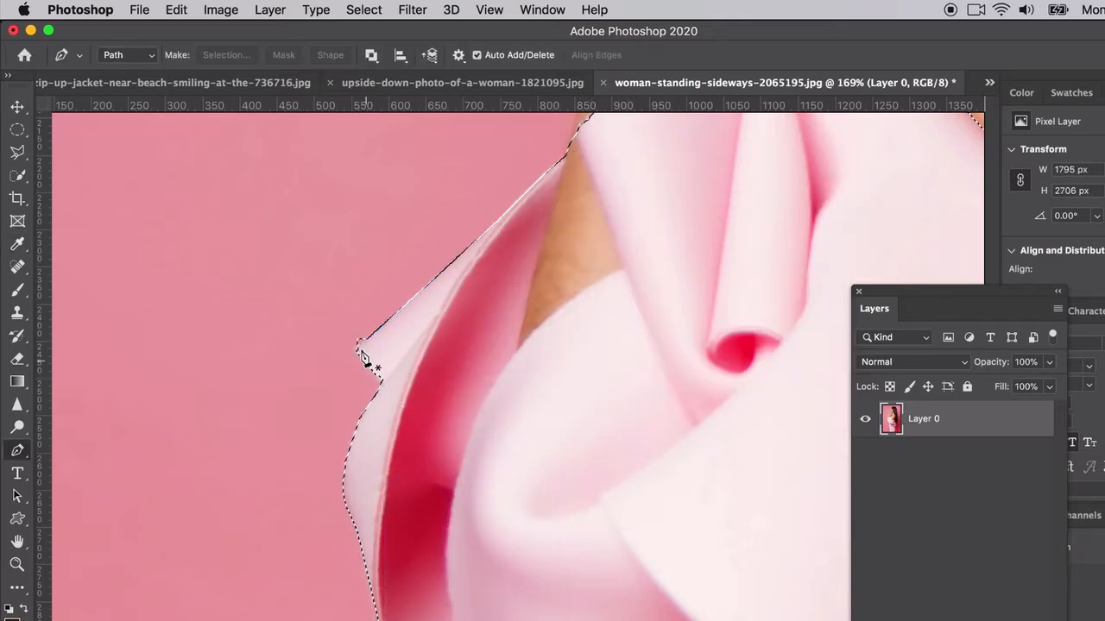
{"action": "left_click", "coordinate": [17, 152]}
{"action": "right_click", "coordinate": [18, 152]}
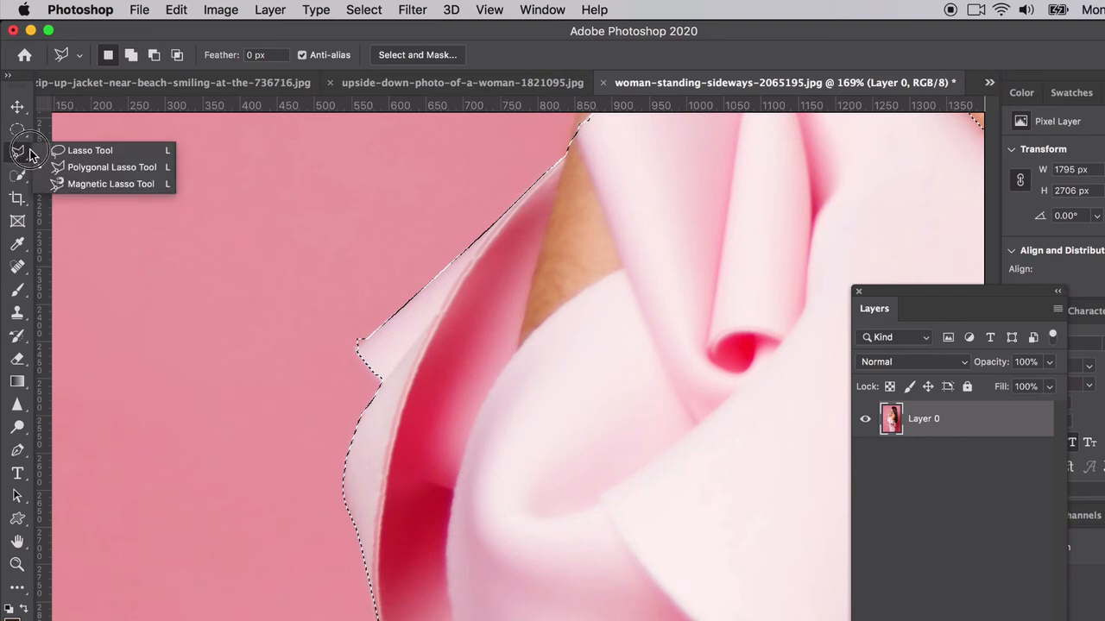
{"action": "left_click", "coordinate": [105, 185]}
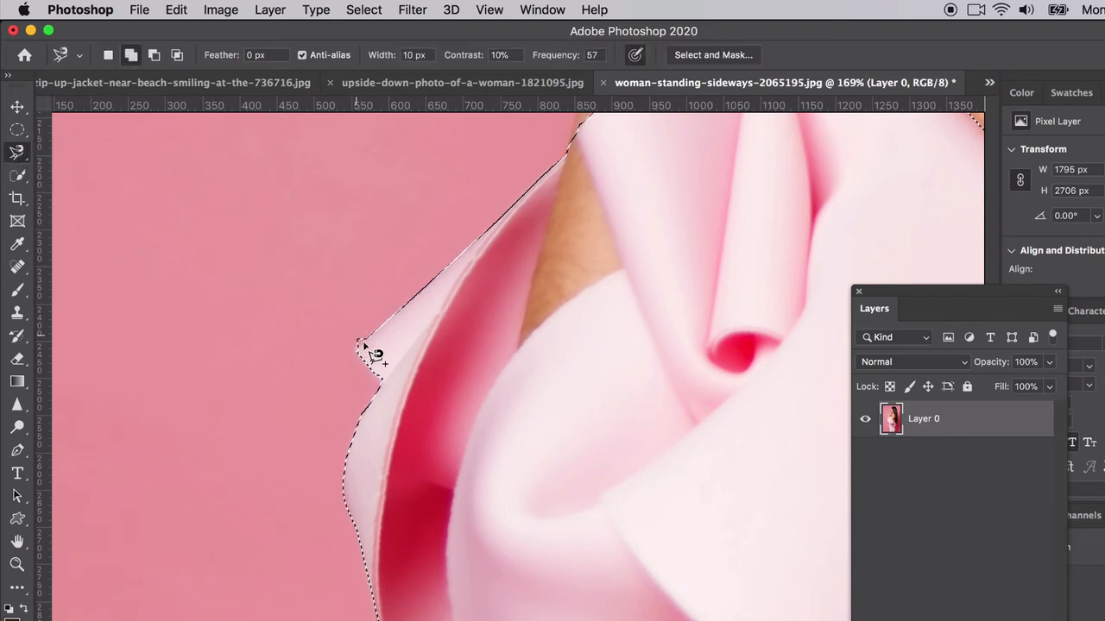
{"action": "left_click", "coordinate": [17, 154]}
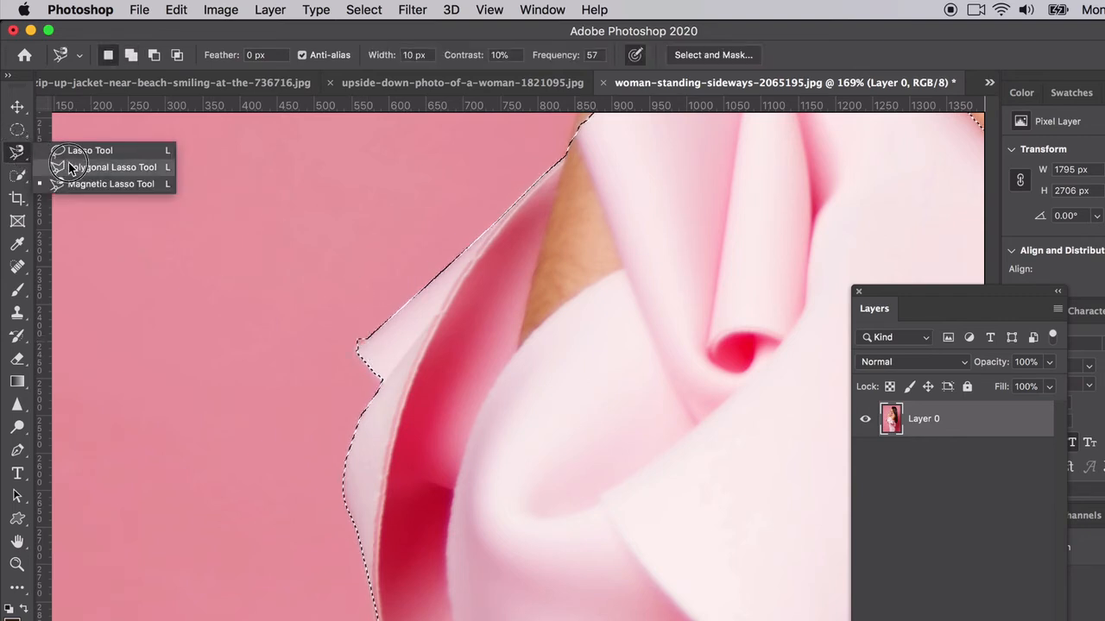
{"action": "left_click", "coordinate": [105, 172]}
{"action": "left_click", "coordinate": [155, 56]}
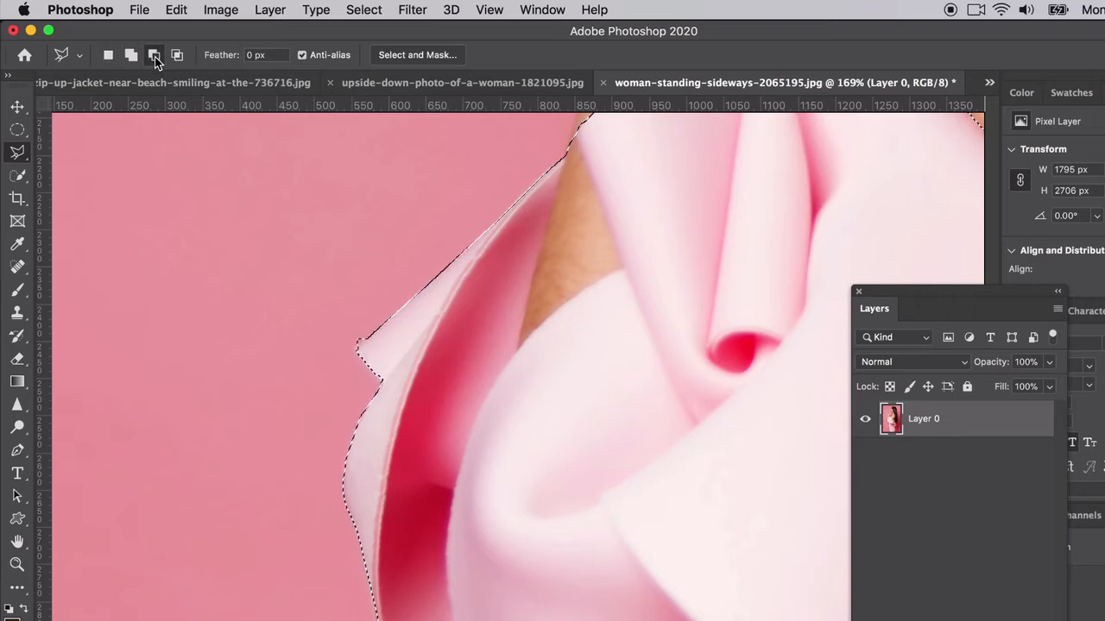
{"action": "left_click", "coordinate": [343, 359]}
{"action": "left_click", "coordinate": [313, 318]}
{"action": "double_click", "coordinate": [358, 285]}
{"action": "scroll", "coordinate": [518, 279], "scroll_direction": "right", "scroll_amount": 5}
{"action": "scroll", "coordinate": [518, 279], "scroll_direction": "up", "scroll_amount": 4}
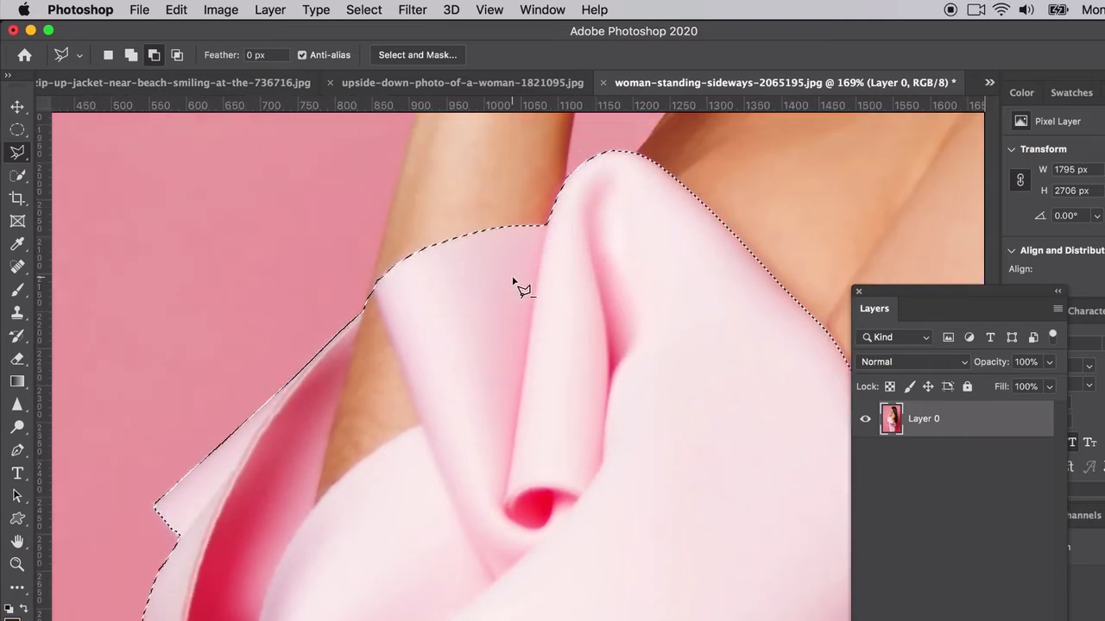
{"action": "left_click", "coordinate": [372, 296]}
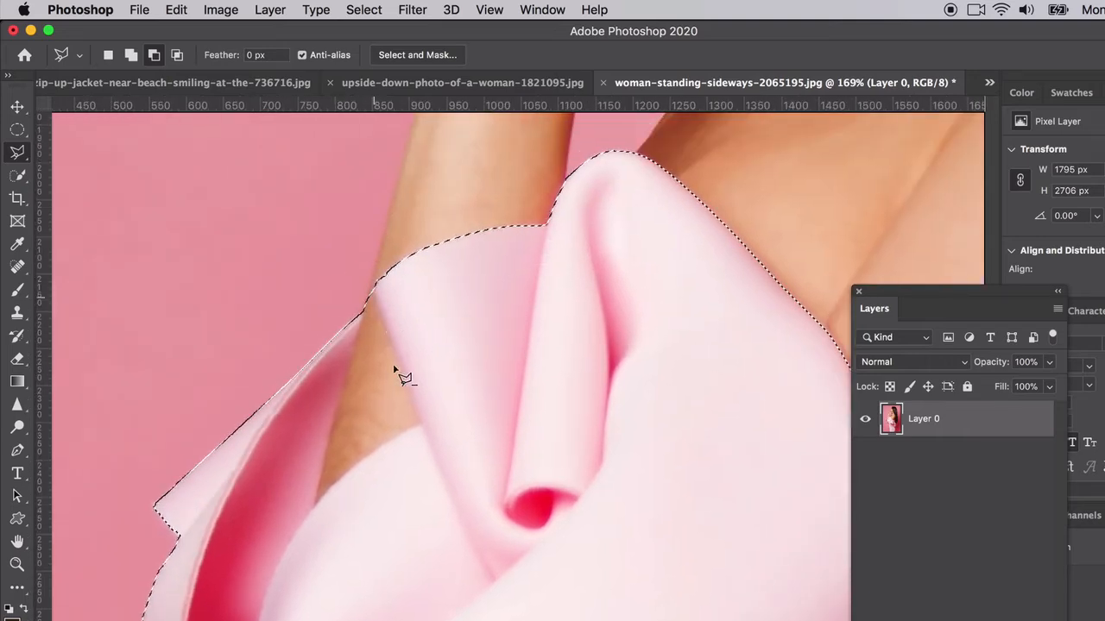
{"action": "left_click", "coordinate": [420, 425]}
{"action": "key", "text": "Escape"}
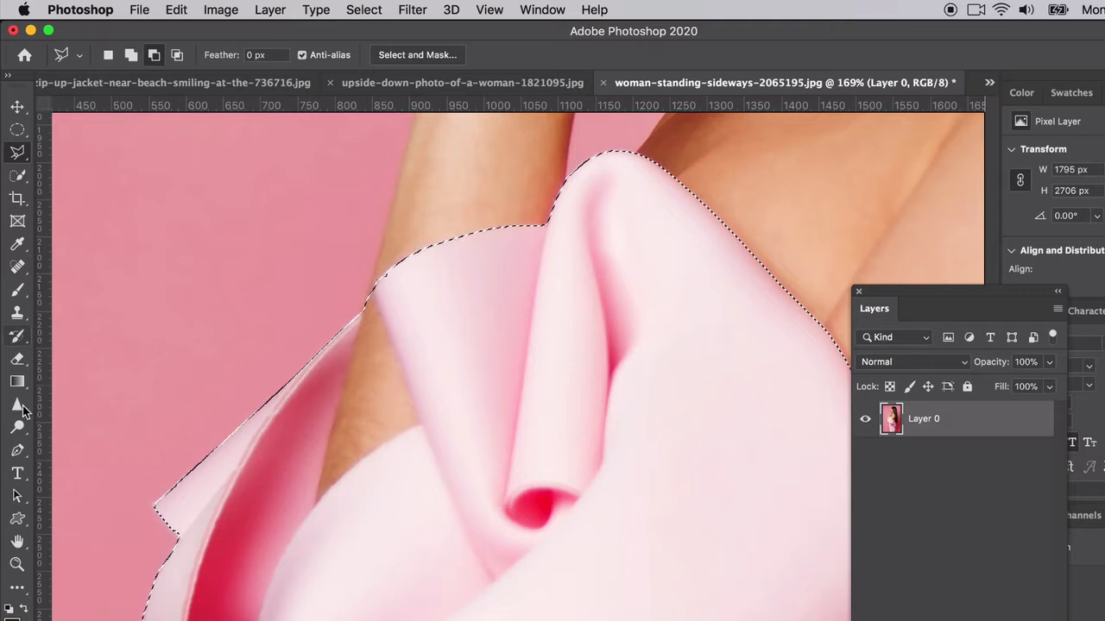
Step: Draw and refine a closed Pen path around the bare-arm triangle between sleeve folds
{"action": "left_click", "coordinate": [17, 450]}
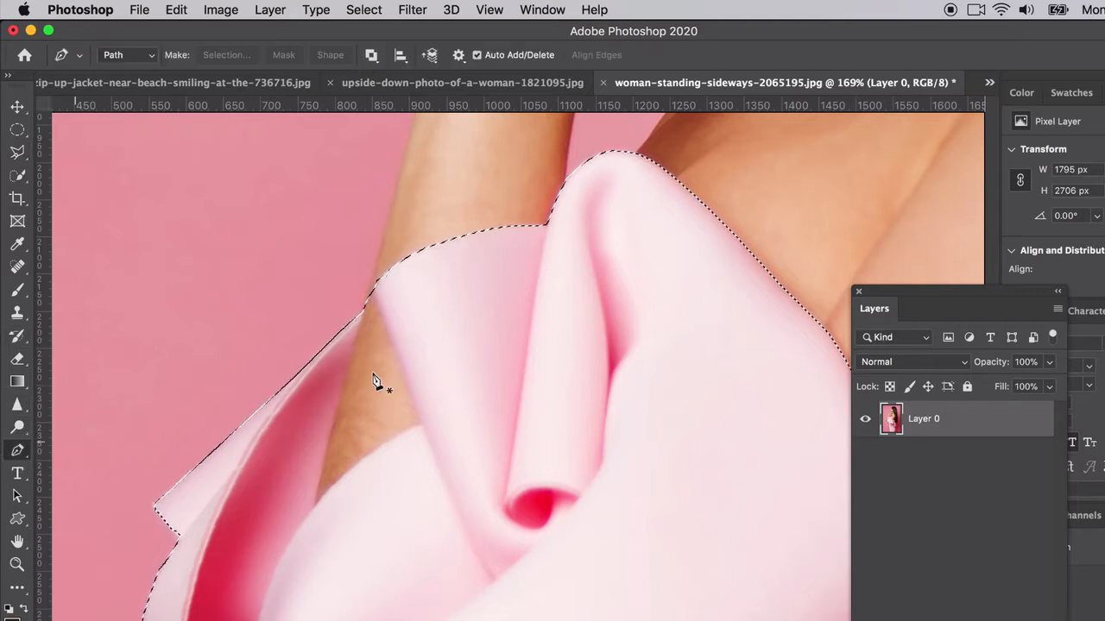
{"action": "left_click", "coordinate": [373, 287]}
{"action": "left_click", "coordinate": [421, 422]}
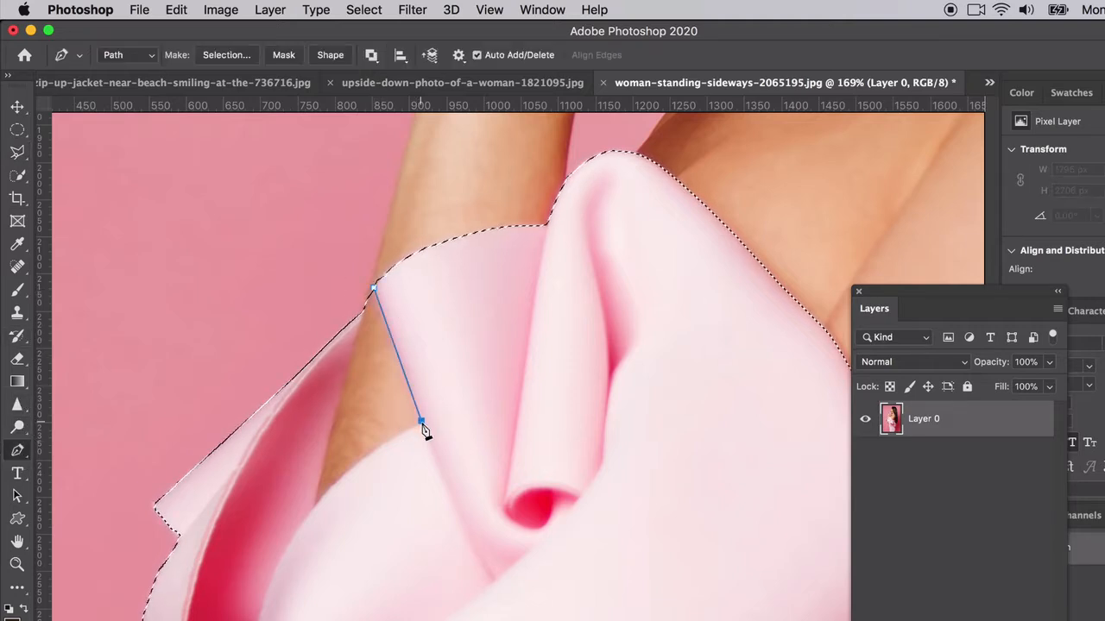
{"action": "left_click", "coordinate": [315, 506]}
{"action": "left_click_drag", "start_coordinate": [315, 511], "coordinate": [284, 548]}
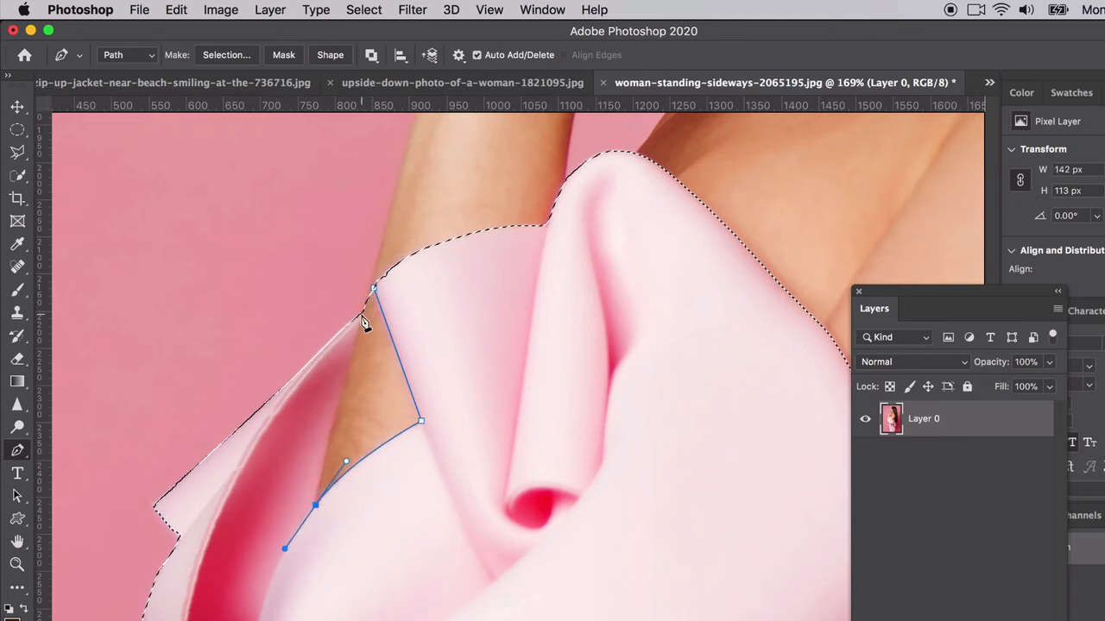
{"action": "mouse_move", "coordinate": [373, 289]}
{"action": "left_mouse_down"}
{"action": "mouse_move", "coordinate": [363, 309]}
{"action": "mouse_move", "coordinate": [376, 298]}
{"action": "left_mouse_up"}
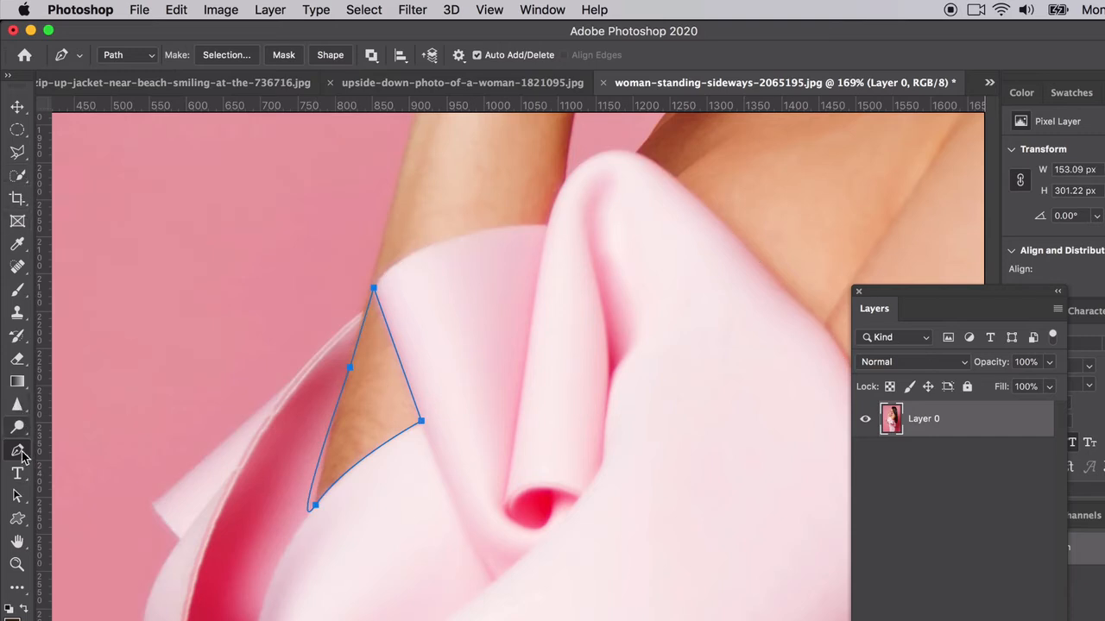
{"action": "left_click_drag", "start_coordinate": [21, 454], "coordinate": [91, 481]}
{"action": "left_click_drag", "start_coordinate": [315, 474], "coordinate": [313, 508]}
{"action": "left_click", "coordinate": [309, 510]}
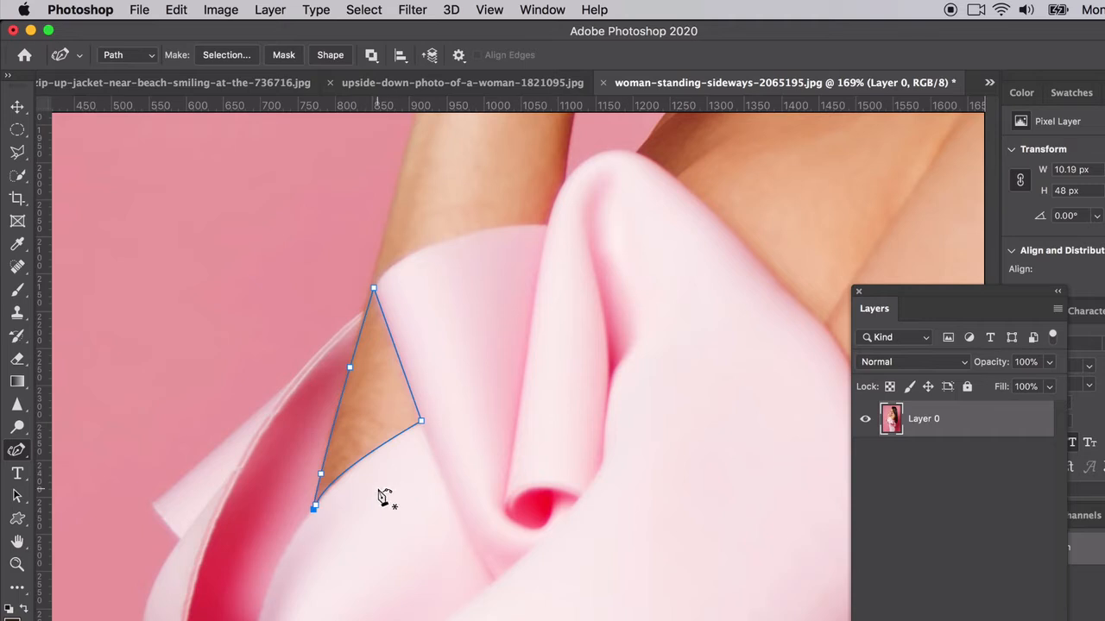
Step: Make the path a selection with Subtract from Selection
{"action": "right_click", "coordinate": [371, 326]}
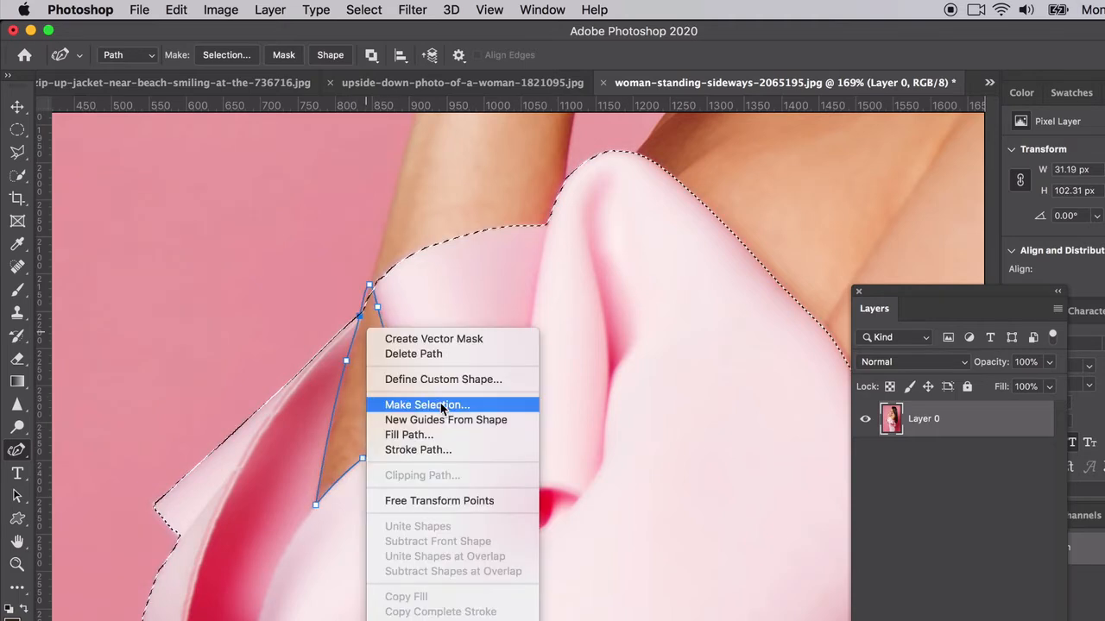
{"action": "left_click", "coordinate": [439, 406]}
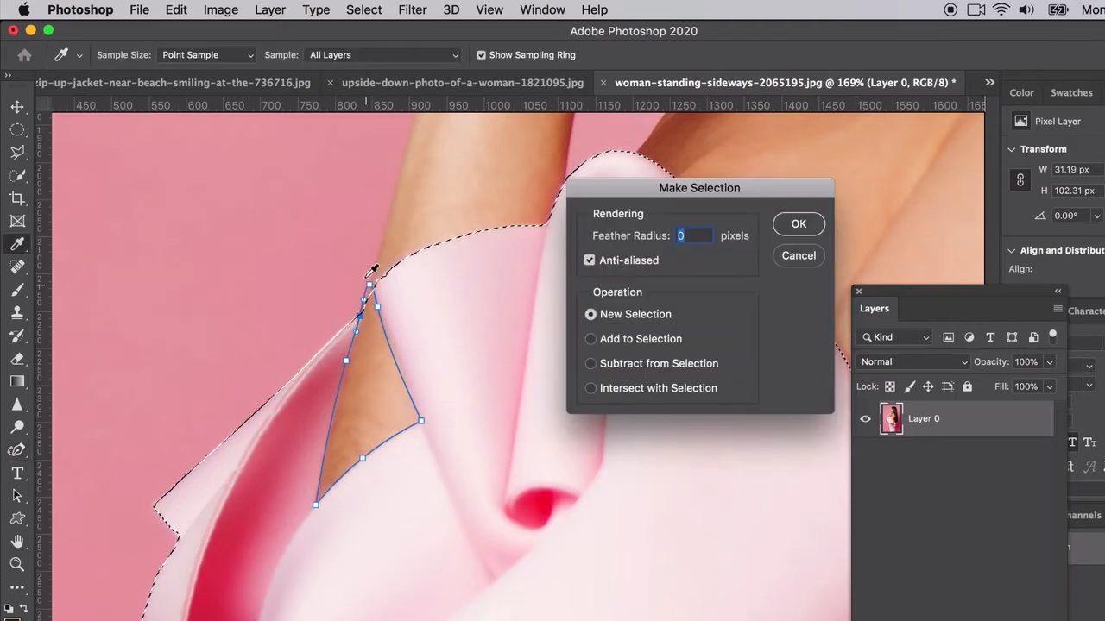
{"action": "left_click", "coordinate": [591, 340]}
{"action": "left_click", "coordinate": [591, 364]}
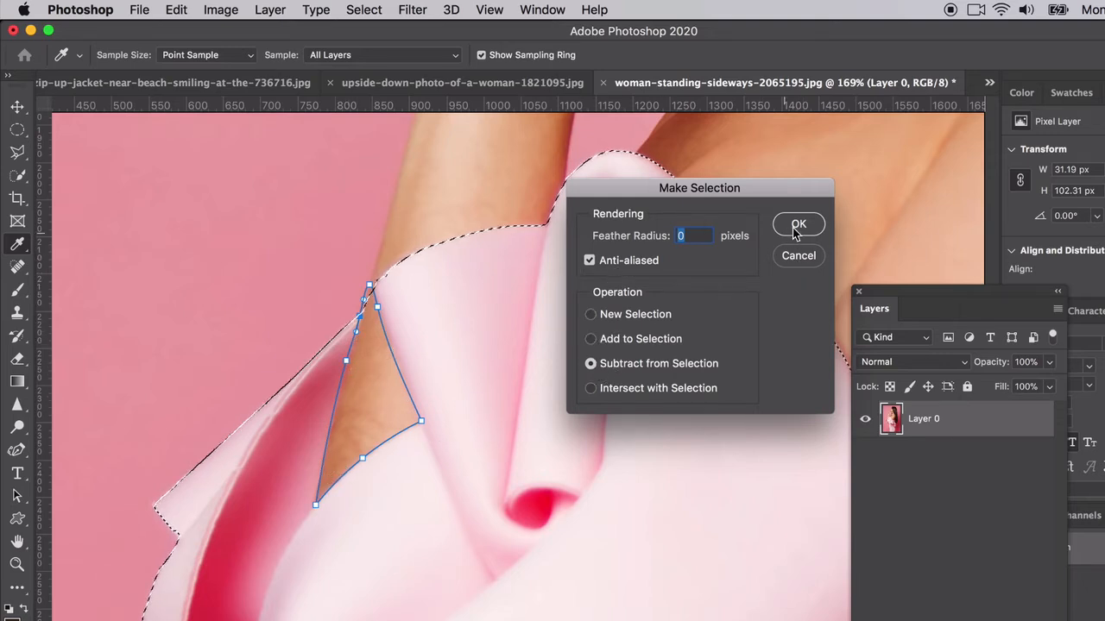
{"action": "left_click", "coordinate": [796, 224]}
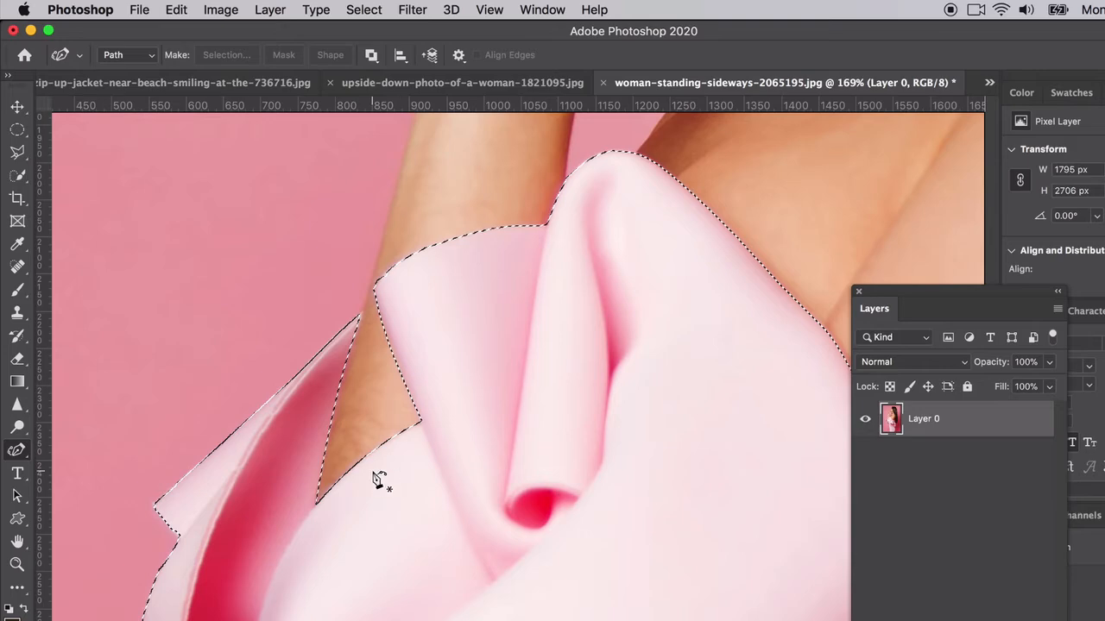
Step: Pan to the dress's lower right edge and choose the Quick Selection Tool
{"action": "scroll", "coordinate": [377, 482], "scroll_direction": "down", "scroll_amount": 5}
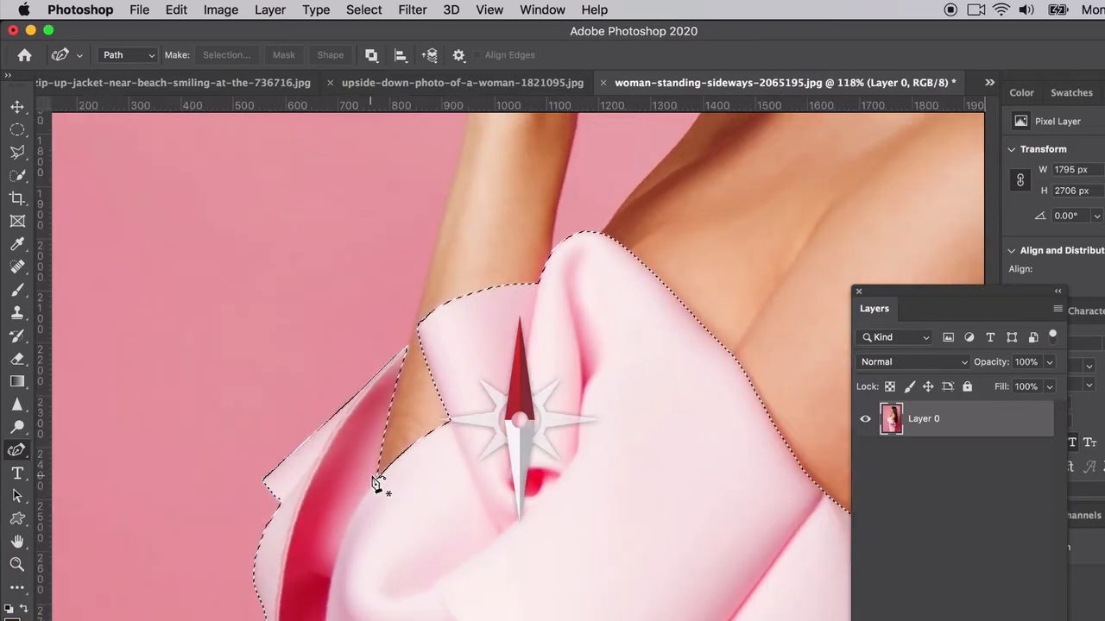
{"action": "scroll", "coordinate": [377, 481], "scroll_direction": "down", "scroll_amount": 3}
{"action": "scroll", "coordinate": [377, 481], "scroll_direction": "right", "scroll_amount": 3}
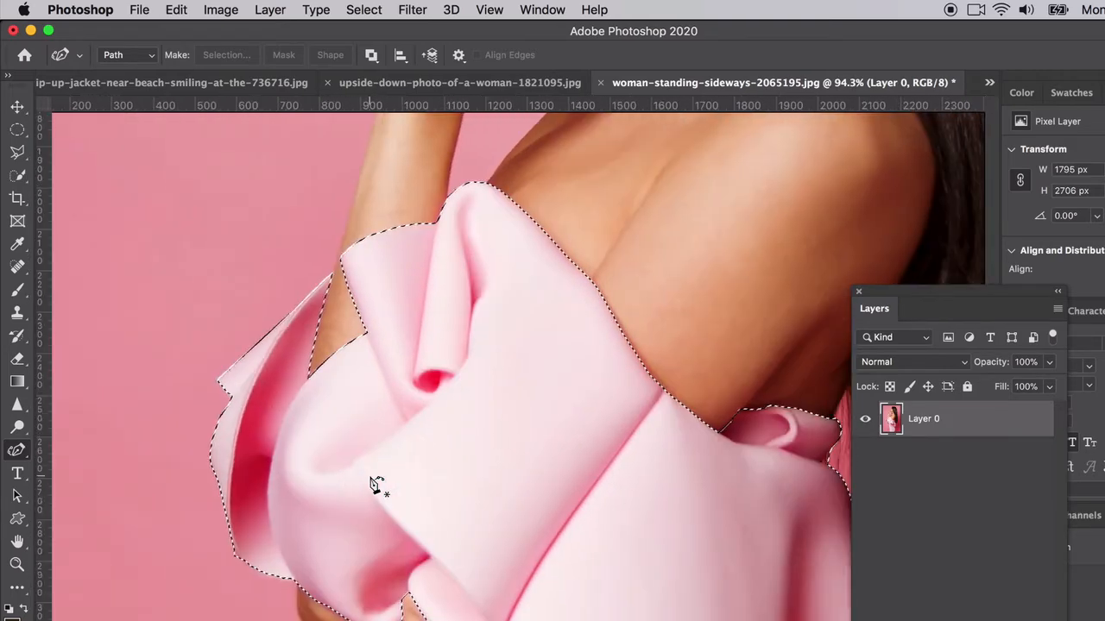
{"action": "scroll", "coordinate": [377, 484], "scroll_direction": "down", "scroll_amount": 4}
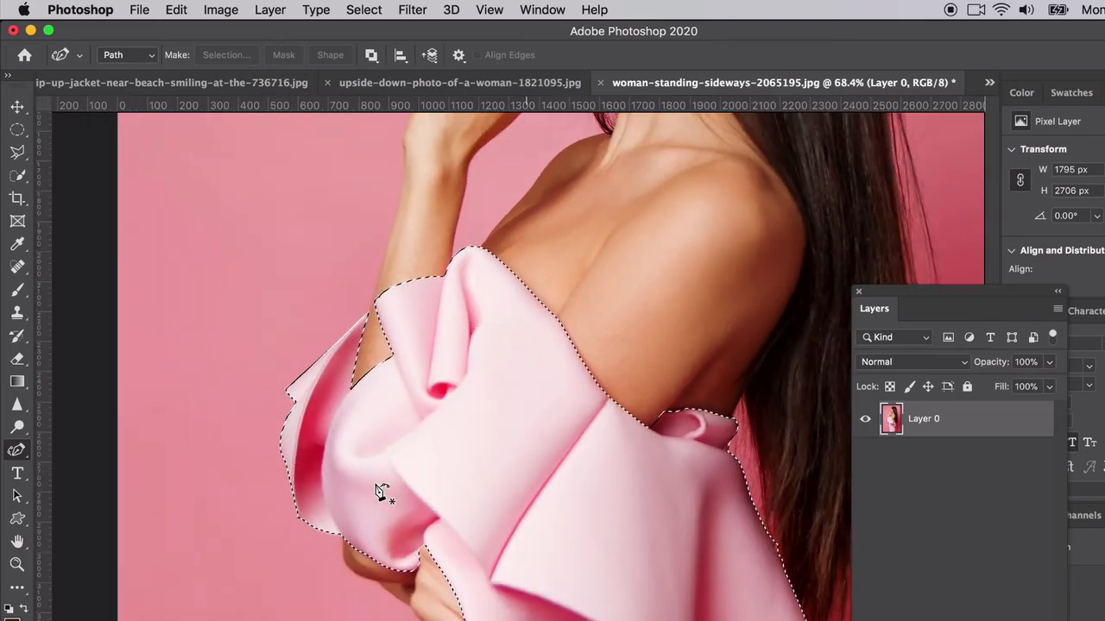
{"action": "scroll", "coordinate": [377, 490], "scroll_direction": "down", "scroll_amount": 3}
{"action": "scroll", "coordinate": [377, 490], "scroll_direction": "down", "scroll_amount": 5}
{"action": "scroll", "coordinate": [466, 549], "scroll_direction": "right", "scroll_amount": 1}
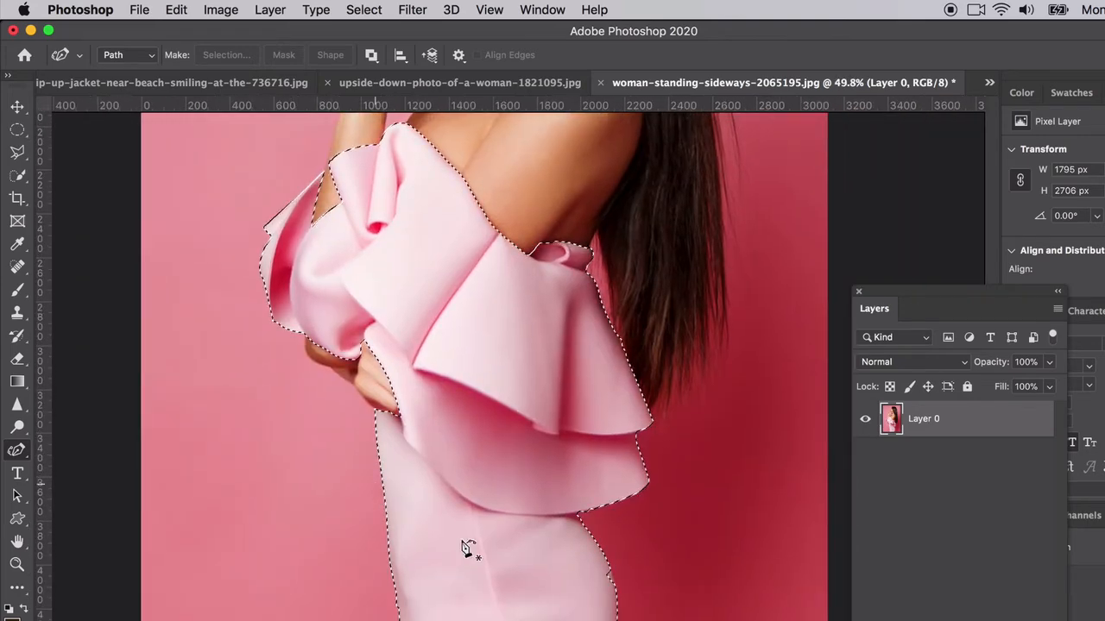
{"action": "scroll", "coordinate": [643, 618], "scroll_direction": "up", "scroll_amount": 5}
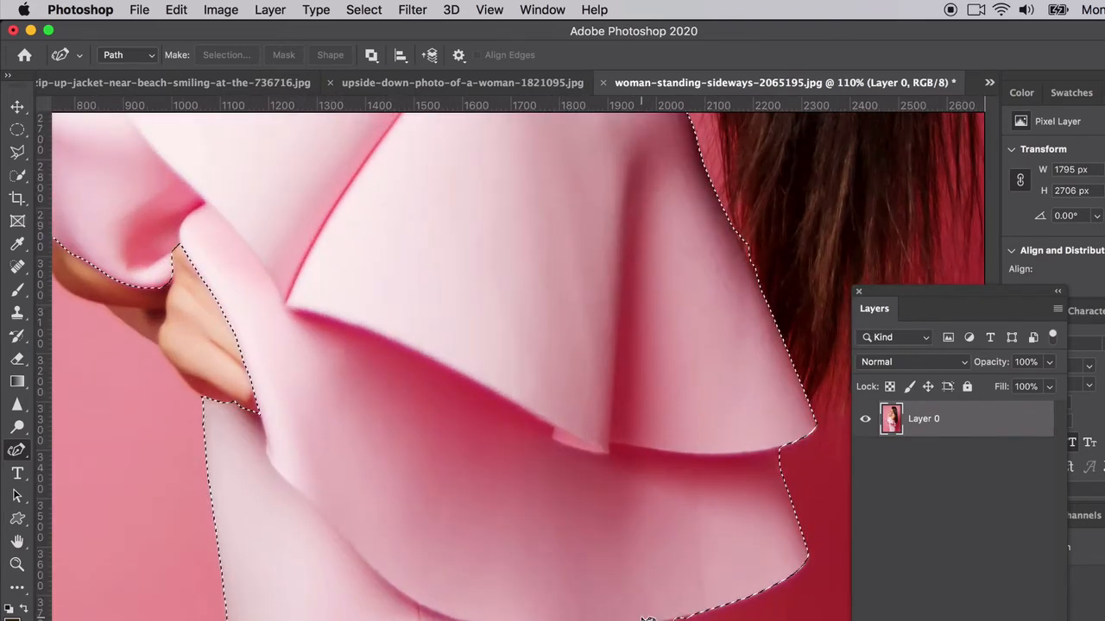
{"action": "scroll", "coordinate": [646, 618], "scroll_direction": "right", "scroll_amount": 2}
{"action": "scroll", "coordinate": [646, 618], "scroll_direction": "down", "scroll_amount": 4}
{"action": "scroll", "coordinate": [604, 586], "scroll_direction": "right", "scroll_amount": 2}
{"action": "left_click", "coordinate": [17, 155]}
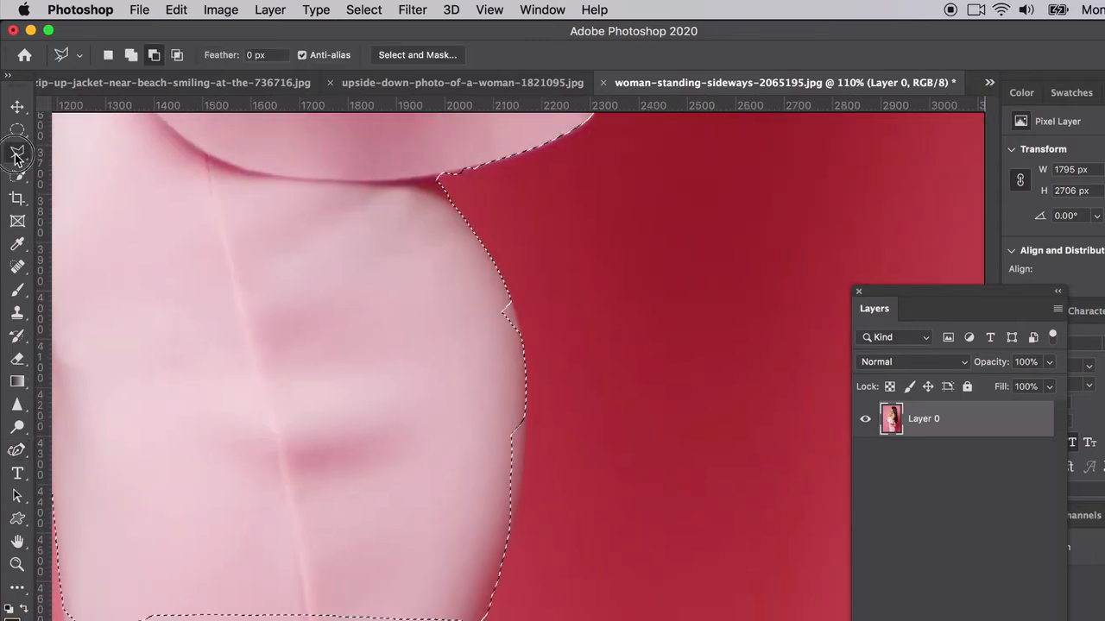
{"action": "left_click", "coordinate": [17, 175]}
{"action": "left_click", "coordinate": [17, 175]}
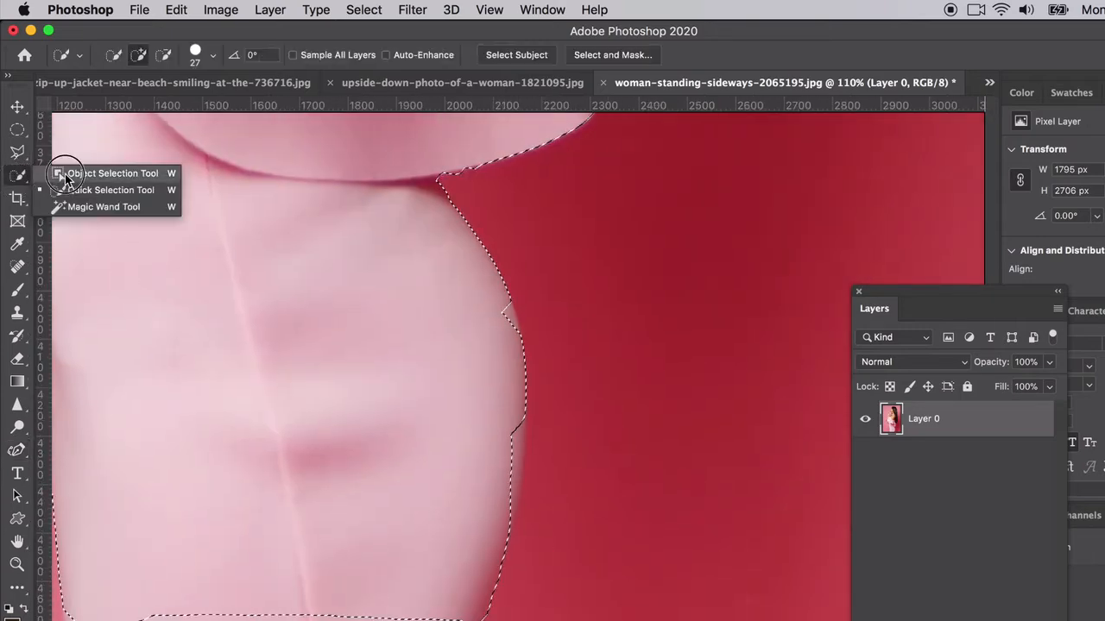
{"action": "left_click", "coordinate": [83, 187]}
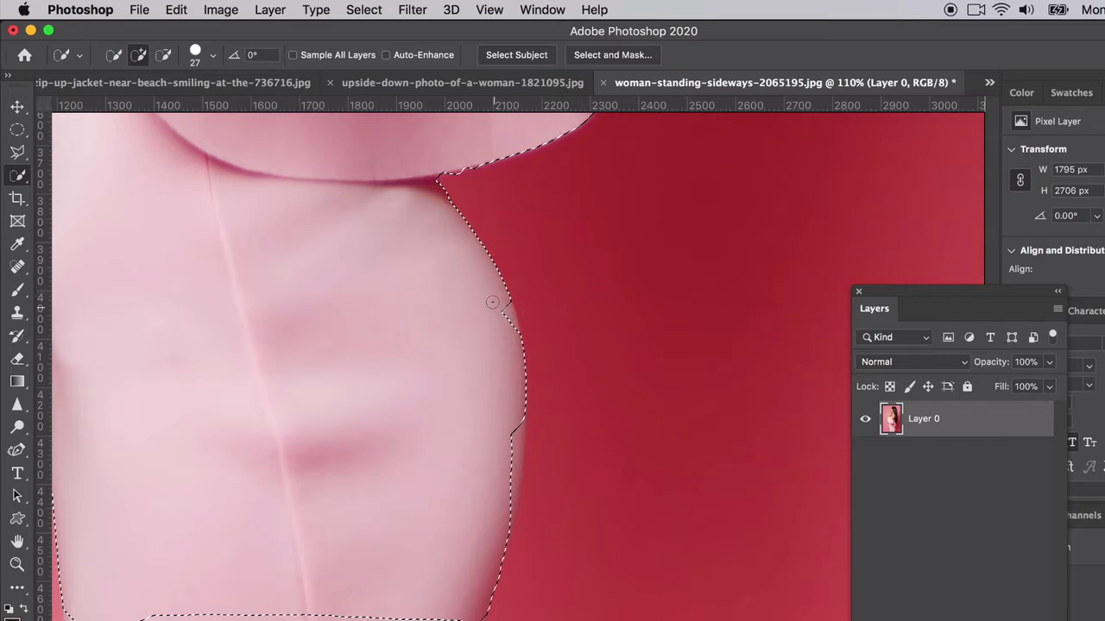
Step: In Add to Selection mode, brush along the lower right dress edge to fill gaps
{"action": "left_click", "coordinate": [138, 56]}
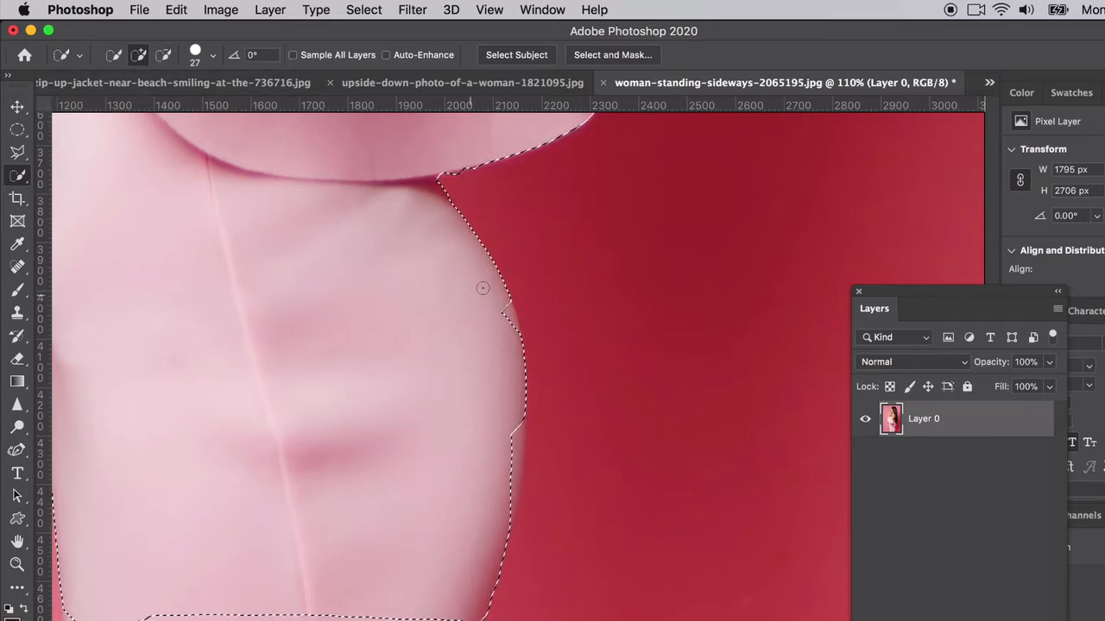
{"action": "left_click_drag", "start_coordinate": [508, 305], "coordinate": [514, 334]}
{"action": "mouse_move", "coordinate": [521, 384]}
{"action": "left_mouse_down"}
{"action": "mouse_move", "coordinate": [518, 468]}
{"action": "mouse_move", "coordinate": [486, 613]}
{"action": "left_mouse_up"}
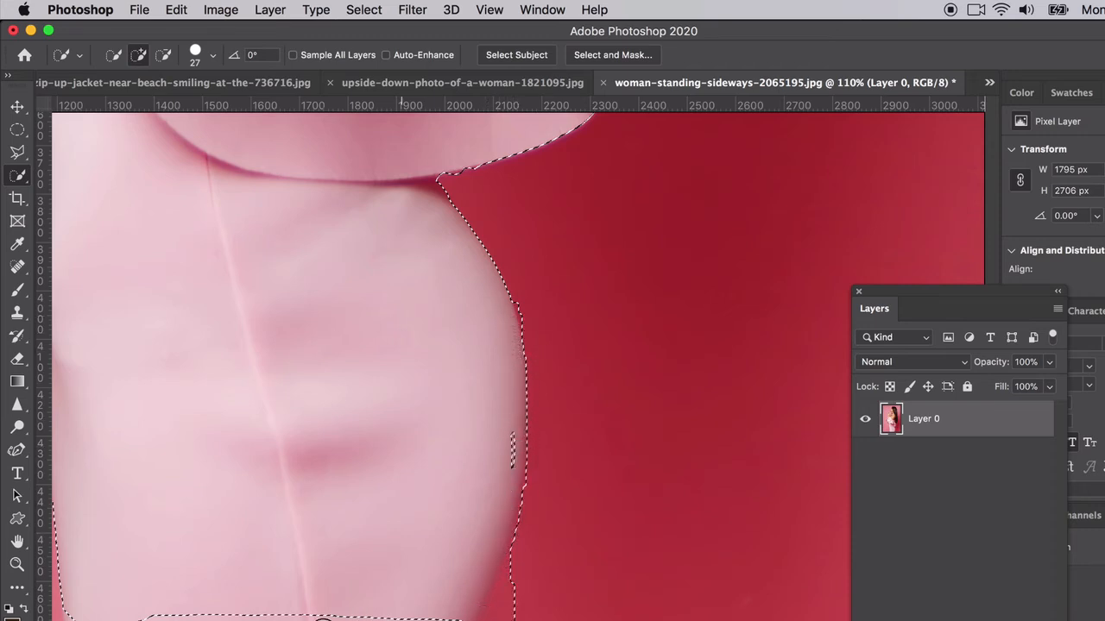
{"action": "mouse_move", "coordinate": [322, 620]}
{"action": "left_mouse_down"}
{"action": "mouse_move", "coordinate": [139, 618]}
{"action": "mouse_move", "coordinate": [426, 614]}
{"action": "left_mouse_up"}
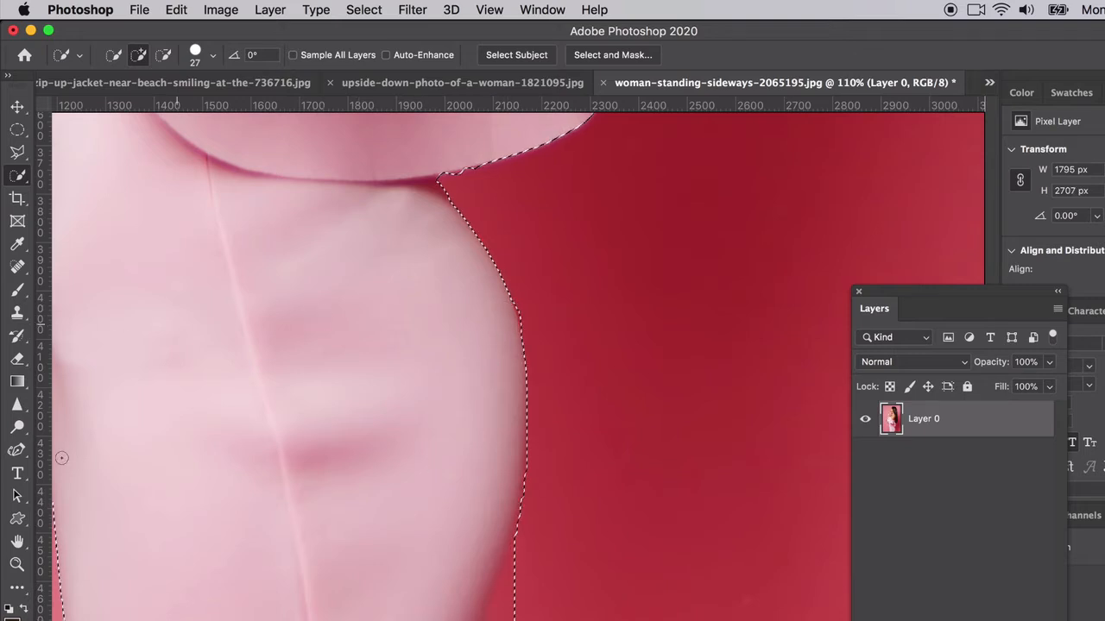
Step: Draw a closed Pen path along the dress's right edge out into the red background
{"action": "left_click", "coordinate": [16, 449]}
{"action": "left_click_drag", "start_coordinate": [16, 449], "coordinate": [48, 455]}
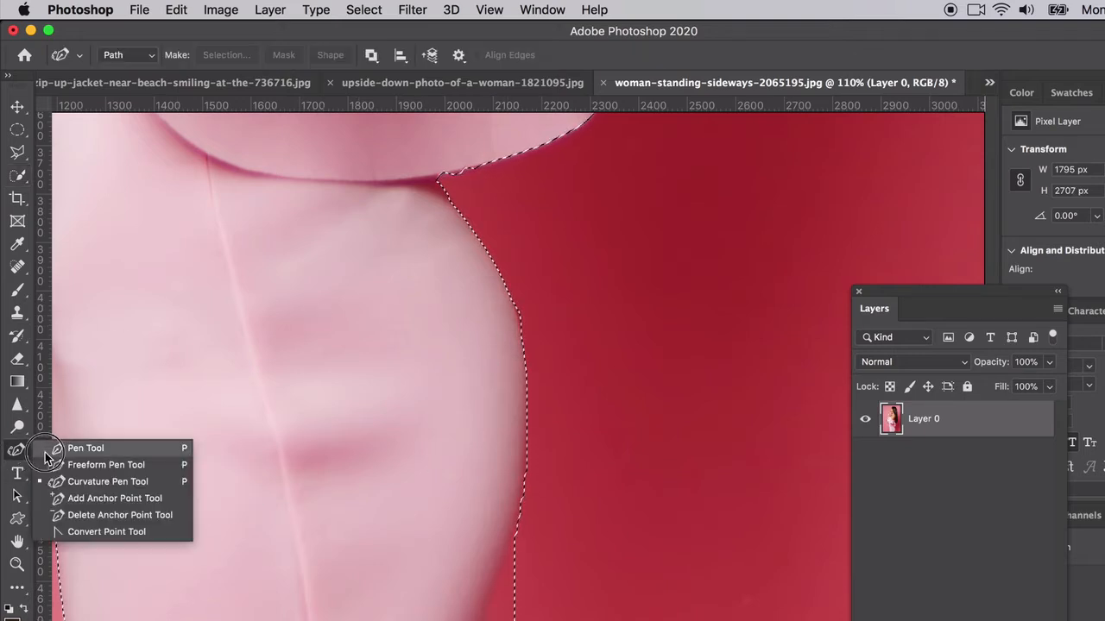
{"action": "left_click", "coordinate": [46, 449]}
{"action": "left_click", "coordinate": [508, 290]}
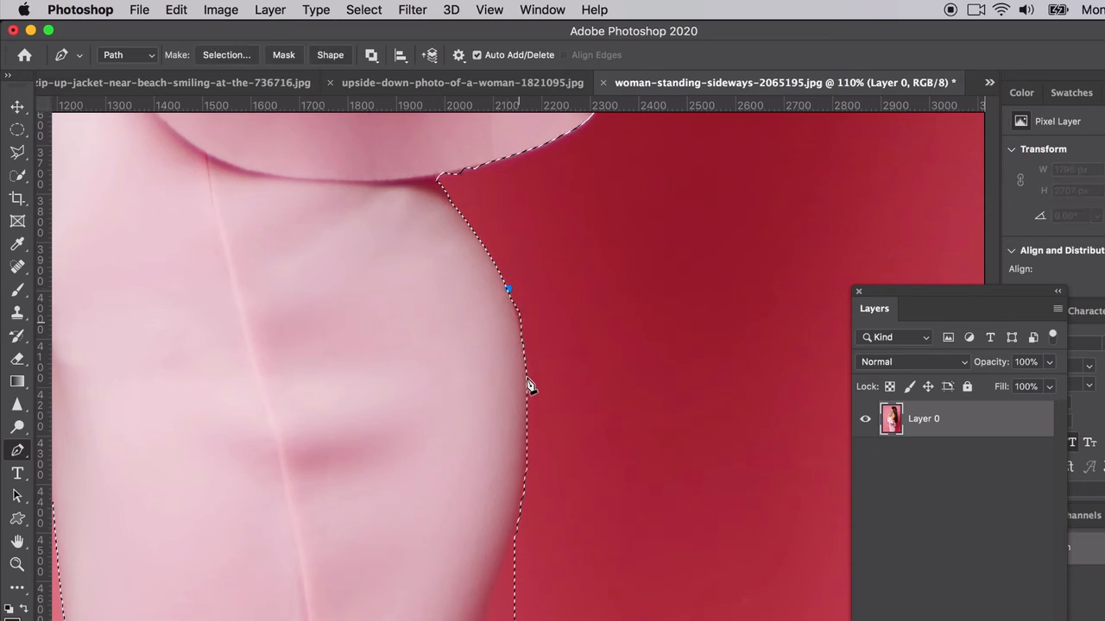
{"action": "left_click_drag", "start_coordinate": [524, 443], "coordinate": [515, 515]}
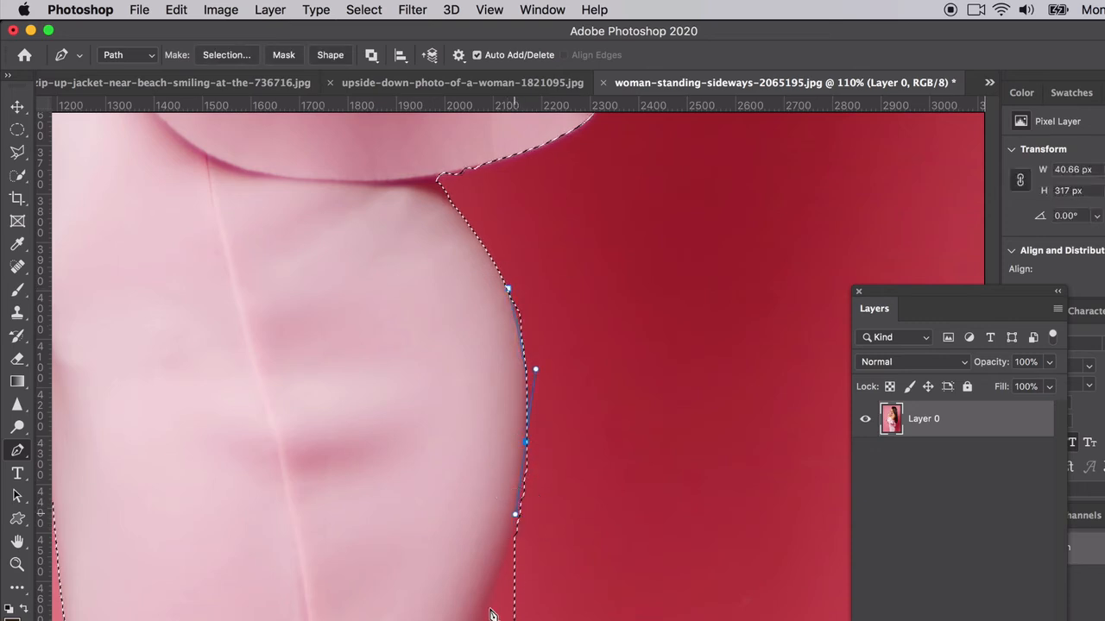
{"action": "left_click", "coordinate": [482, 620]}
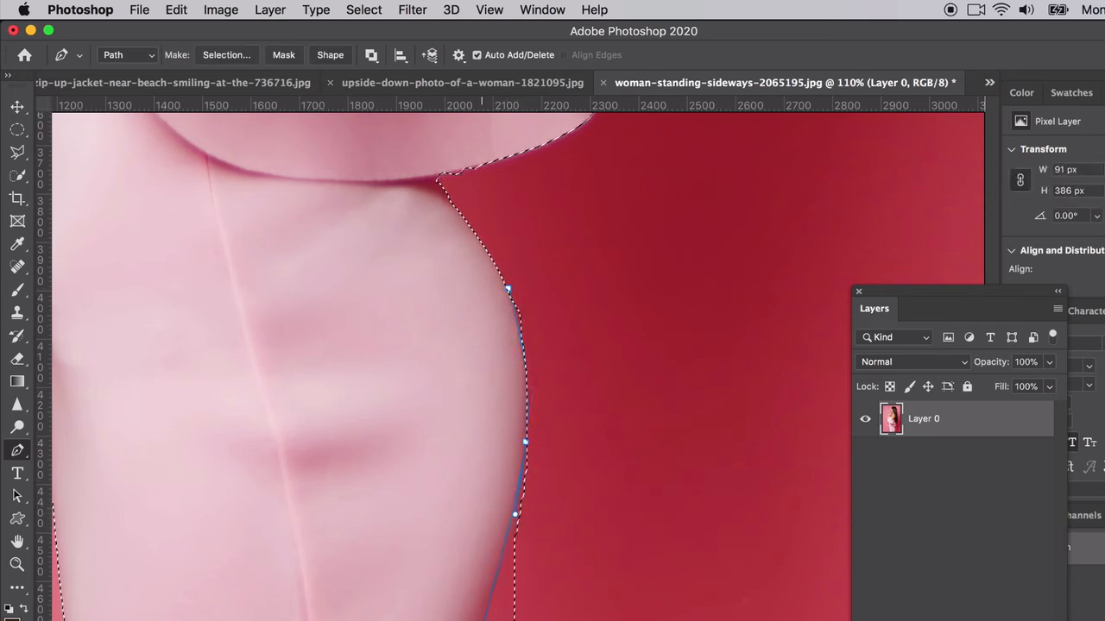
{"action": "left_click", "coordinate": [597, 302]}
{"action": "left_click", "coordinate": [509, 291]}
Step: Make the path a selection with Subtract from Selection and 0 feather
{"action": "right_click", "coordinate": [510, 292]}
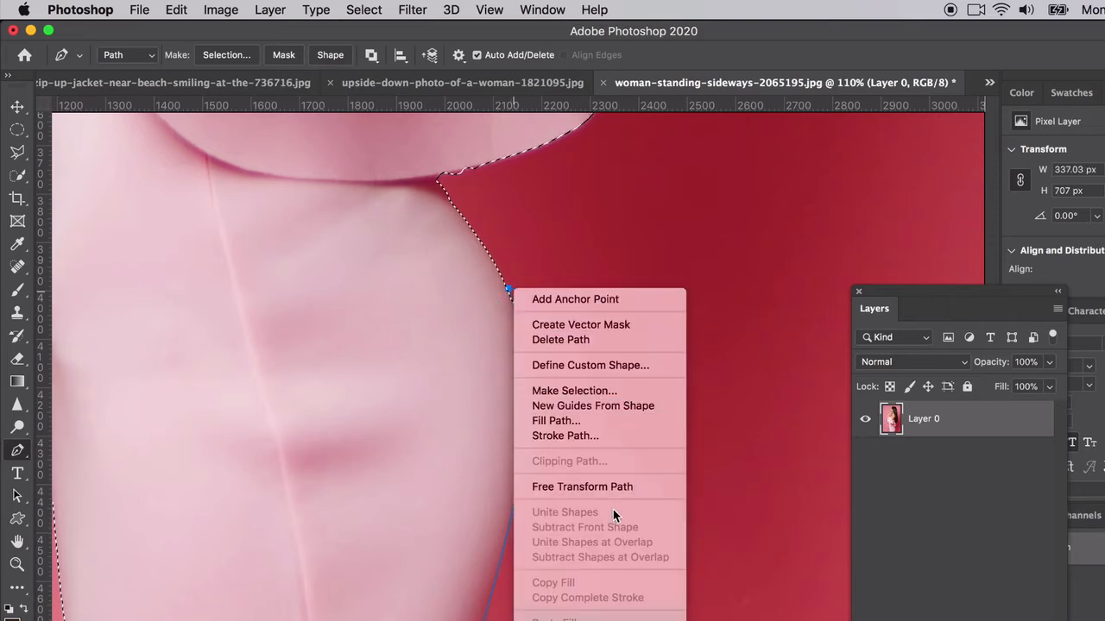
{"action": "left_click", "coordinate": [567, 393]}
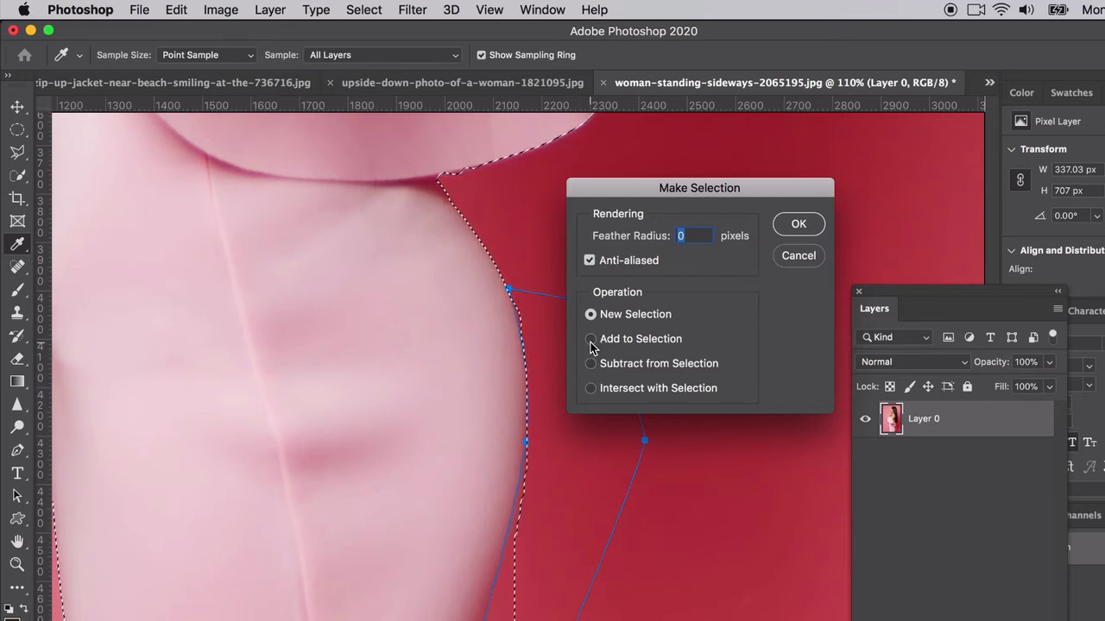
{"action": "left_click", "coordinate": [590, 339]}
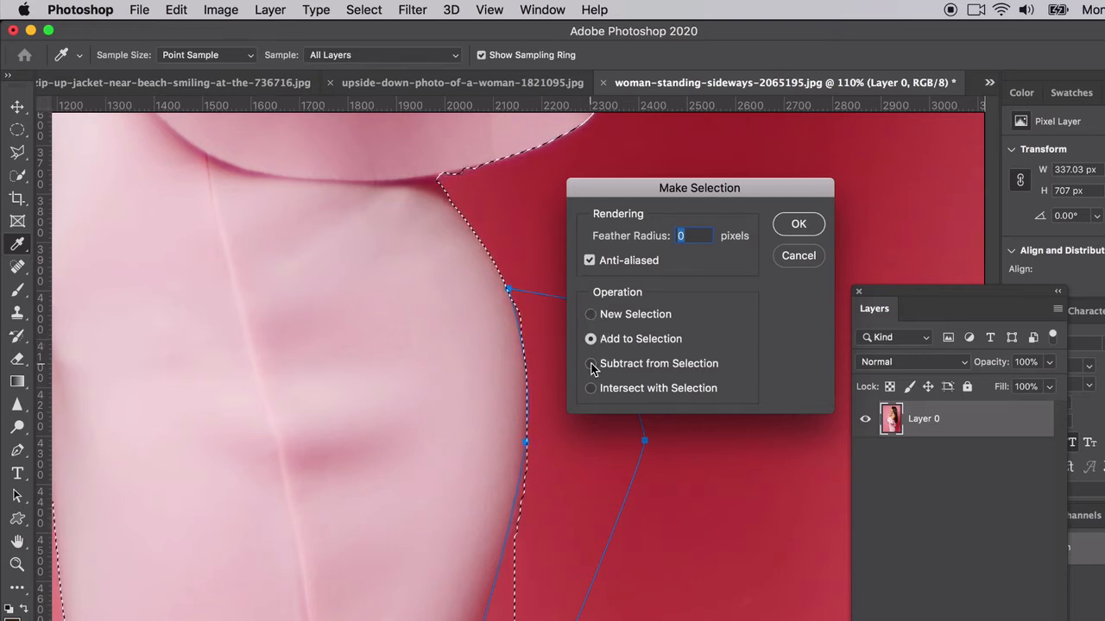
{"action": "left_click", "coordinate": [591, 364]}
{"action": "left_click", "coordinate": [799, 226]}
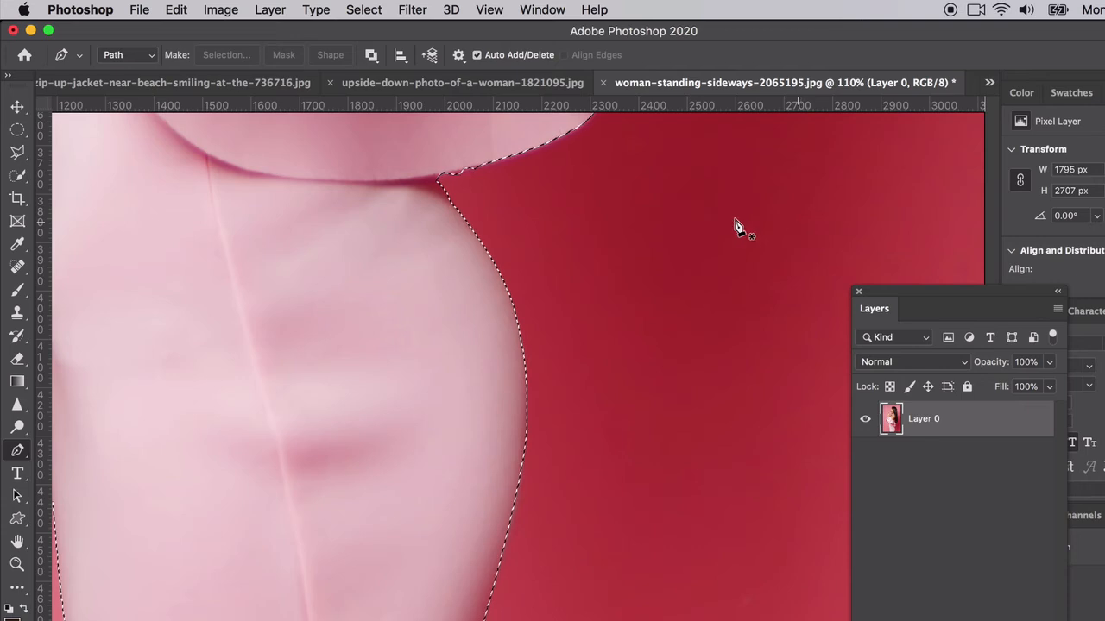
Step: Zoom out to the whole photo and open Image > Adjustments with the dress selected
{"action": "scroll", "coordinate": [468, 198], "scroll_direction": "up", "scroll_amount": 3}
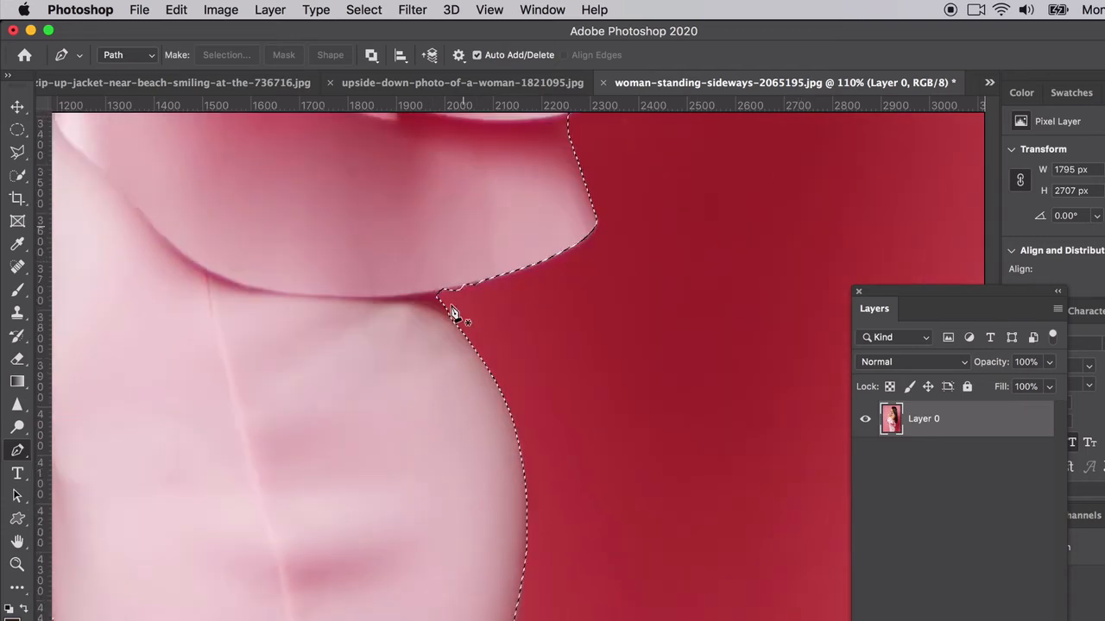
{"action": "scroll", "coordinate": [439, 302], "scroll_direction": "up", "scroll_amount": 1}
{"action": "left_click", "coordinate": [438, 324]}
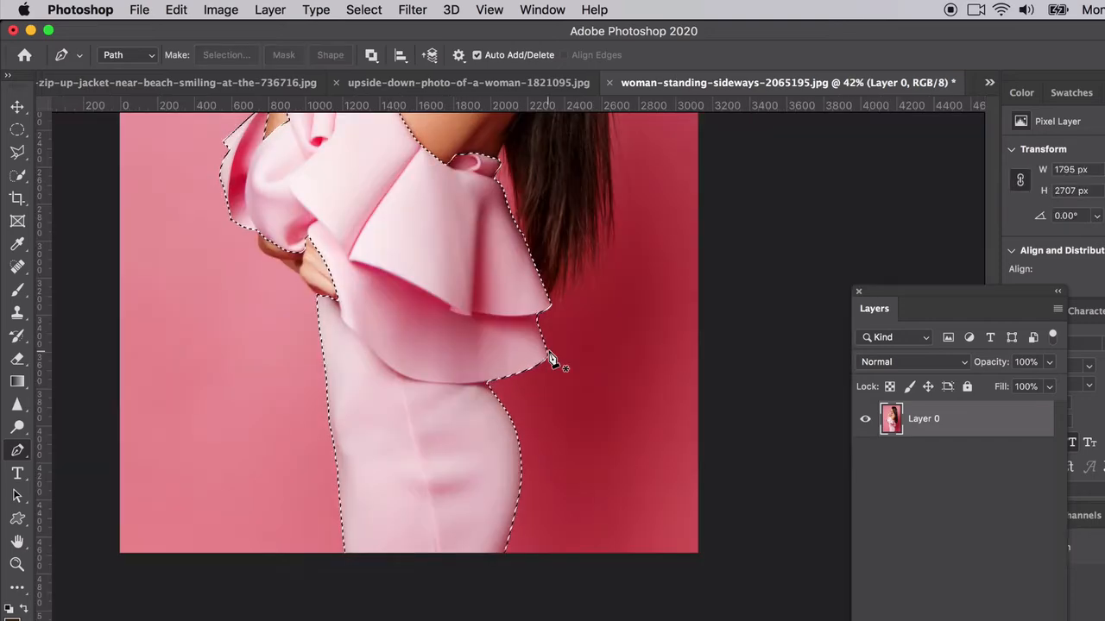
{"action": "scroll", "coordinate": [551, 359], "scroll_direction": "up", "scroll_amount": 4}
{"action": "scroll", "coordinate": [551, 360], "scroll_direction": "left", "scroll_amount": 1}
{"action": "scroll", "coordinate": [550, 360], "scroll_direction": "down", "scroll_amount": 2}
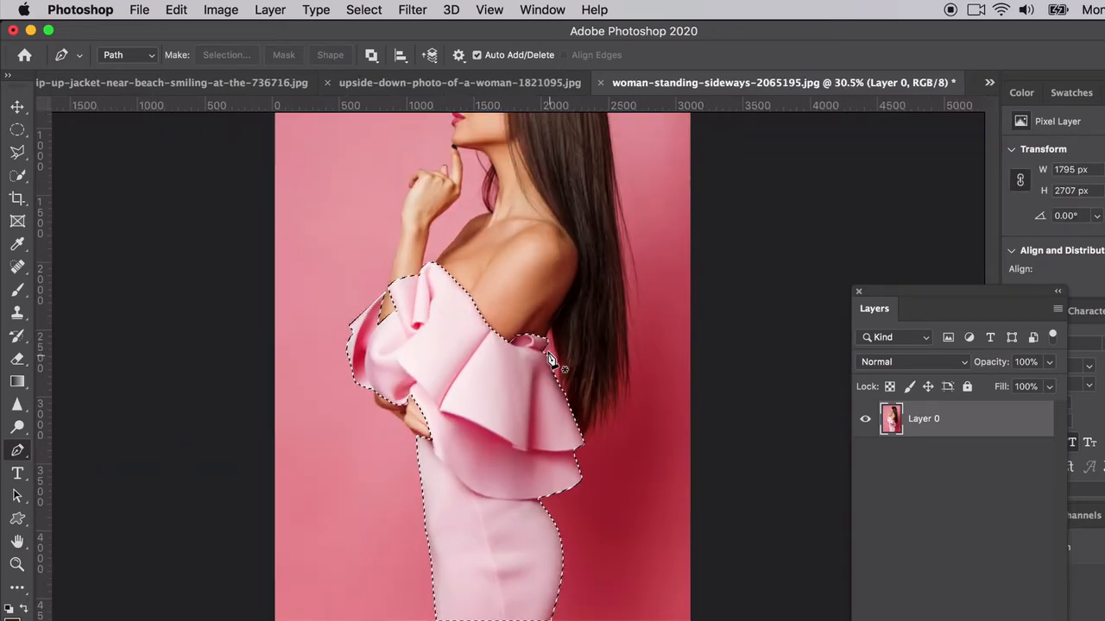
{"action": "scroll", "coordinate": [550, 361], "scroll_direction": "up", "scroll_amount": 4}
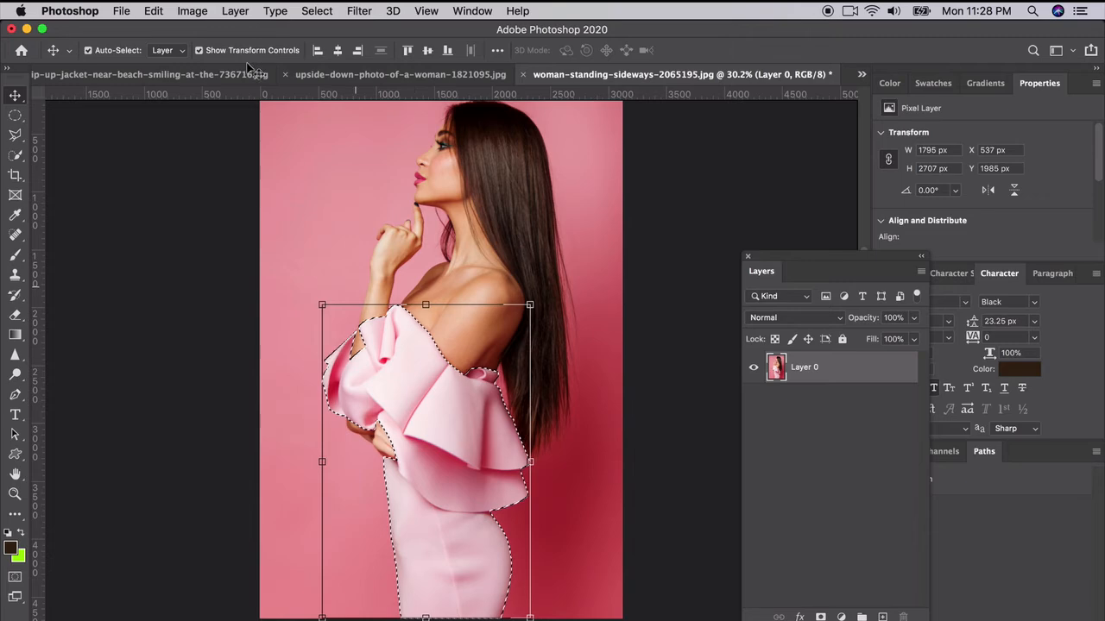
{"action": "left_click", "coordinate": [192, 11]}
{"action": "mouse_move", "coordinate": [206, 53]}
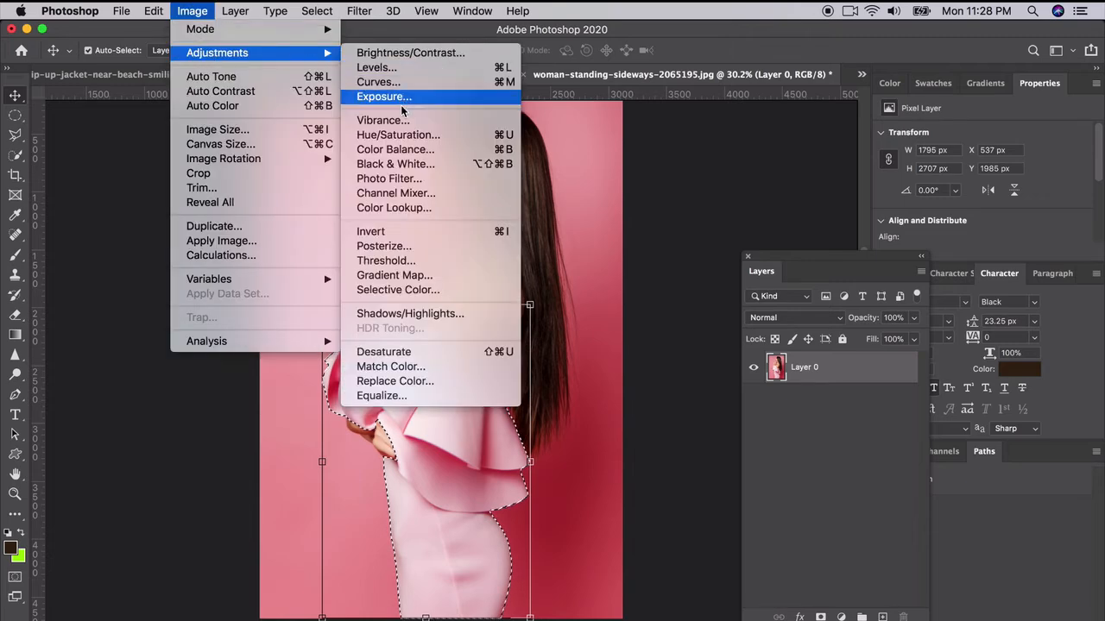
{"action": "left_click", "coordinate": [395, 149]}
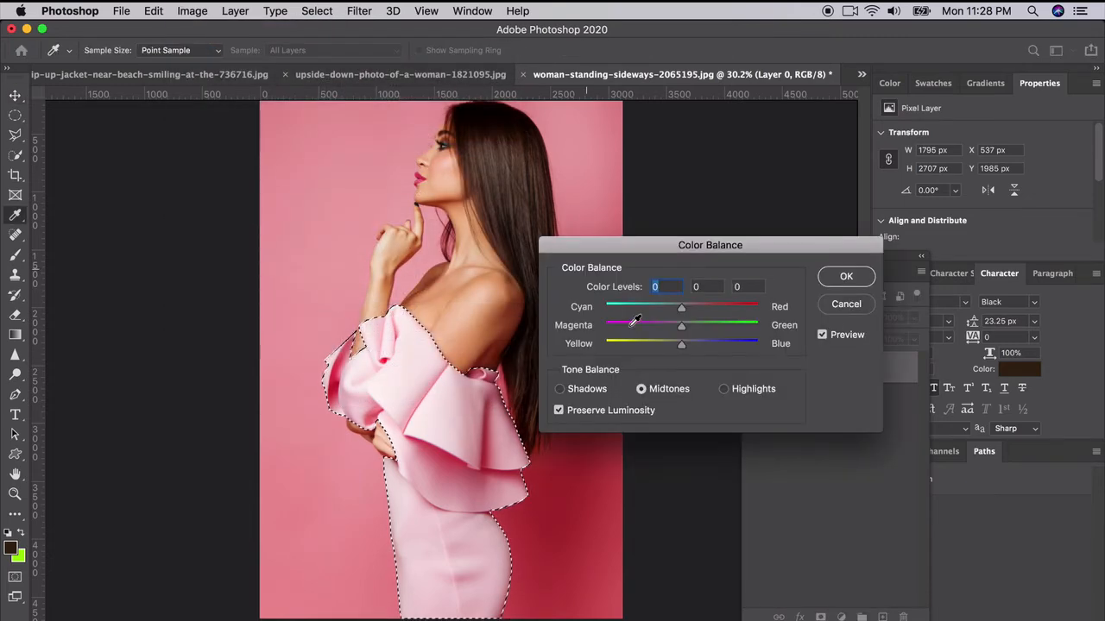
{"action": "left_click_drag", "start_coordinate": [643, 308], "coordinate": [605, 308]}
{"action": "left_click_drag", "start_coordinate": [681, 343], "coordinate": [781, 348]}
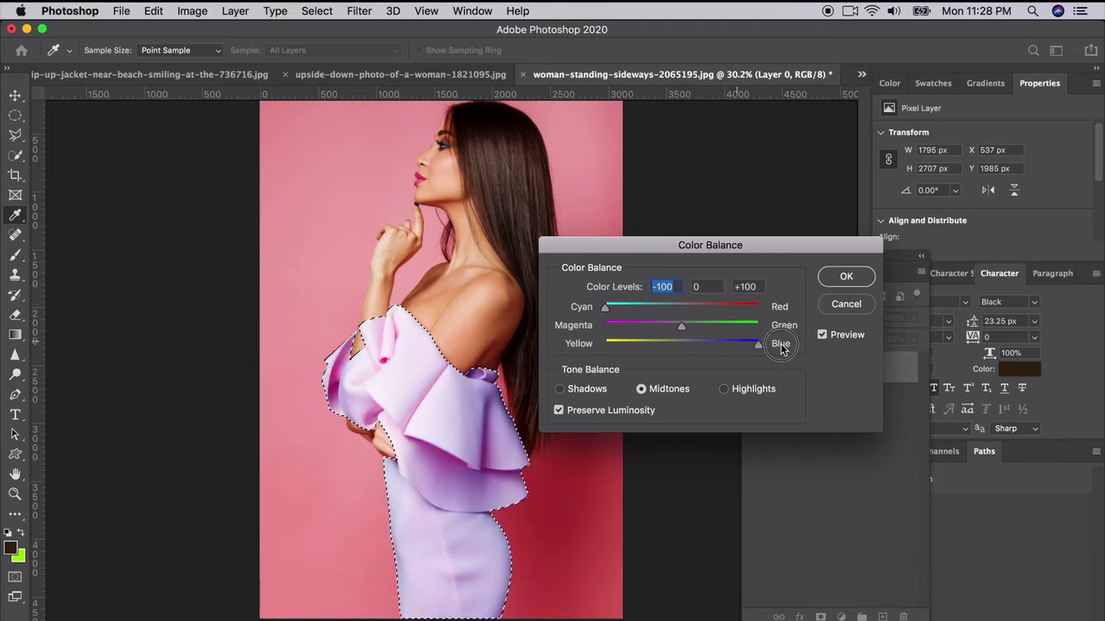
{"action": "left_click", "coordinate": [846, 277]}
{"action": "key", "text": "v"}
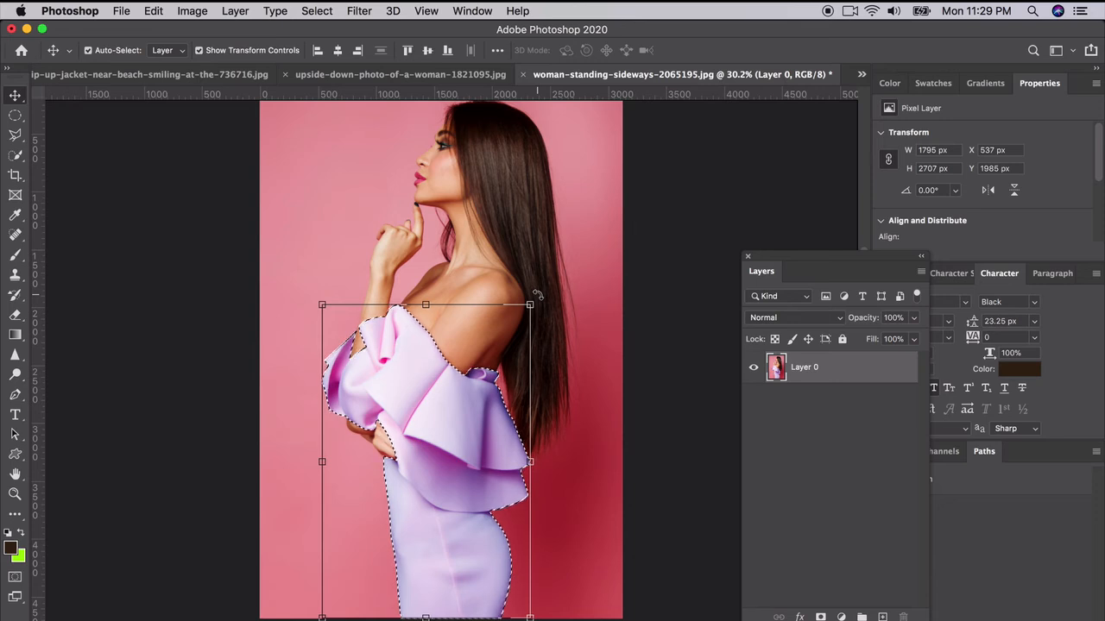
{"action": "key", "text": "super+z"}
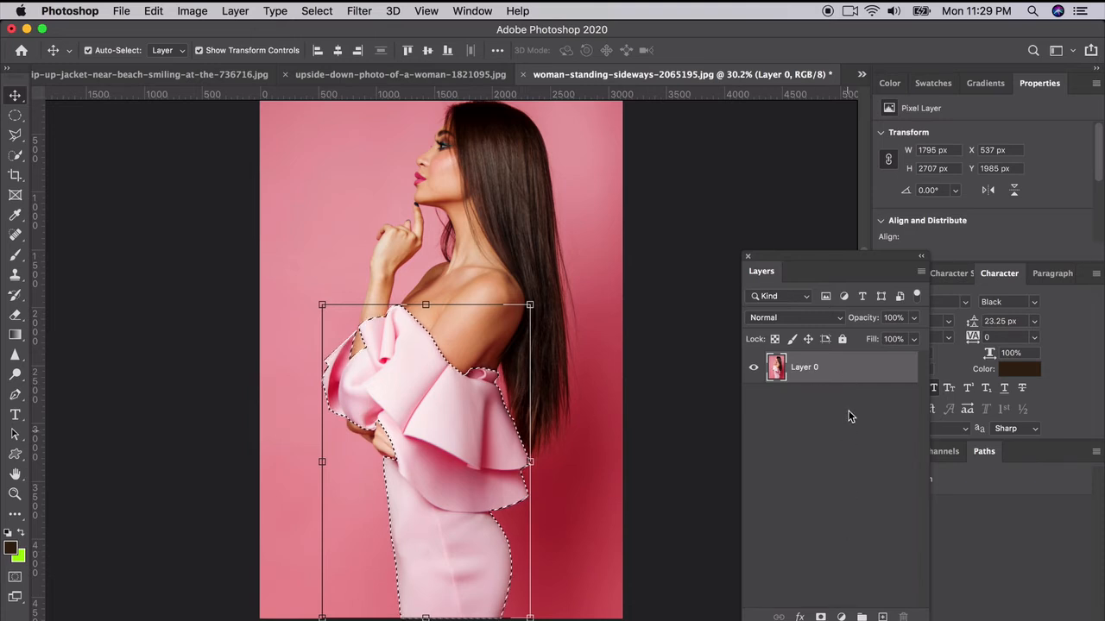
Step: Duplicate Layer 0 and give the copy a layer mask from the dress selection
{"action": "right_click", "coordinate": [850, 367]}
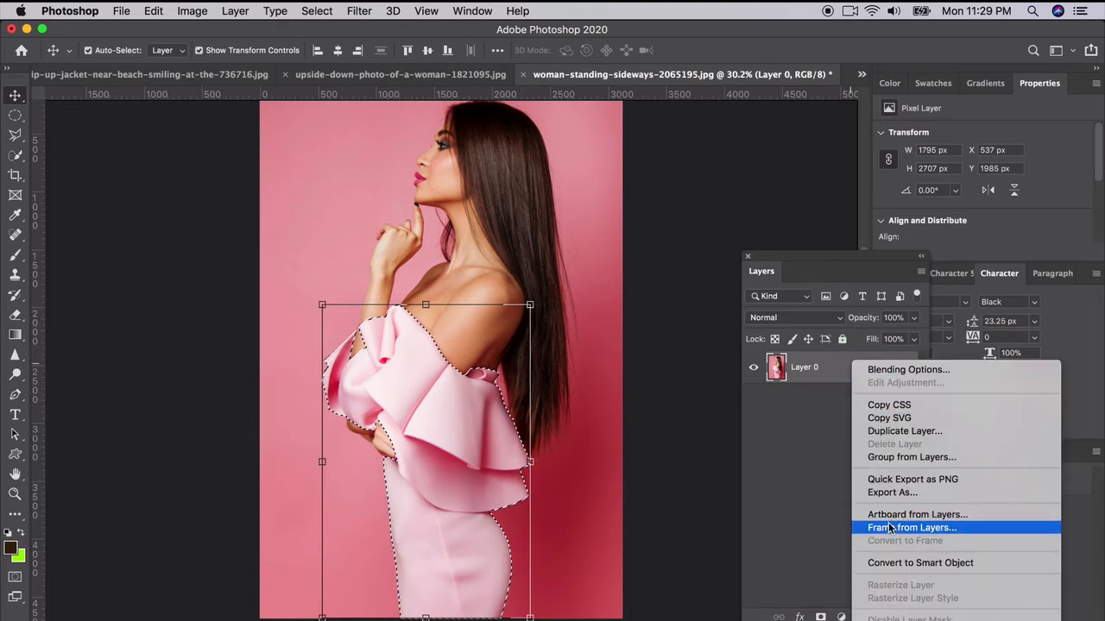
{"action": "left_click", "coordinate": [905, 366]}
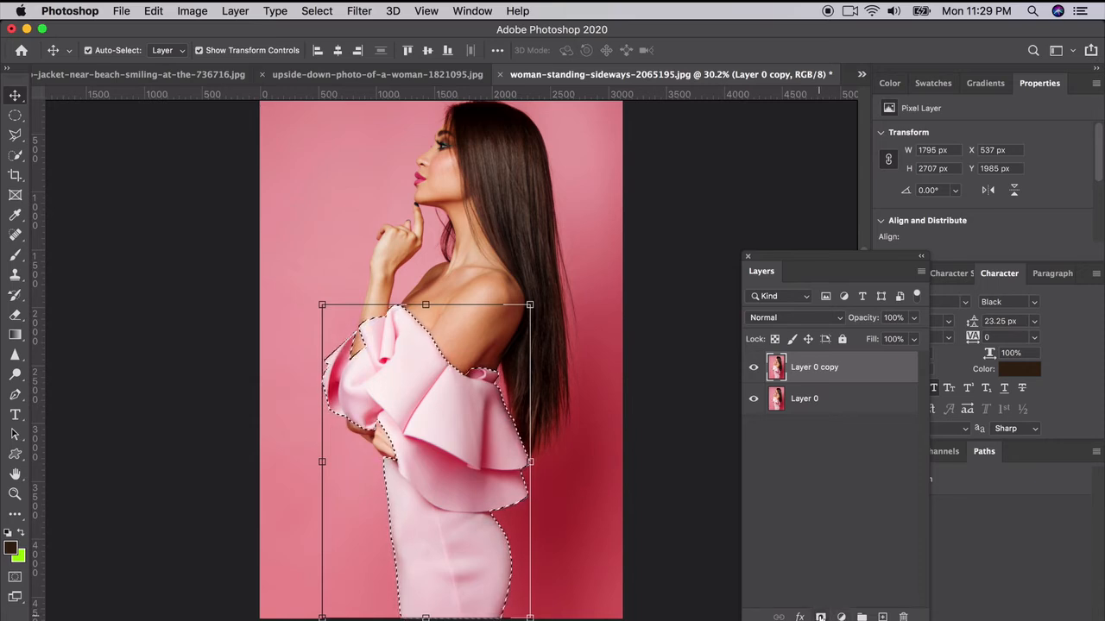
{"action": "left_click", "coordinate": [820, 617]}
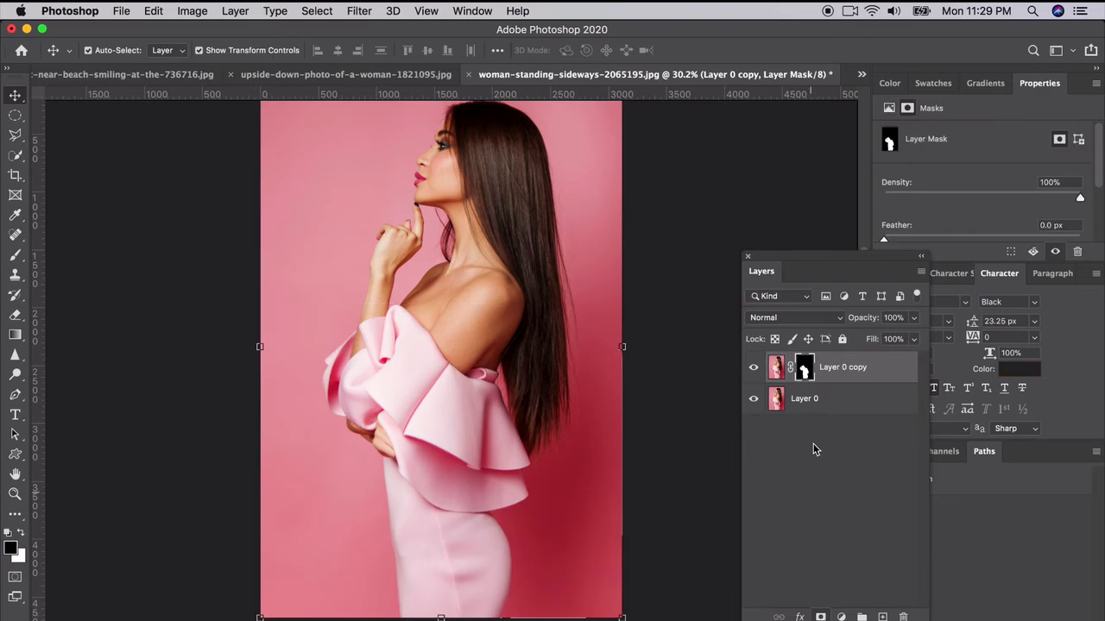
Step: Toggle the dress copy and original photo visibility to confirm the mask isolates only the dress
{"action": "left_click", "coordinate": [754, 370]}
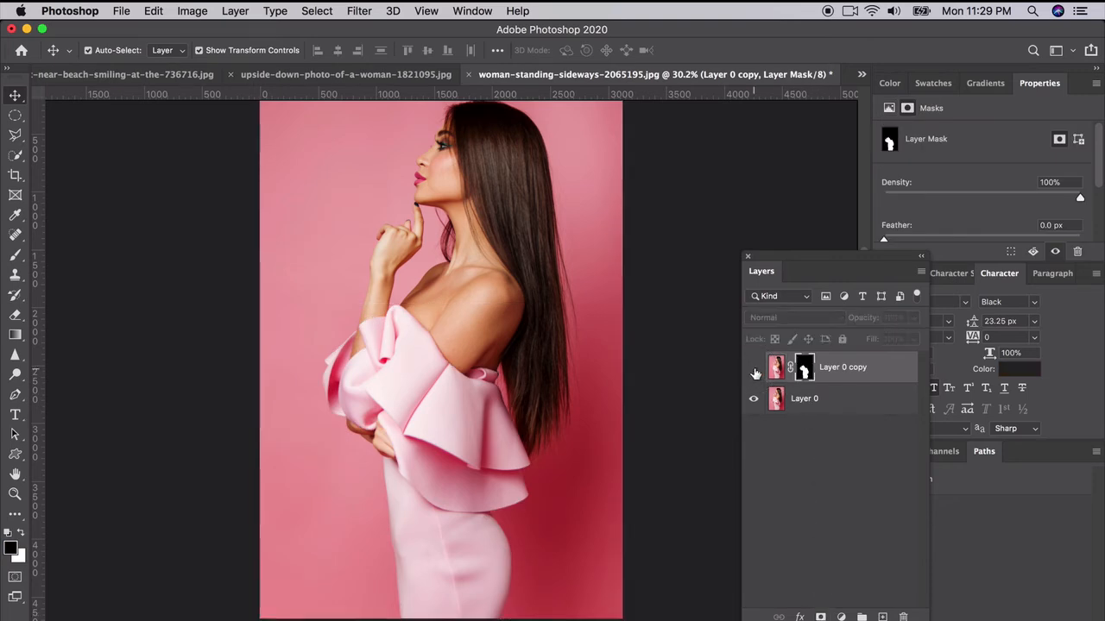
{"action": "left_click", "coordinate": [755, 371]}
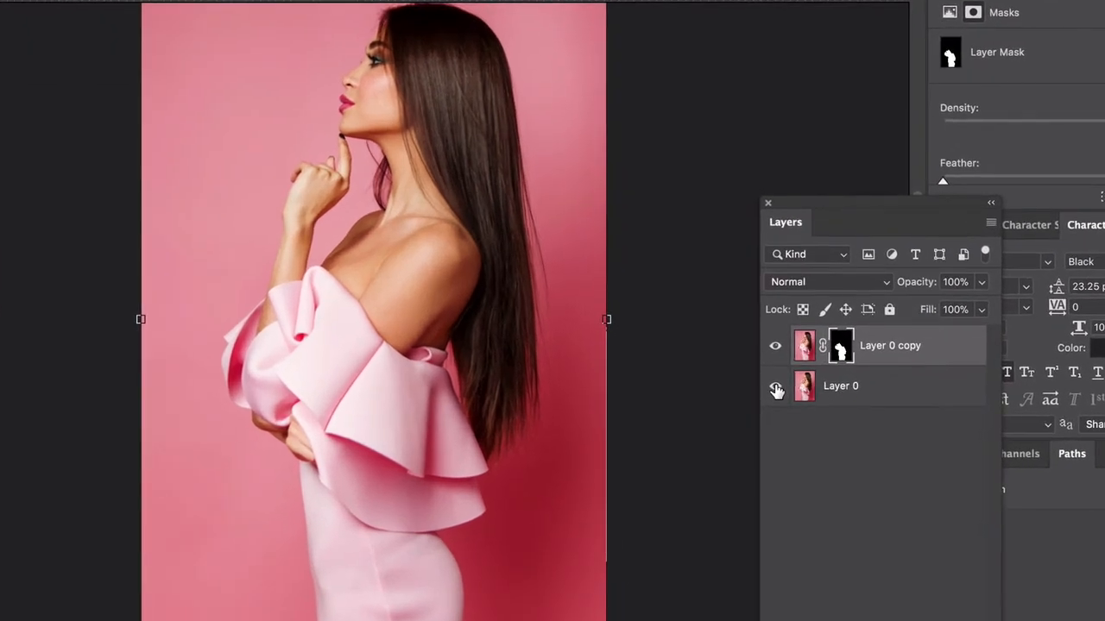
{"action": "left_click", "coordinate": [775, 389]}
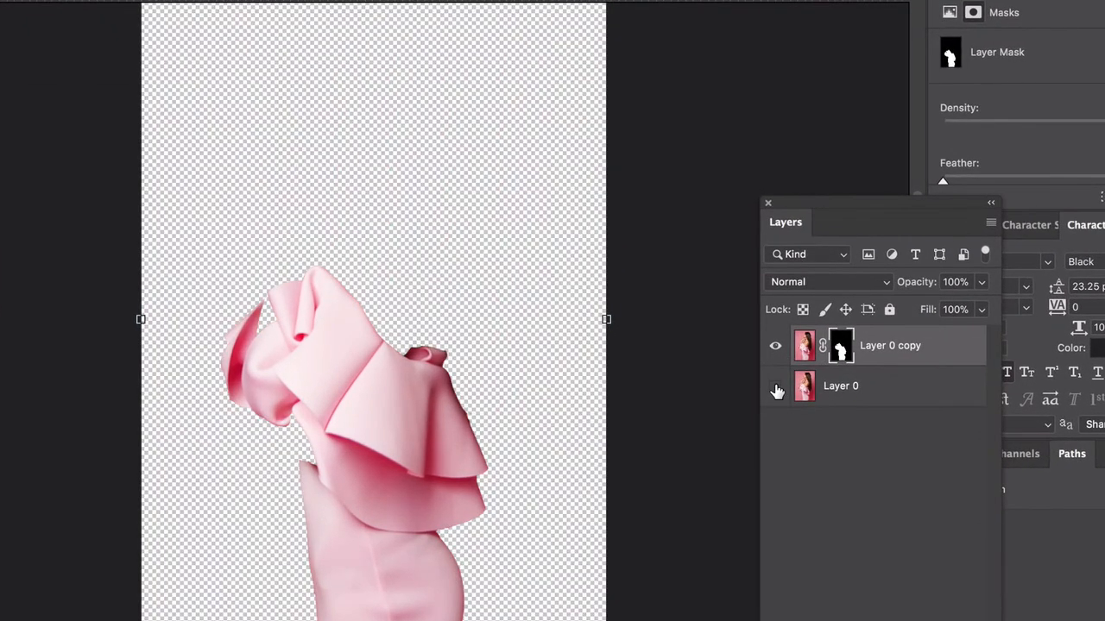
{"action": "left_click", "coordinate": [804, 350]}
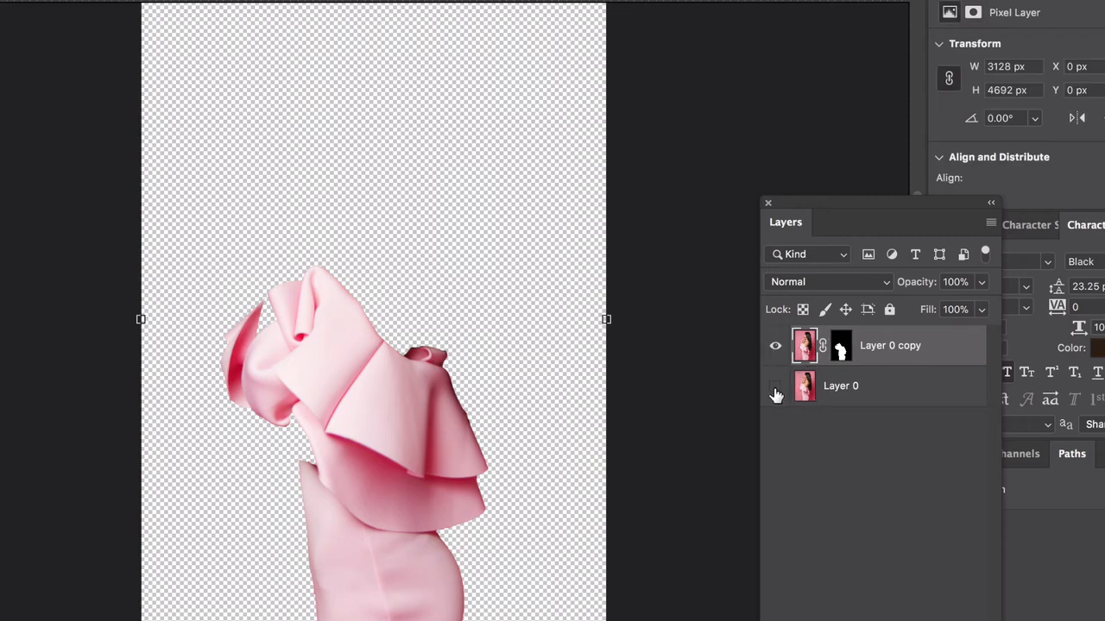
{"action": "left_click", "coordinate": [835, 391]}
{"action": "left_click", "coordinate": [775, 387]}
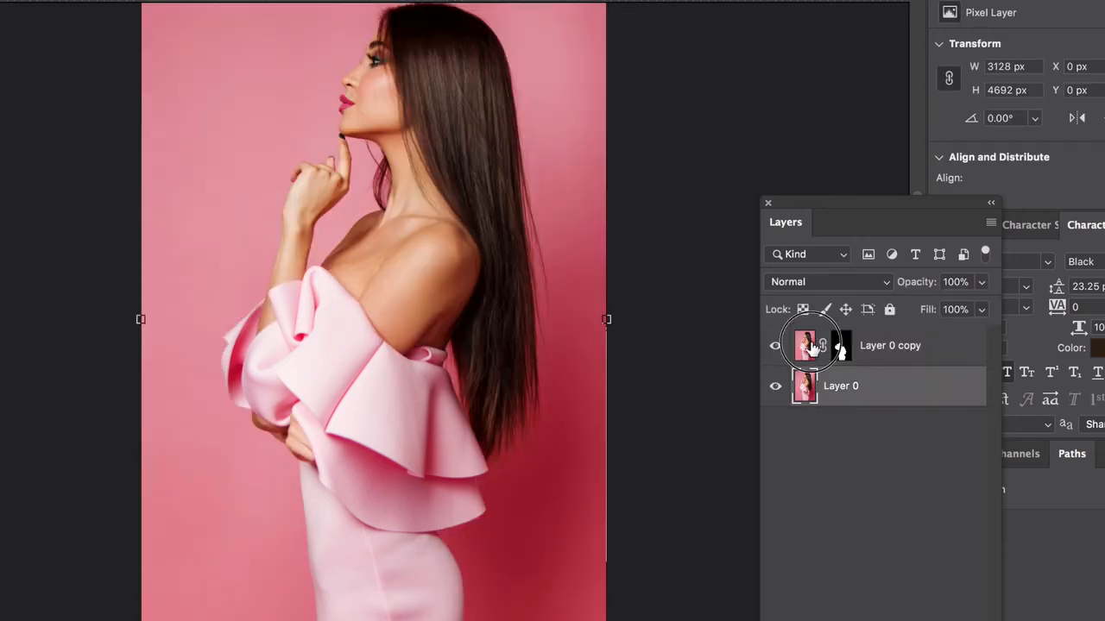
Step: Target the Layer 0 copy image thumbnail, recheck its visibility, and bring up Image adjustments
{"action": "left_click", "coordinate": [838, 347]}
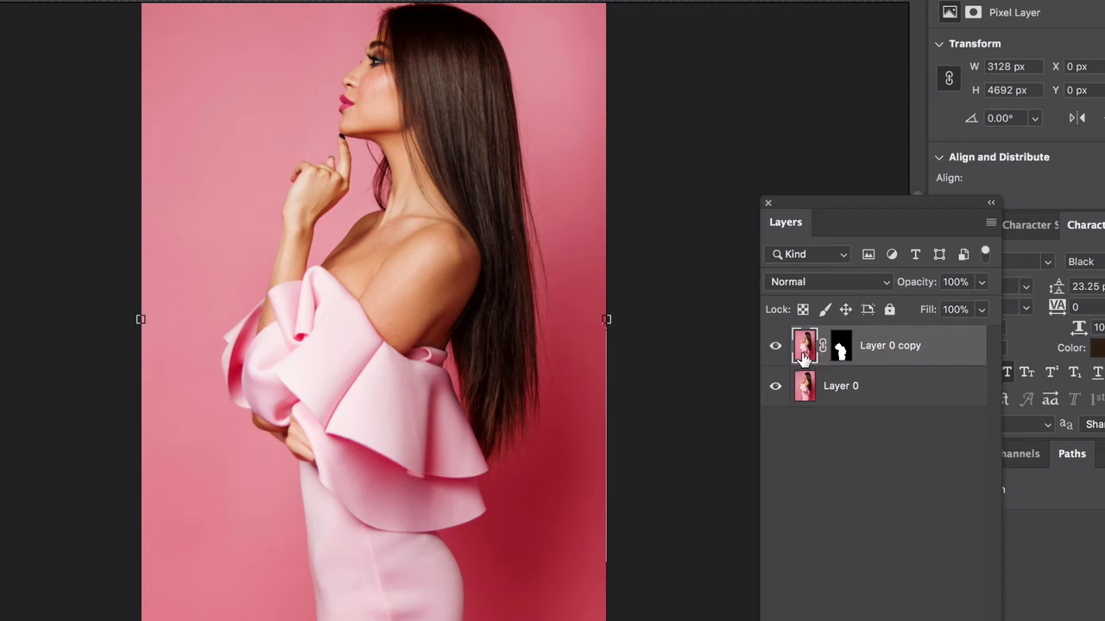
{"action": "left_click", "coordinate": [776, 346]}
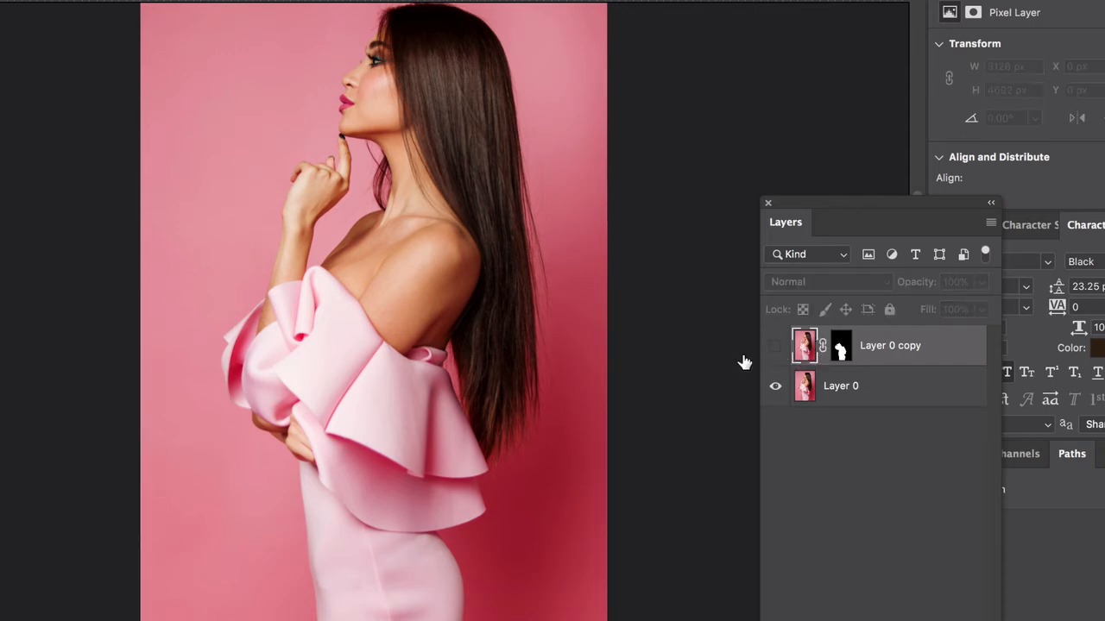
{"action": "left_click", "coordinate": [775, 349]}
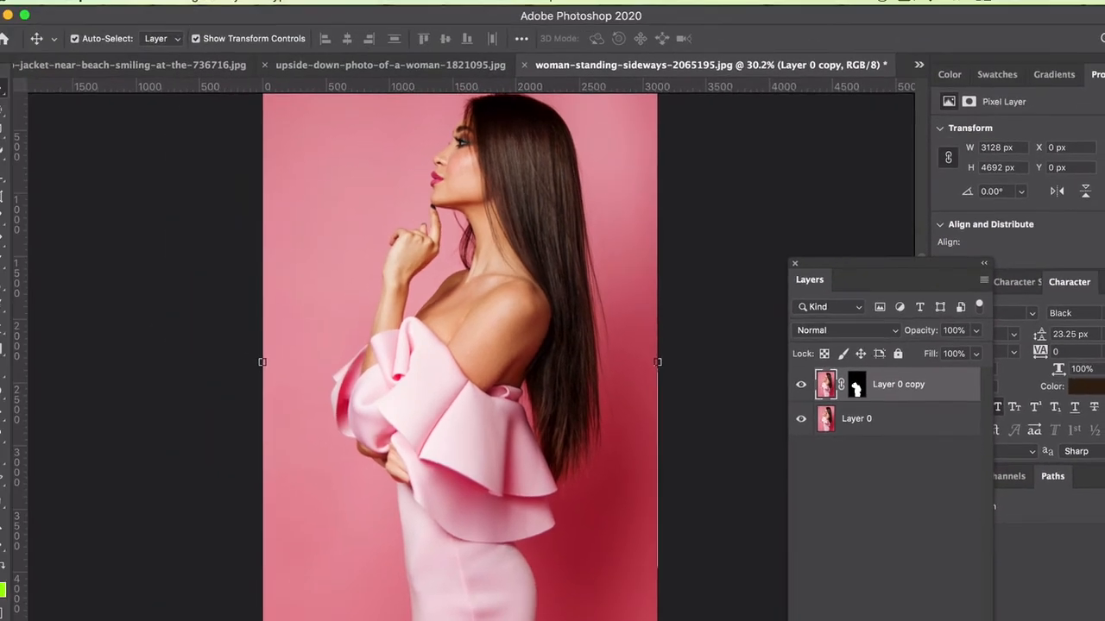
{"action": "left_click", "coordinate": [204, 9]}
Step: Desaturate Layer 0 copy so the dress turns grey-white over the pink photo
{"action": "mouse_move", "coordinate": [207, 54]}
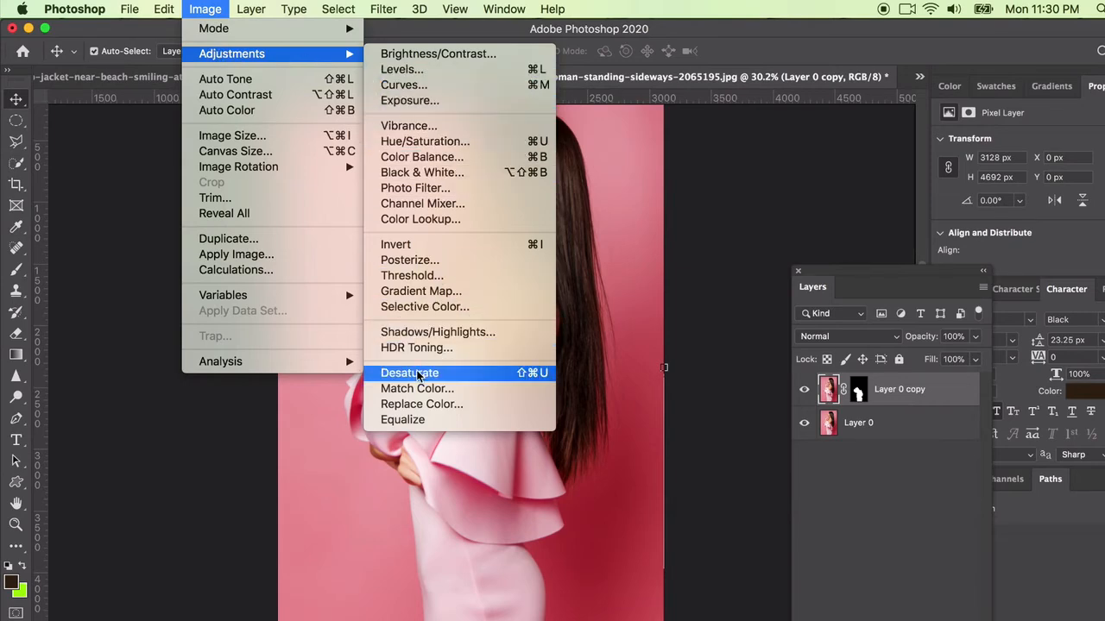
{"action": "left_click", "coordinate": [417, 373]}
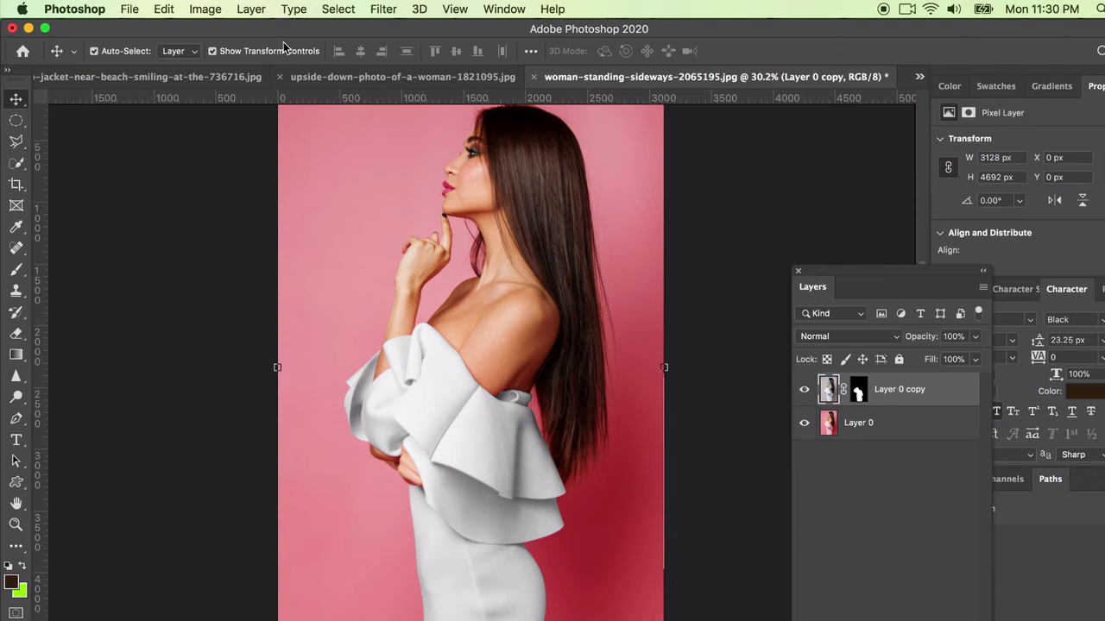
{"action": "left_click", "coordinate": [205, 9]}
Step: In Selective Color with the Default preset, adjust Whites to Cyan +6, Magenta -5, Yellow -2
{"action": "mouse_move", "coordinate": [223, 54]}
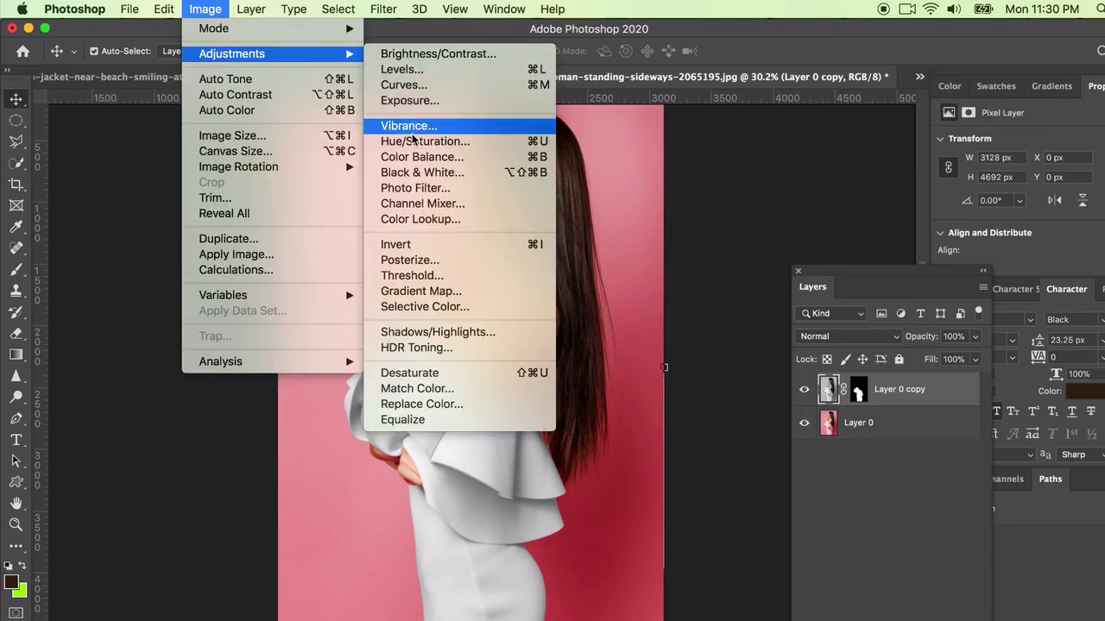
{"action": "left_click", "coordinate": [432, 307]}
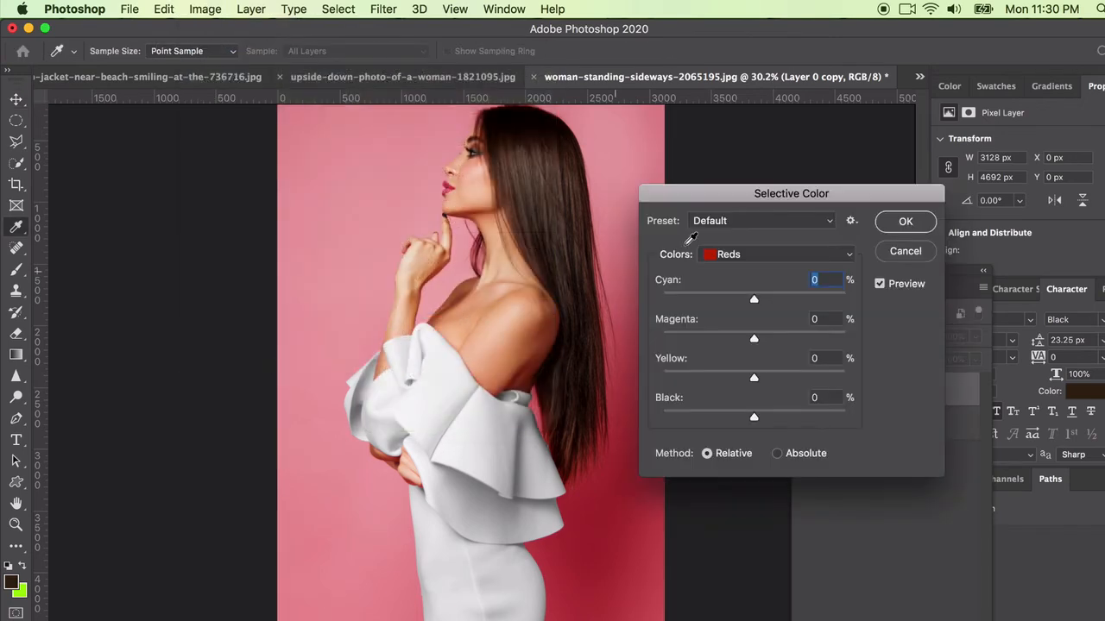
{"action": "left_click", "coordinate": [721, 223]}
{"action": "left_click", "coordinate": [709, 220]}
{"action": "left_click", "coordinate": [723, 254]}
{"action": "left_click", "coordinate": [729, 342]}
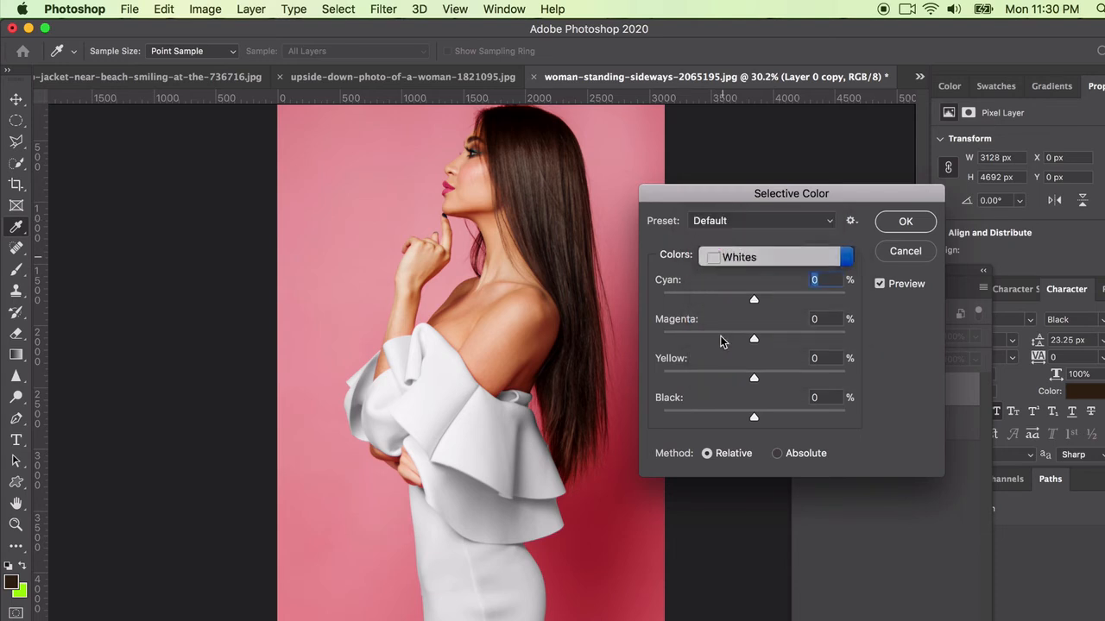
{"action": "left_click", "coordinate": [730, 255]}
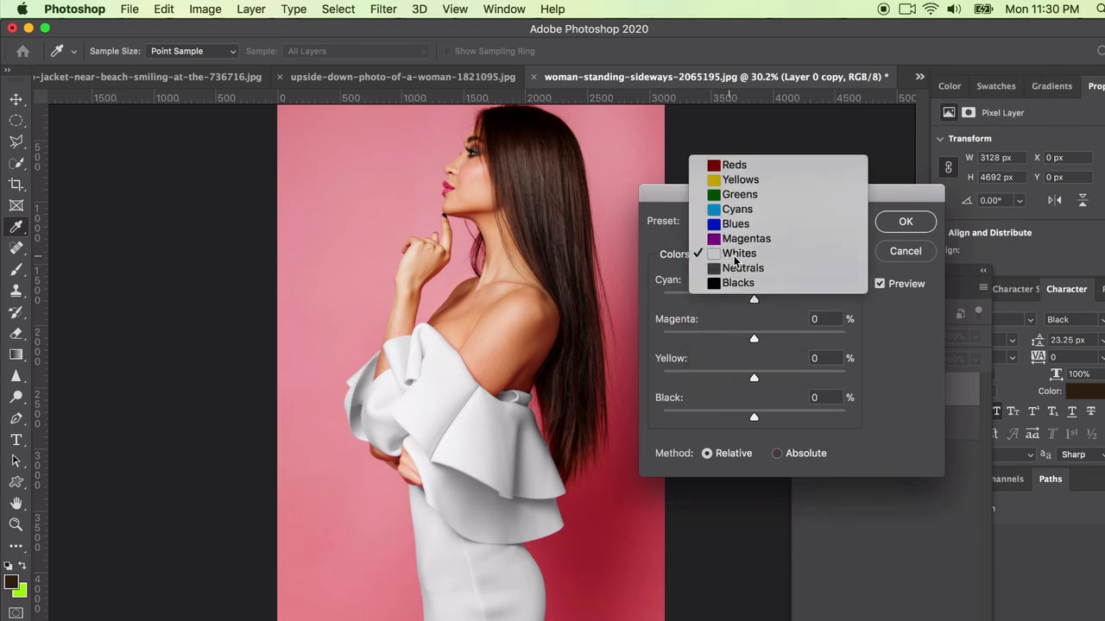
{"action": "left_click", "coordinate": [734, 252]}
{"action": "left_click_drag", "start_coordinate": [785, 299], "coordinate": [750, 348]}
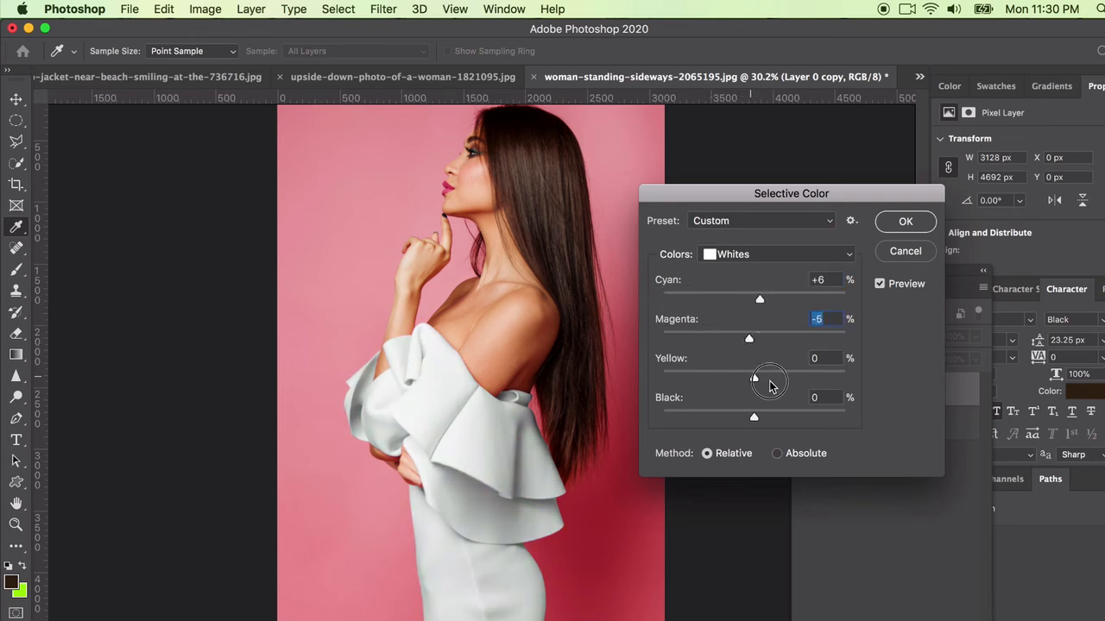
{"action": "mouse_move", "coordinate": [770, 386]}
{"action": "left_mouse_down"}
{"action": "mouse_move", "coordinate": [820, 379]}
{"action": "mouse_move", "coordinate": [695, 380]}
{"action": "mouse_move", "coordinate": [757, 385]}
{"action": "left_mouse_up"}
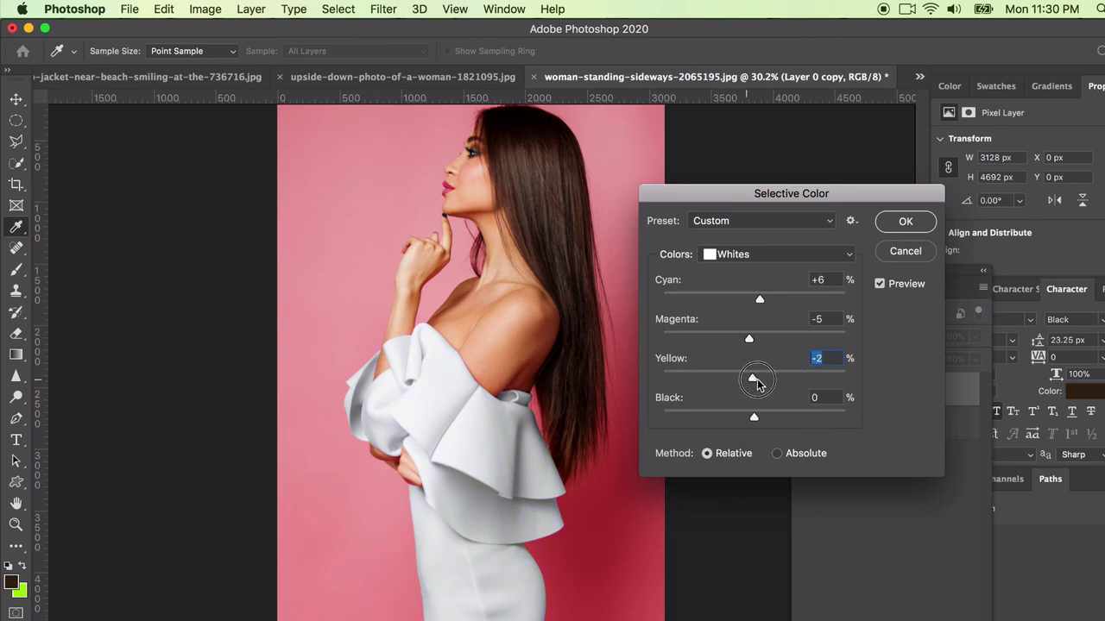
Step: Set Neutrals to Cyan +83, Magenta +53, Yellow +29, Black +42 and apply Selective Color
{"action": "left_click", "coordinate": [729, 258]}
{"action": "left_click", "coordinate": [738, 267]}
{"action": "left_click_drag", "start_coordinate": [755, 300], "coordinate": [830, 299]}
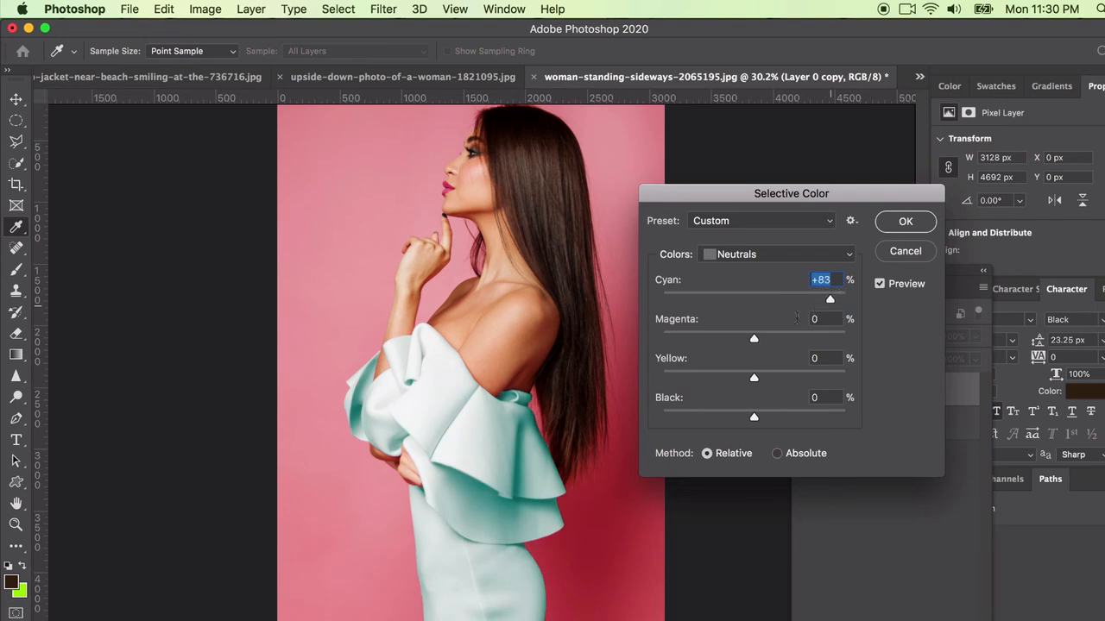
{"action": "left_click_drag", "start_coordinate": [754, 339], "coordinate": [801, 346]}
{"action": "left_click_drag", "start_coordinate": [757, 382], "coordinate": [779, 381]}
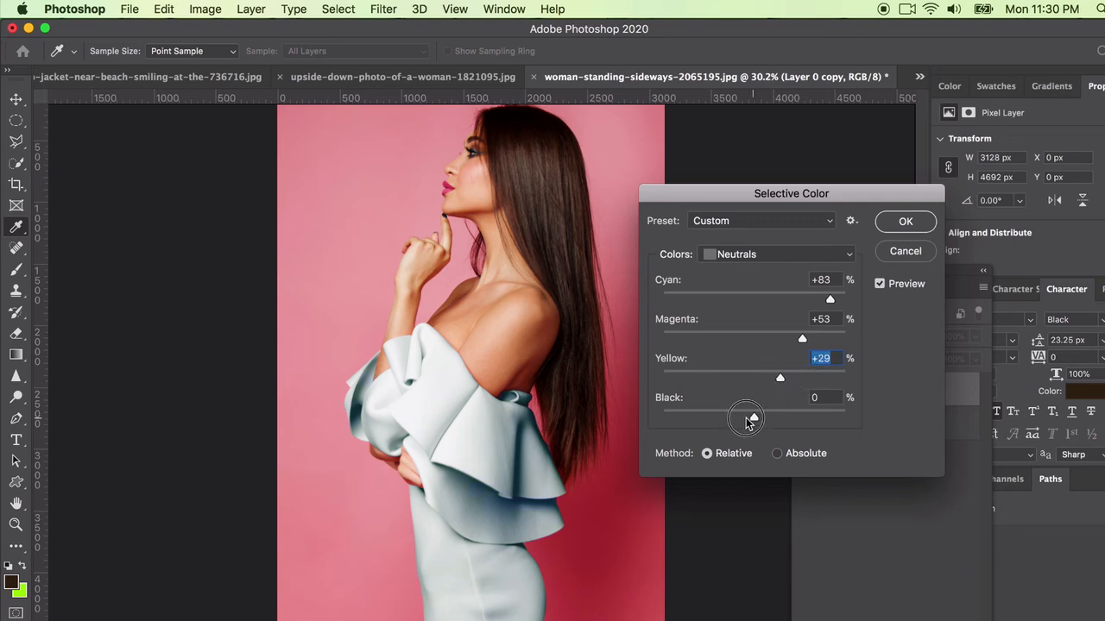
{"action": "left_click_drag", "start_coordinate": [752, 420], "coordinate": [792, 421]}
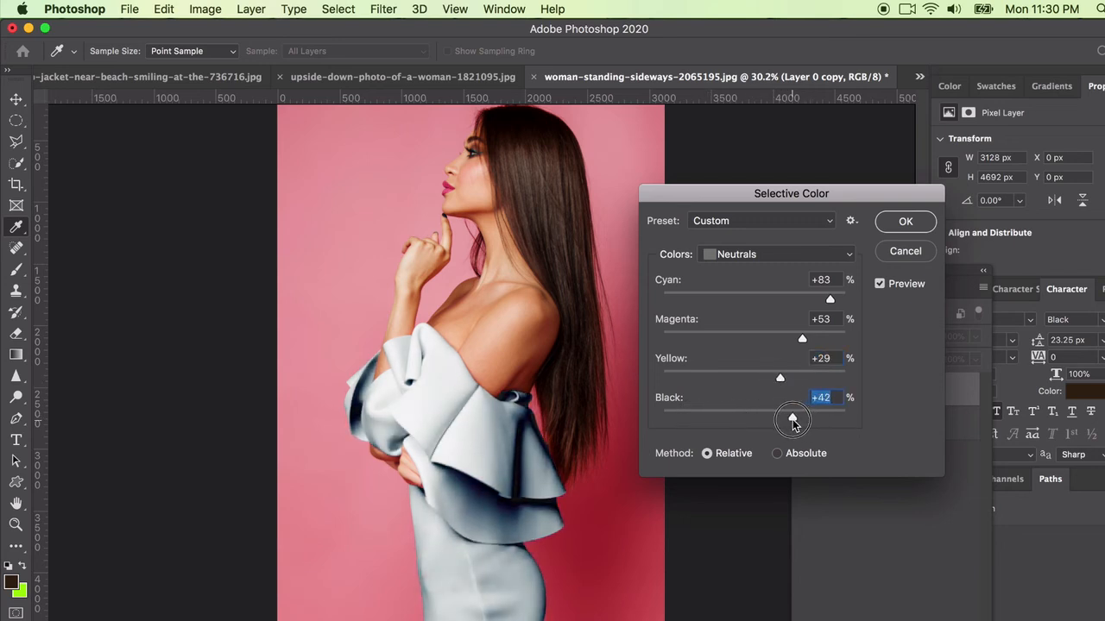
{"action": "left_click", "coordinate": [906, 221]}
{"action": "key", "text": "v"}
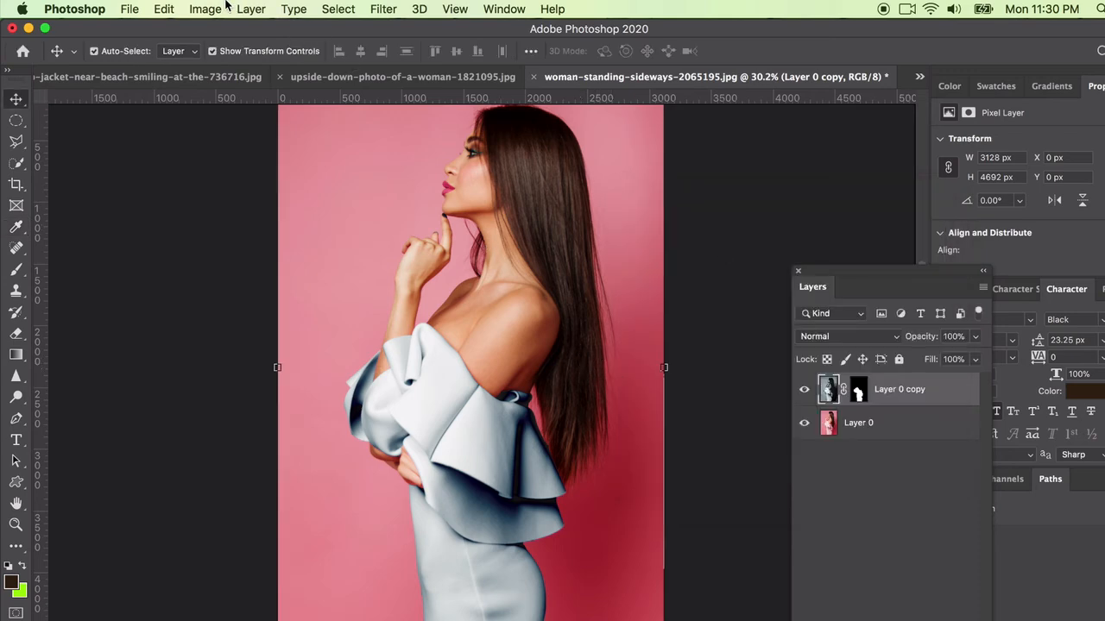
Step: Apply Color Balance with midtones Cyan -59, Blue +100 and highlights Blue +65 to the dress copy
{"action": "left_click", "coordinate": [222, 9]}
{"action": "mouse_move", "coordinate": [285, 53]}
{"action": "key", "text": "super+b"}
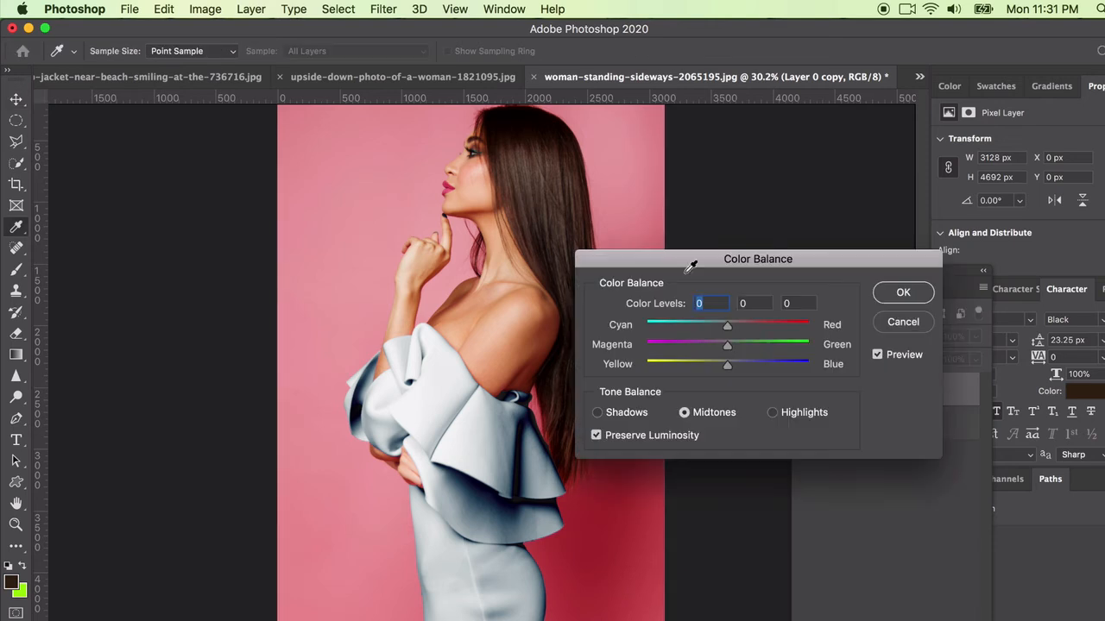
{"action": "left_click_drag", "start_coordinate": [728, 326], "coordinate": [679, 331]}
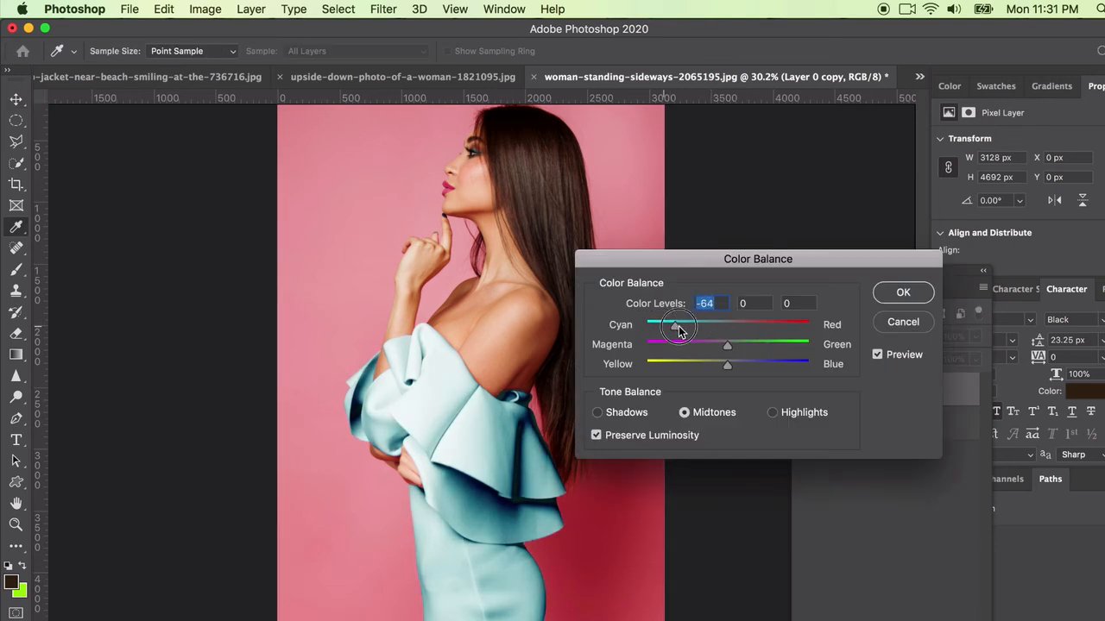
{"action": "left_click_drag", "start_coordinate": [722, 366], "coordinate": [811, 364]}
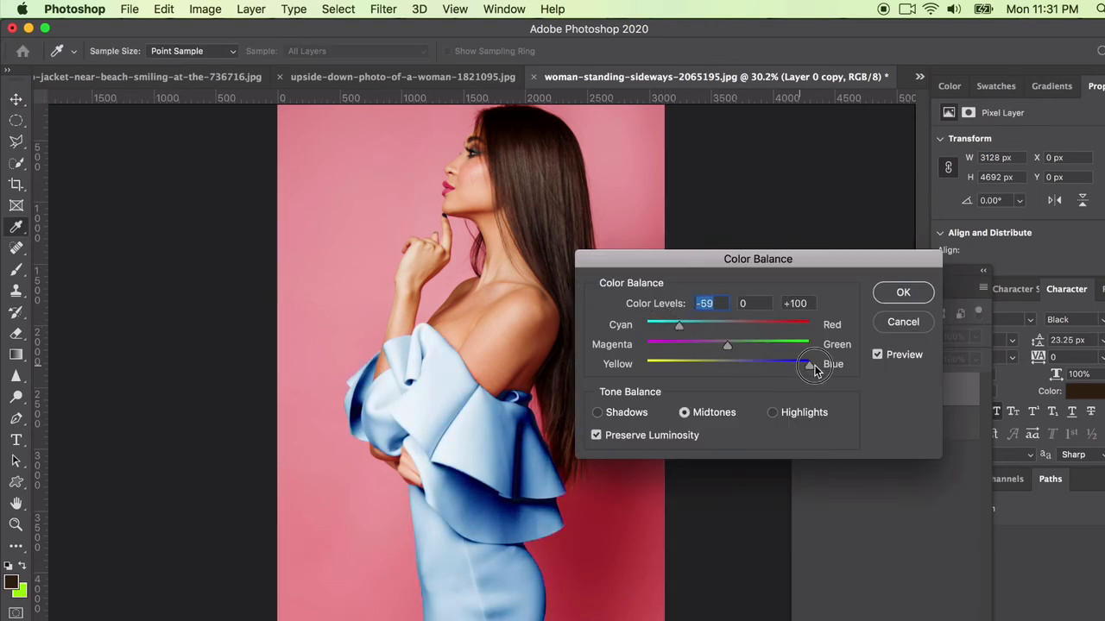
{"action": "left_click", "coordinate": [781, 411]}
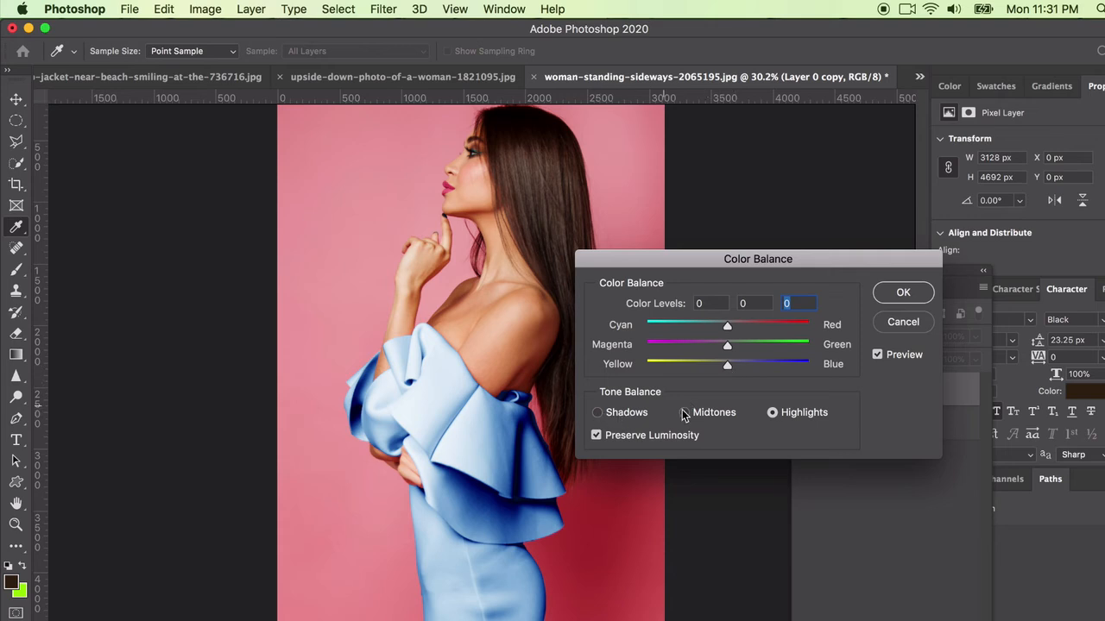
{"action": "left_click_drag", "start_coordinate": [727, 364], "coordinate": [781, 364]}
{"action": "mouse_move", "coordinate": [725, 326]}
{"action": "left_mouse_down"}
{"action": "mouse_move", "coordinate": [671, 326]}
{"action": "mouse_move", "coordinate": [754, 327]}
{"action": "mouse_move", "coordinate": [730, 328]}
{"action": "left_mouse_up"}
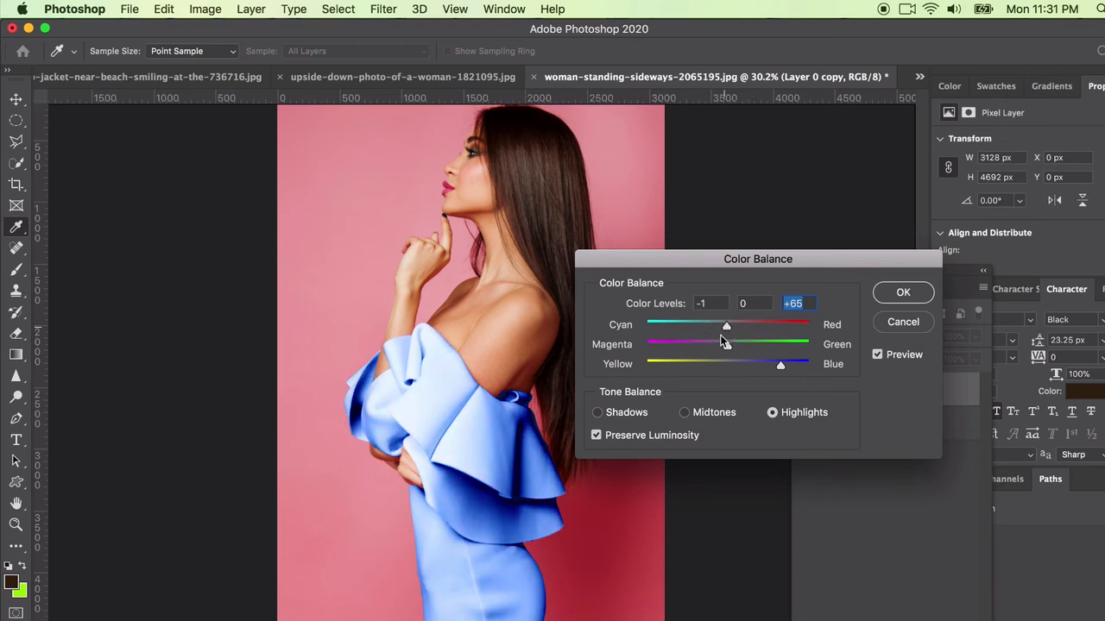
{"action": "left_click", "coordinate": [597, 412]}
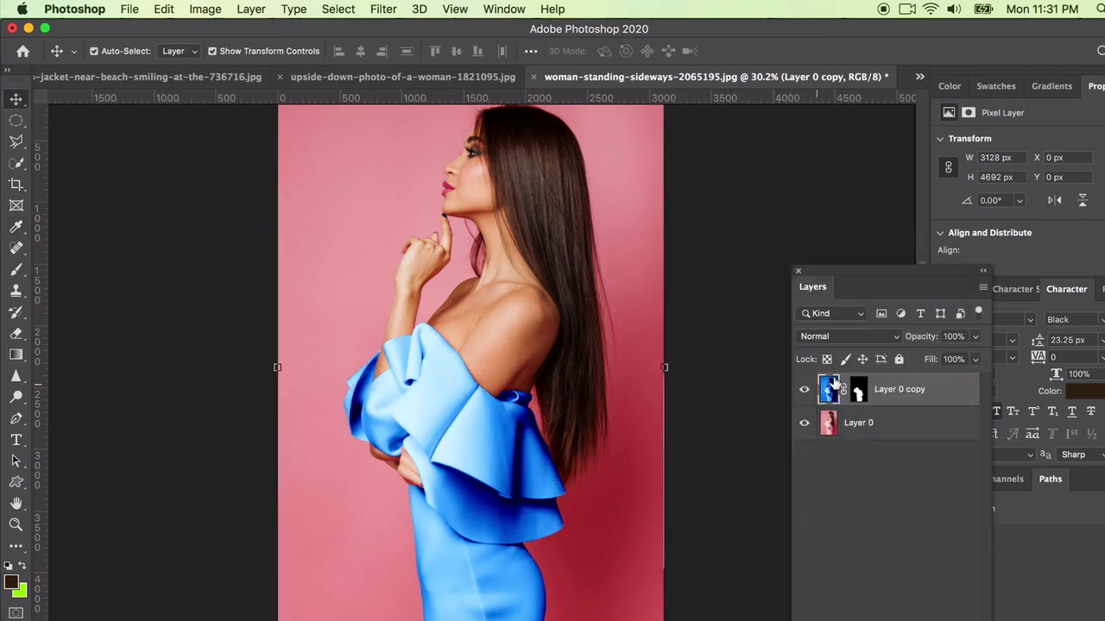
Step: Duplicate the blue dress layer as Layer 0 copy 2 and hide Layer 0 copy beneath it
{"action": "left_click", "coordinate": [804, 393]}
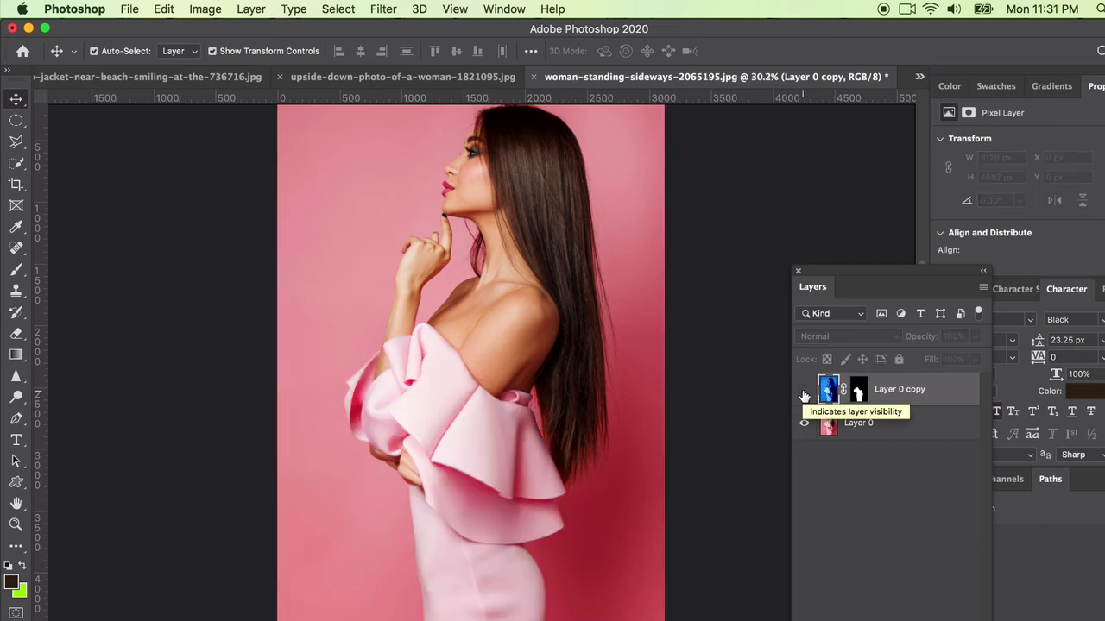
{"action": "left_click", "coordinate": [803, 394]}
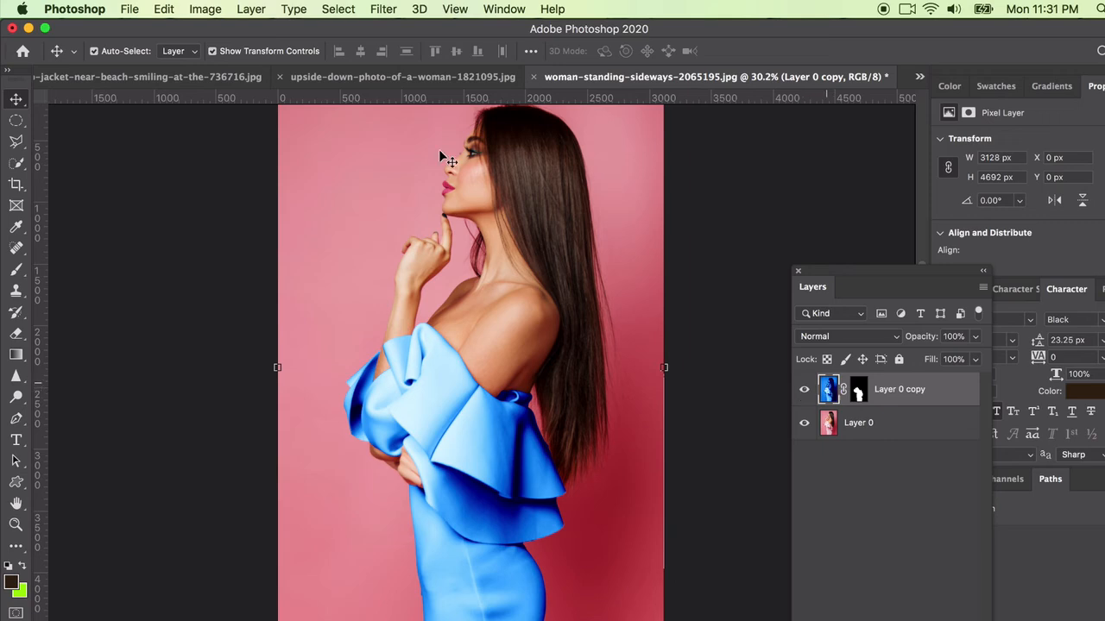
{"action": "left_click", "coordinate": [252, 9]}
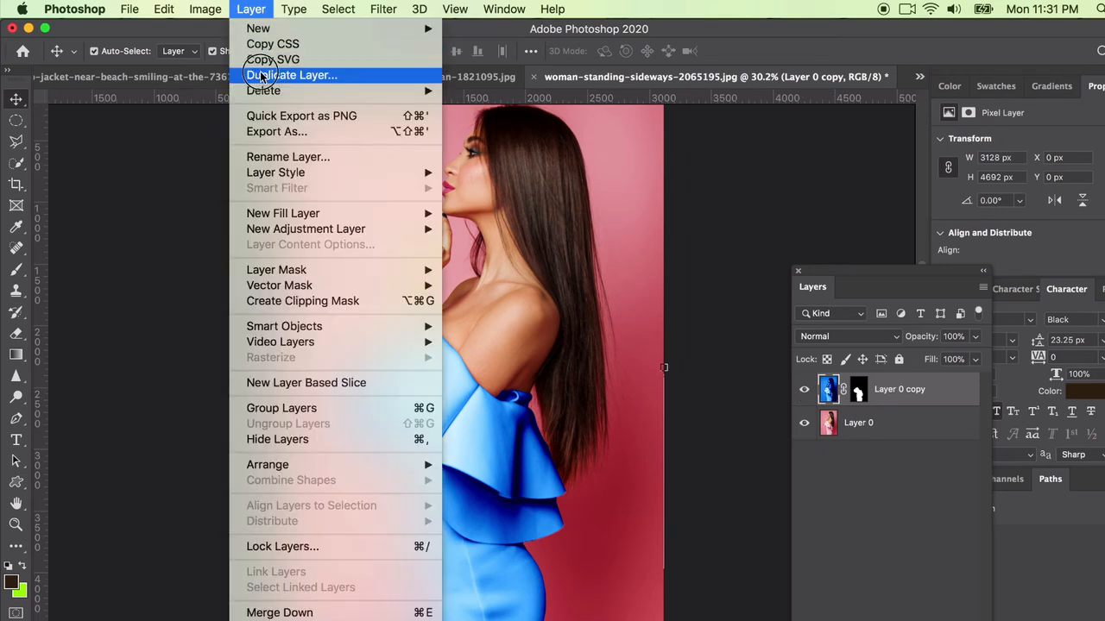
{"action": "left_click", "coordinate": [259, 72]}
{"action": "left_click", "coordinate": [740, 277]}
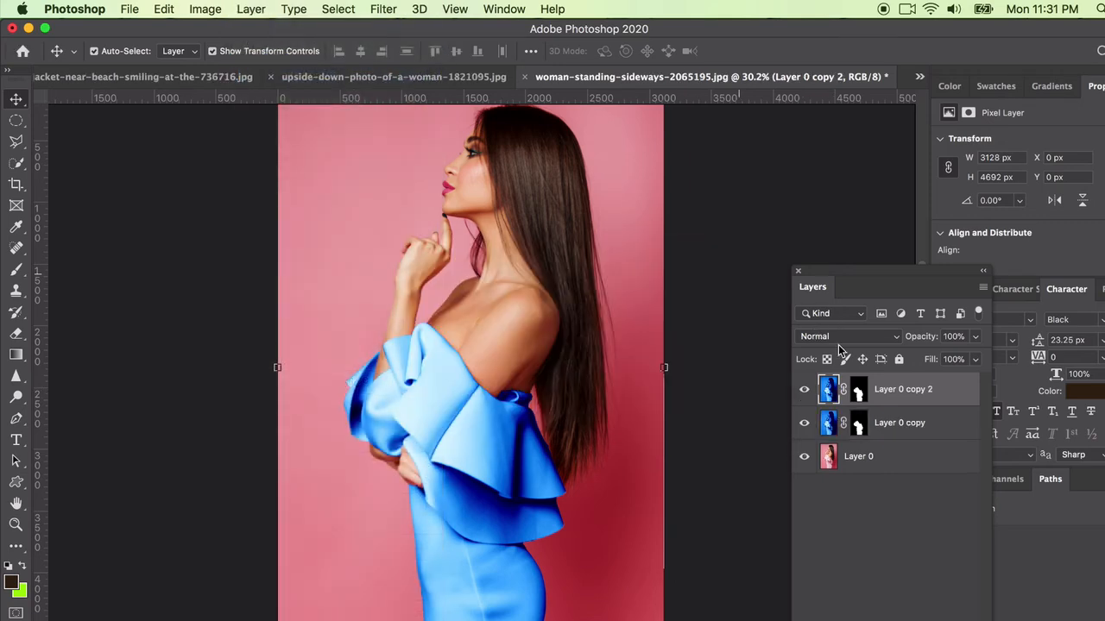
{"action": "left_click", "coordinate": [804, 423]}
{"action": "left_click", "coordinate": [192, 8]}
Step: Apply Hue/Saturation with Hue +62 and Lightness +2 to turn Layer 0 copy 2's dress purple
{"action": "mouse_move", "coordinate": [219, 57]}
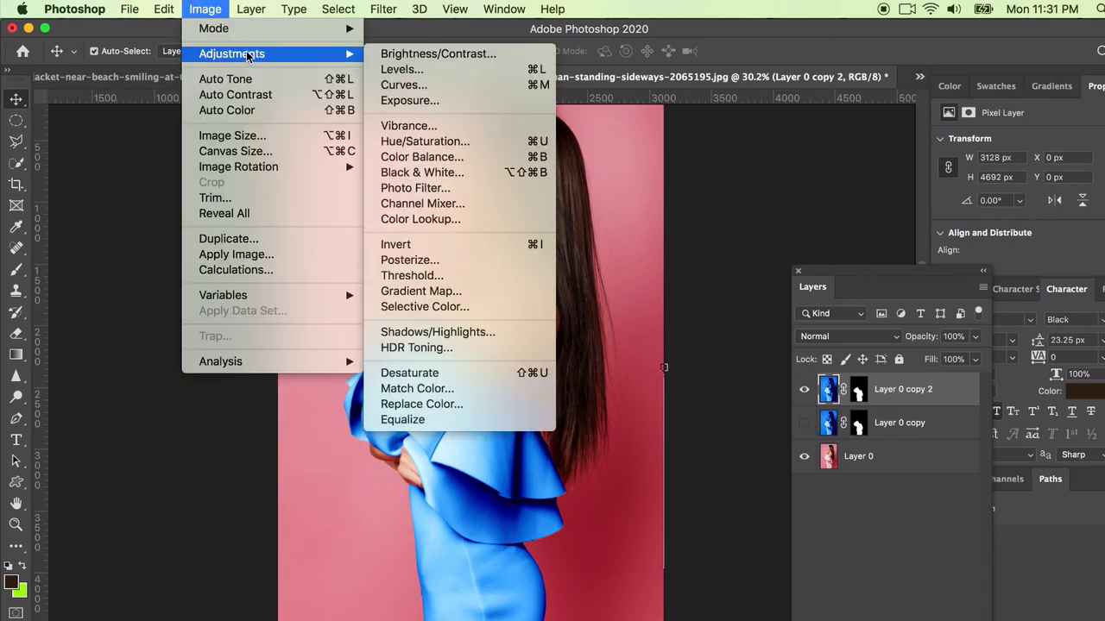
{"action": "left_click", "coordinate": [438, 143]}
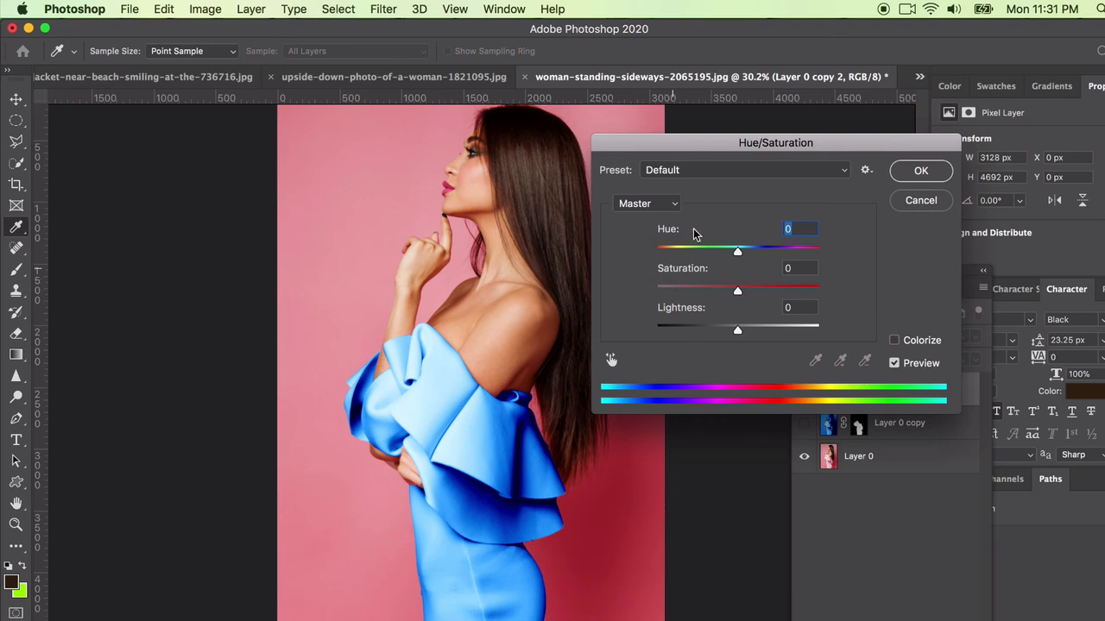
{"action": "left_click_drag", "start_coordinate": [737, 251], "coordinate": [788, 288]}
{"action": "mouse_move", "coordinate": [752, 255]}
{"action": "left_mouse_down"}
{"action": "mouse_move", "coordinate": [794, 250]}
{"action": "mouse_move", "coordinate": [738, 253]}
{"action": "left_mouse_up"}
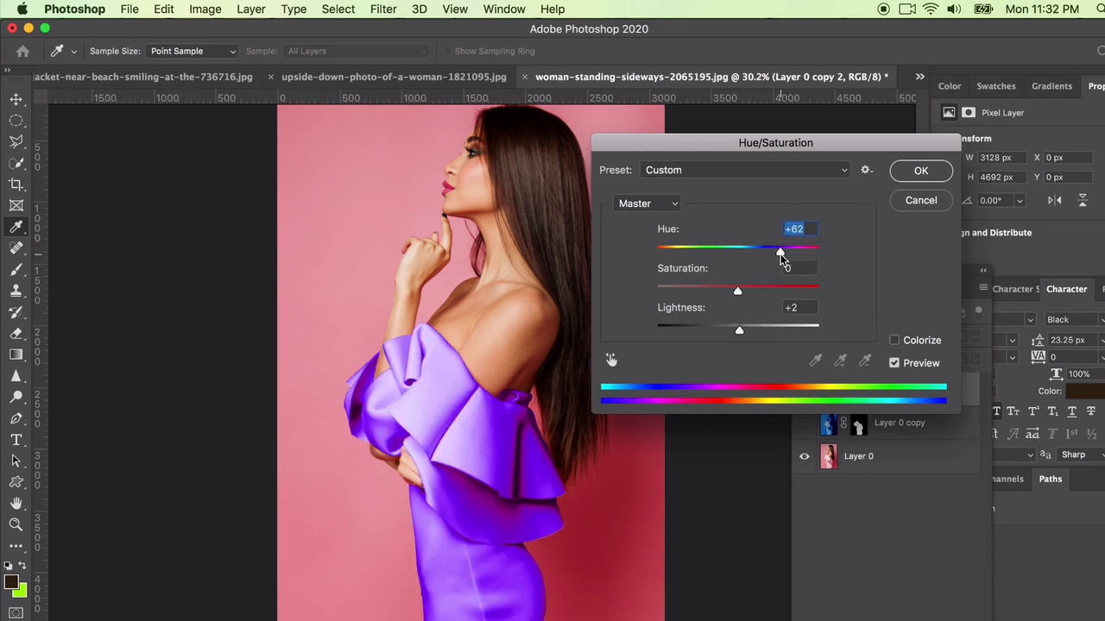
{"action": "left_click", "coordinate": [921, 170]}
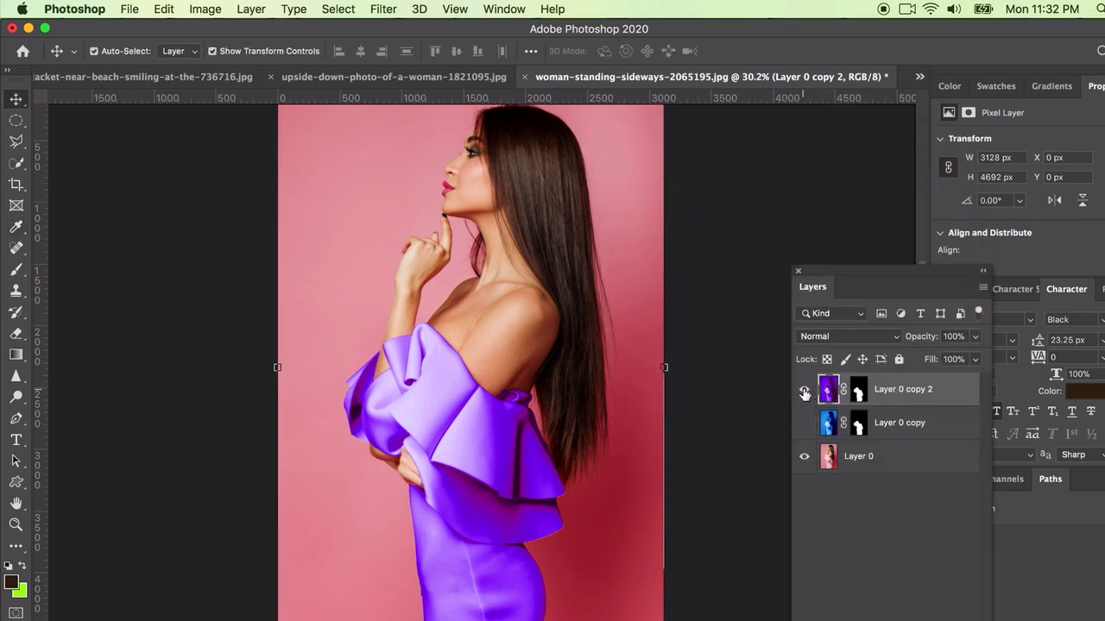
Step: Compare the pink, blue and purple dress variants, leaving both copies visible with purple on top
{"action": "left_click", "coordinate": [804, 390]}
{"action": "left_click", "coordinate": [804, 423]}
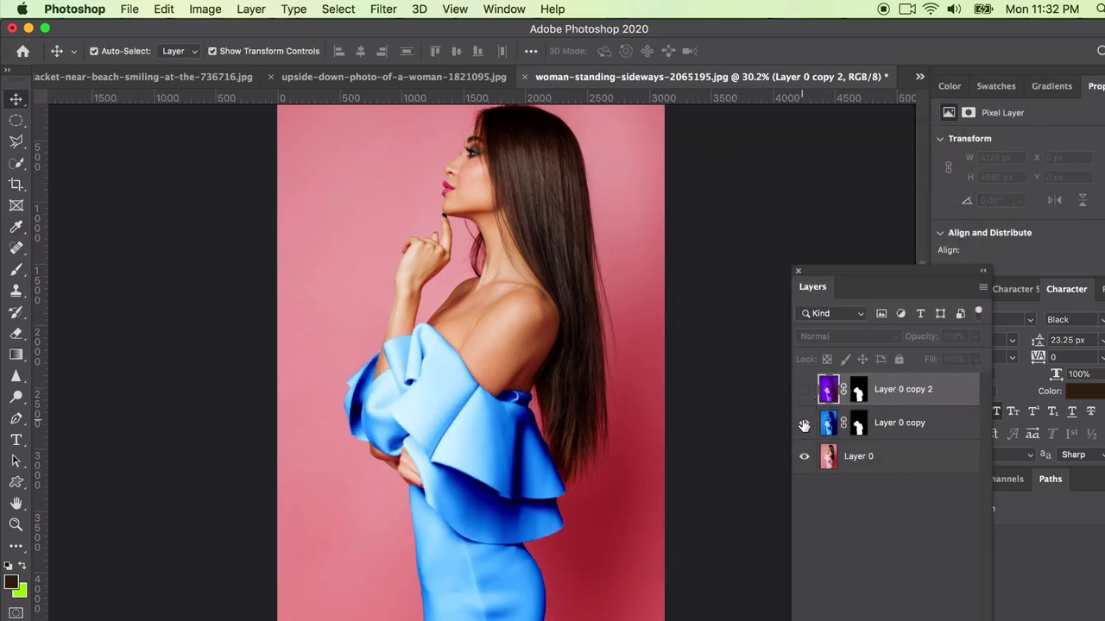
{"action": "left_click", "coordinate": [803, 424]}
{"action": "left_click", "coordinate": [805, 390]}
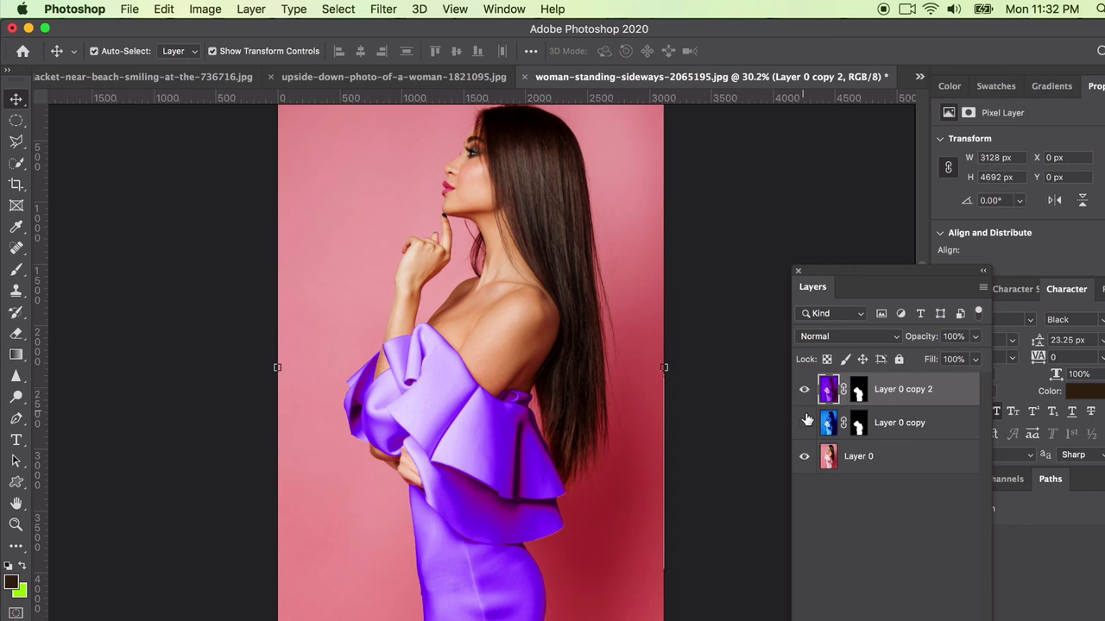
{"action": "left_click", "coordinate": [804, 391]}
{"action": "left_click", "coordinate": [804, 423]}
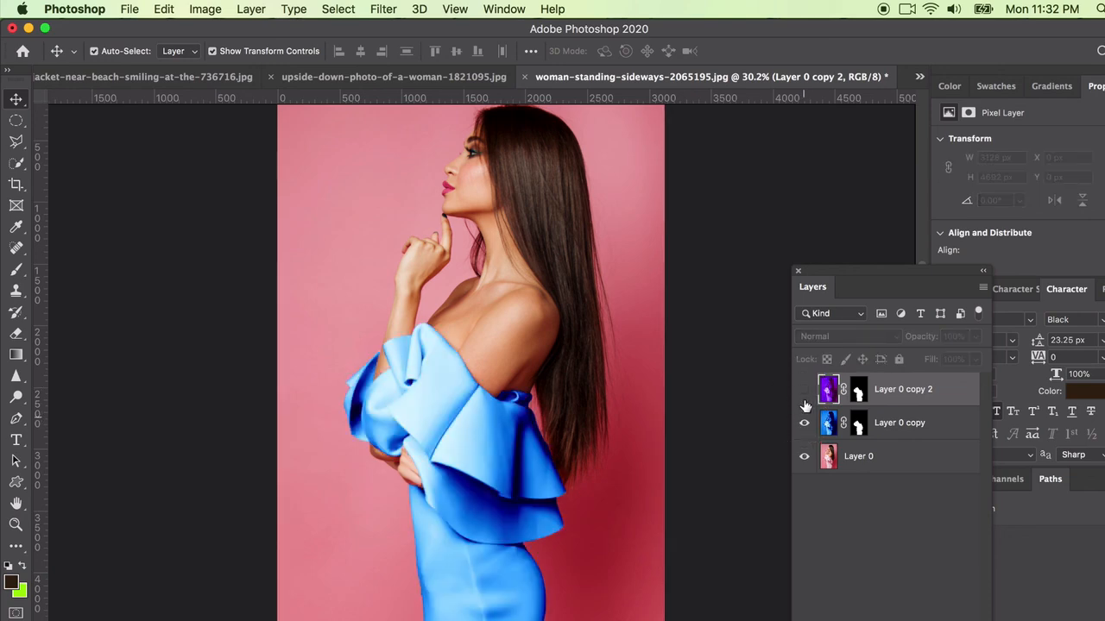
{"action": "left_click", "coordinate": [804, 390]}
{"action": "left_click", "coordinate": [804, 423]}
{"action": "left_click", "coordinate": [804, 391]}
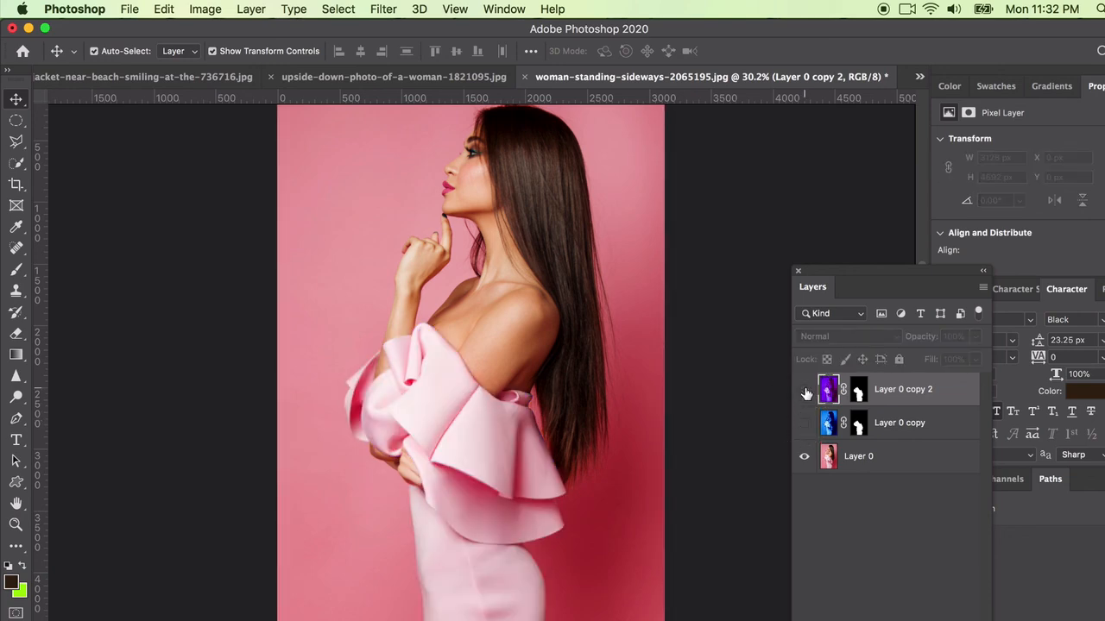
{"action": "left_click", "coordinate": [803, 423]}
{"action": "left_click", "coordinate": [804, 390]}
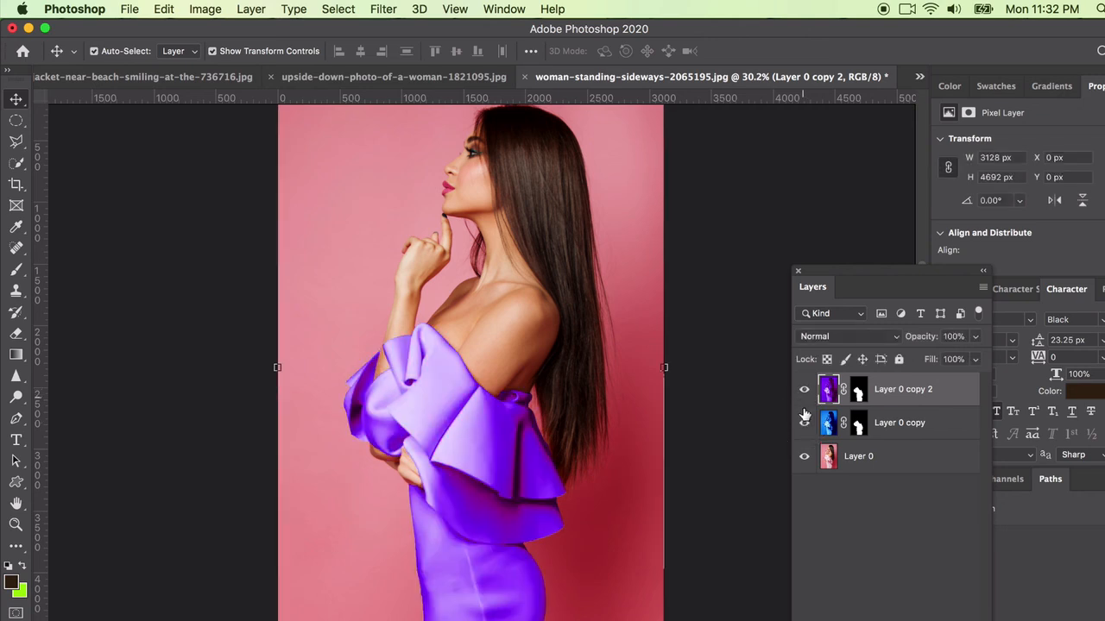